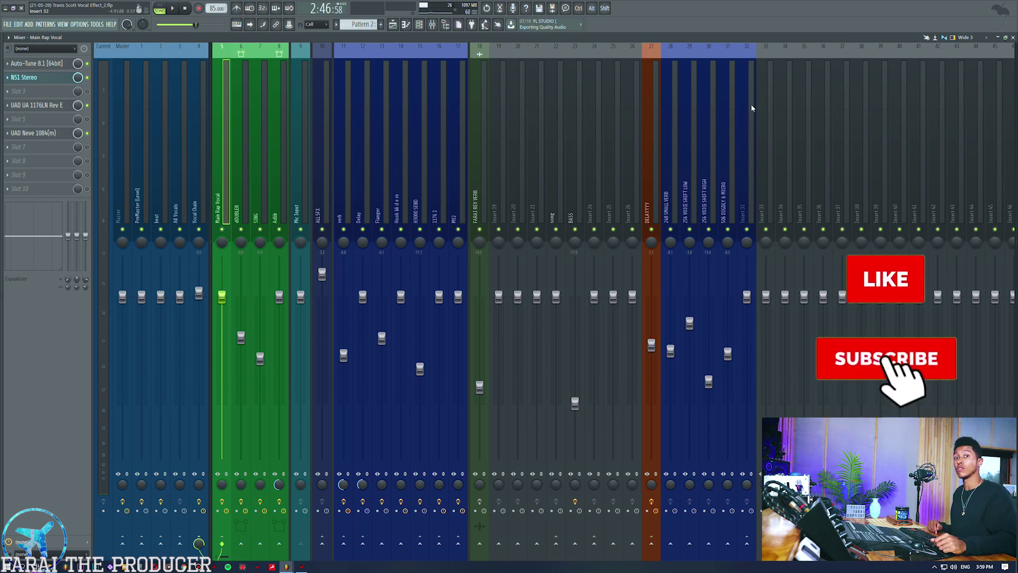
- Inspect the effect slots of the 1176, MV2, dOUBLER, SING, Adlib, 248 SMALL VERB, 506 DIGDLY & MICRO and Insert 32 mixer tracks
click(437, 179)
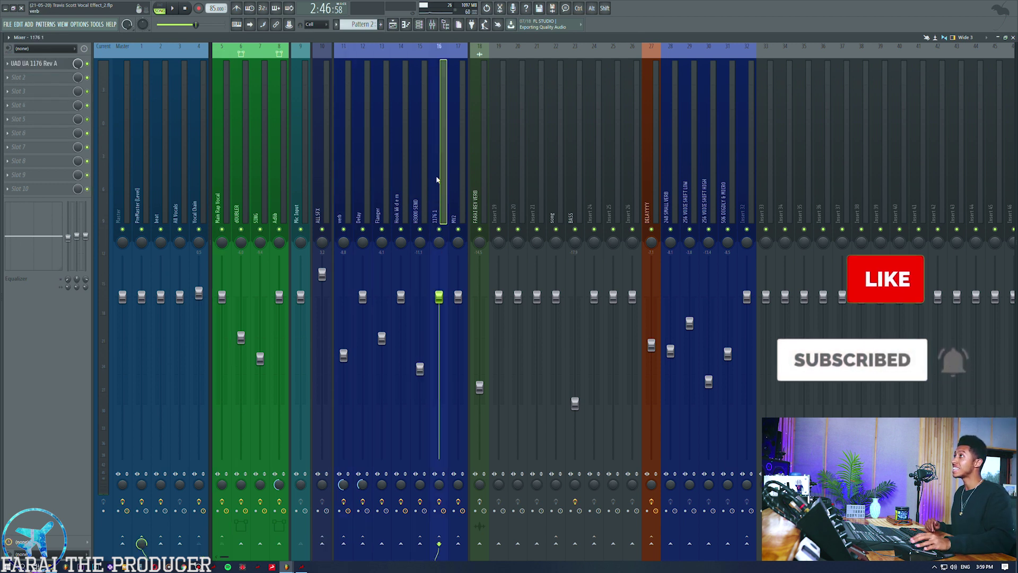
click(453, 179)
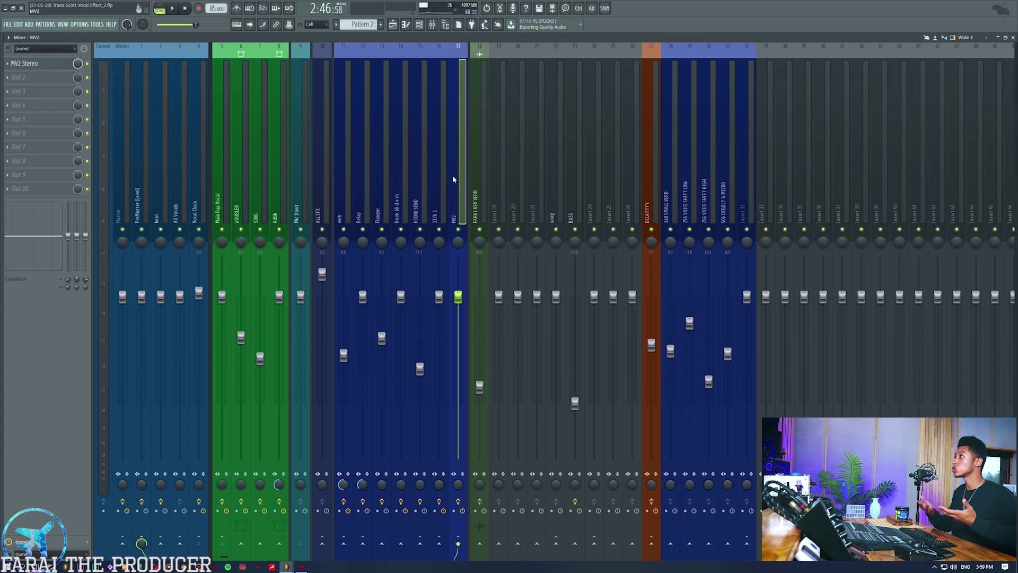
click(241, 197)
click(260, 198)
click(277, 198)
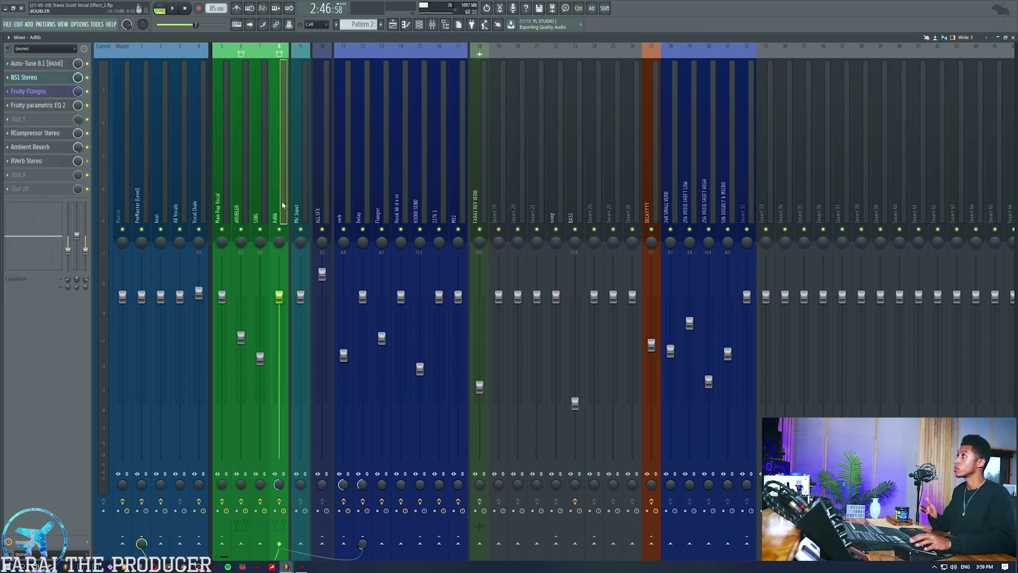
click(670, 201)
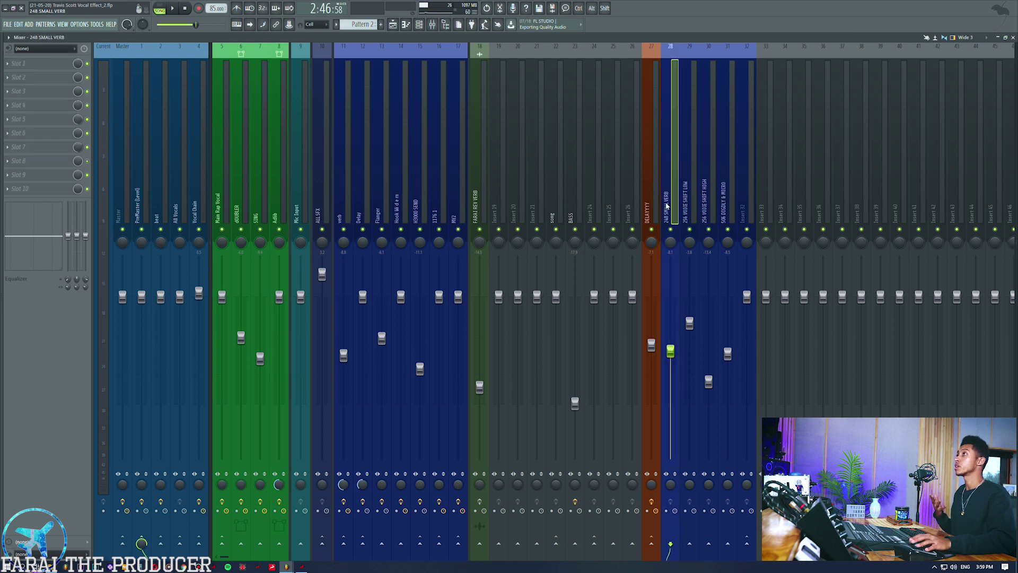
click(727, 204)
click(745, 206)
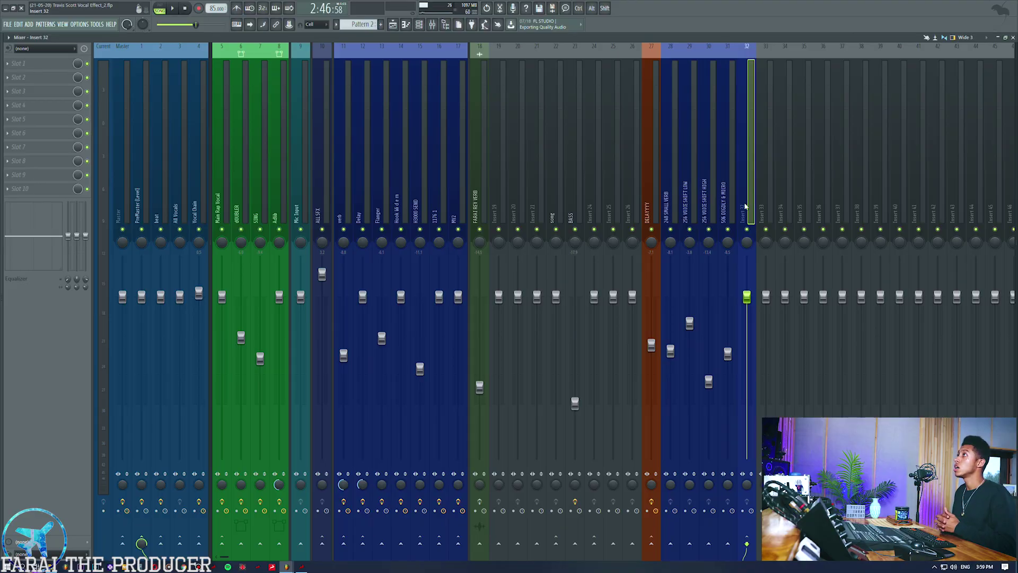
- Play the arrangement from the playlist and watch the mixer levels, viewing the SING and dOUBLER effect chains
click(398, 25)
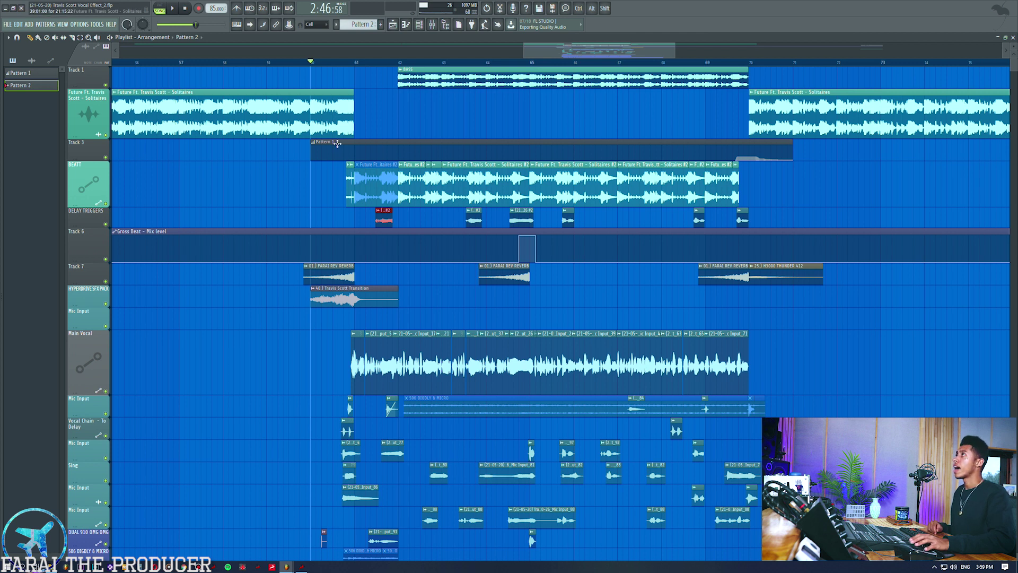
scroll(589, 180, down, 1)
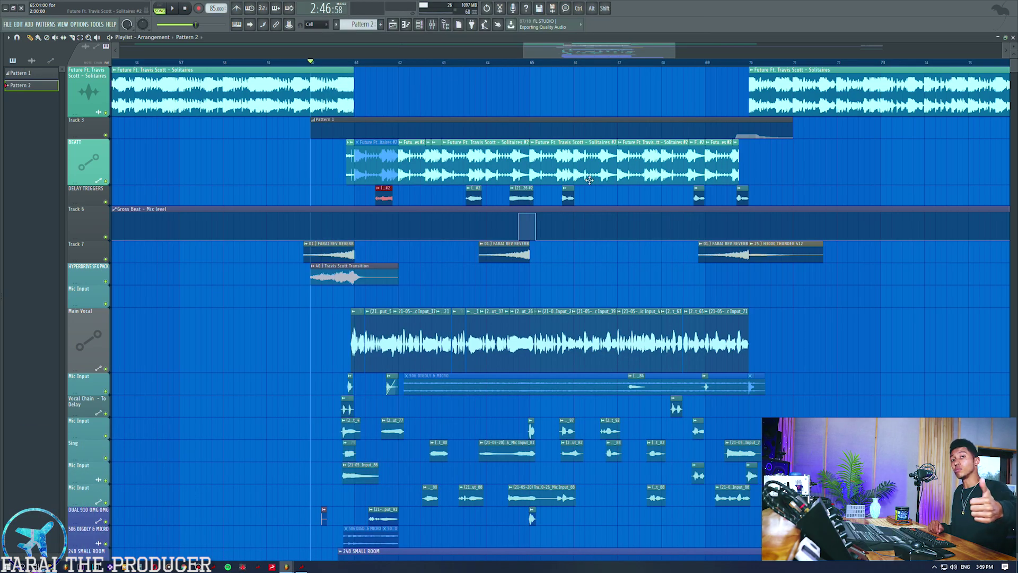
key(space)
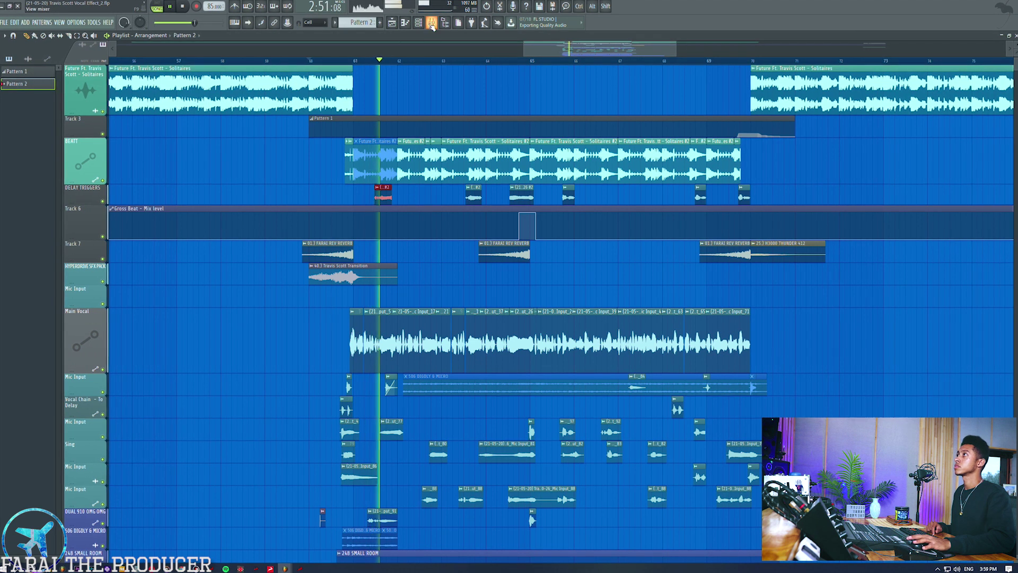
key(F9)
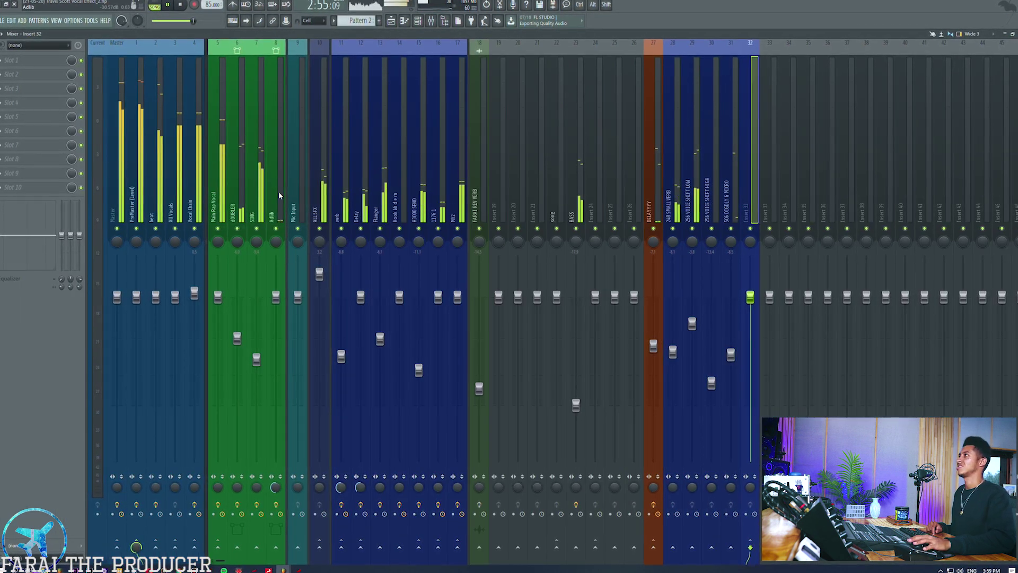
click(257, 146)
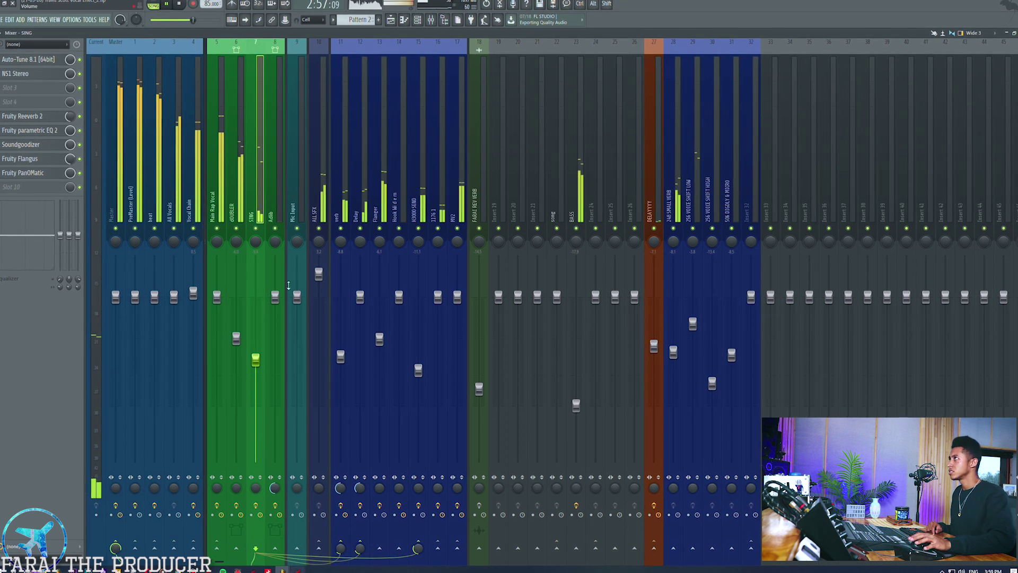
click(232, 110)
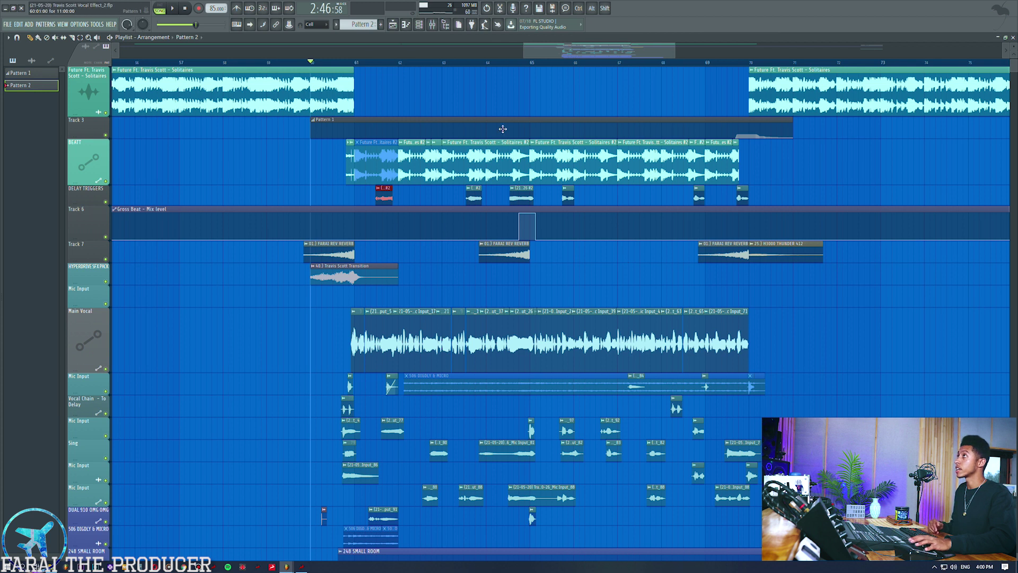
- Mute mixer tracks 11 to 17, from verb and Delay through H3000 SEND to MV2
click(433, 25)
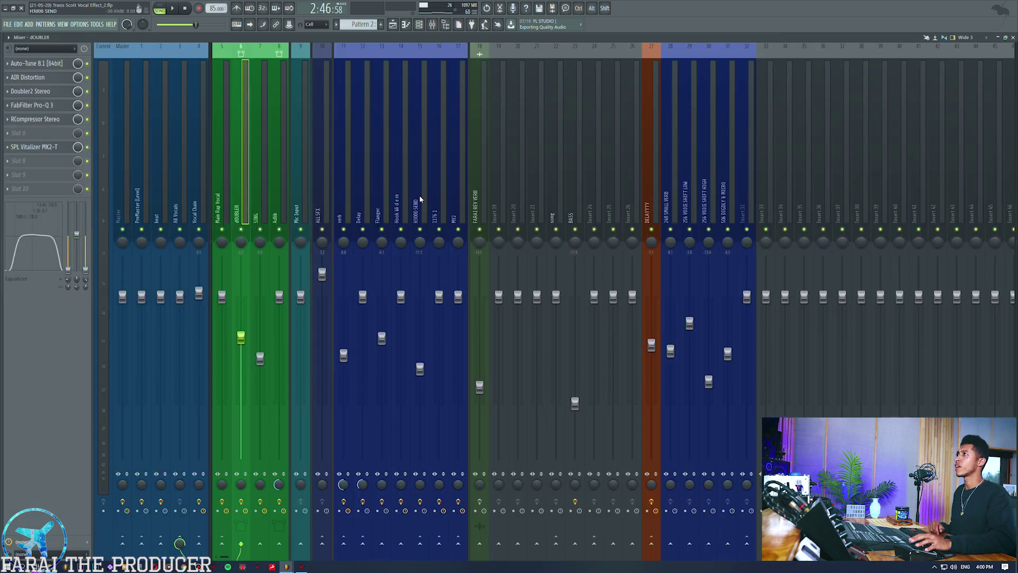
click(344, 230)
click(362, 230)
click(382, 229)
click(401, 229)
click(419, 230)
click(439, 229)
click(458, 230)
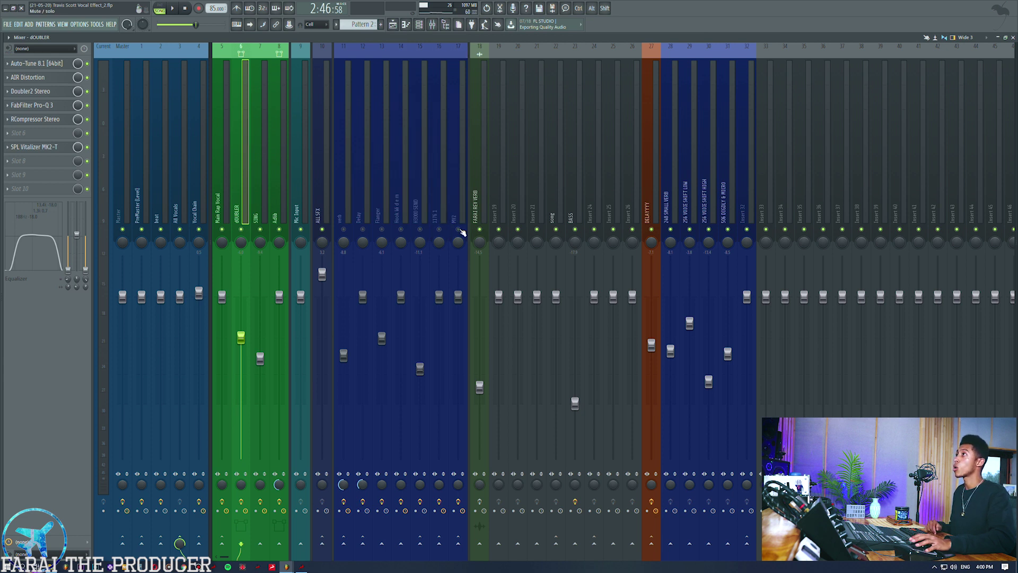
- Mute the DELAYYYY track and mixer tracks 28 to 32, from 248 SMALL VERB to Insert 32
click(651, 229)
click(670, 229)
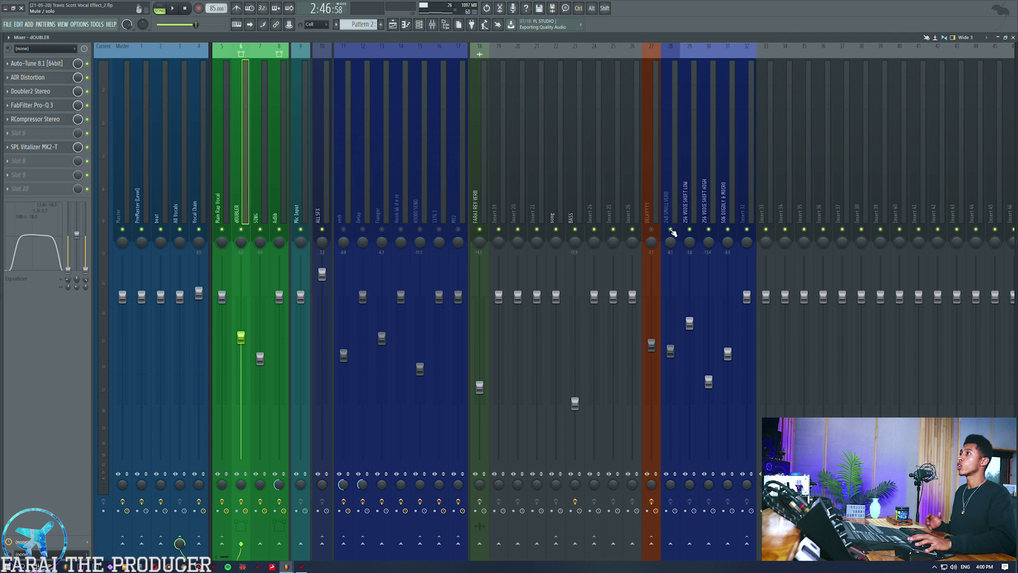
click(690, 230)
click(708, 230)
click(727, 230)
click(747, 229)
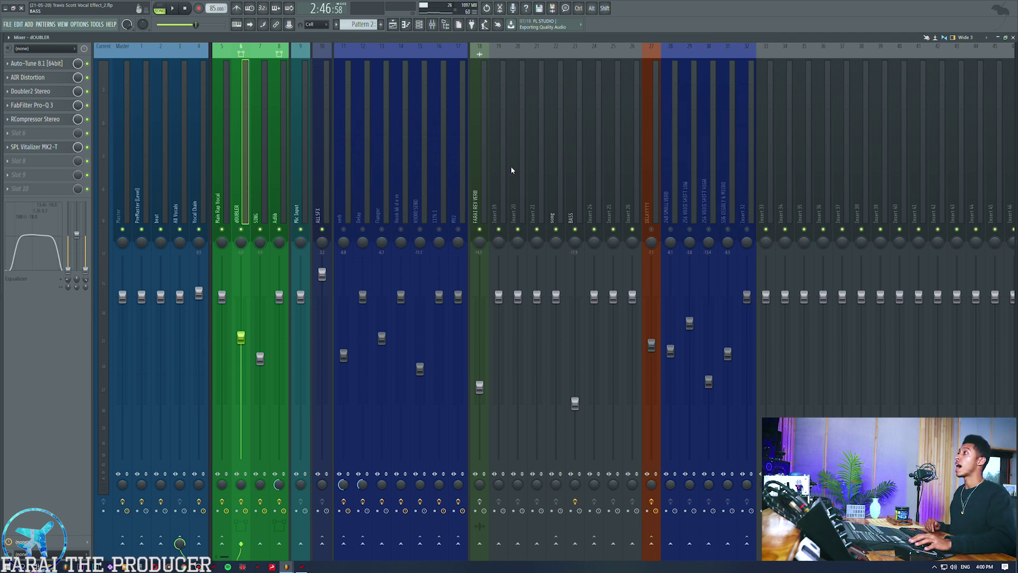
- Mute the dOUBLER, SING, Adlib, ALL SFX and FARAI REV VERB mixer tracks
click(241, 230)
click(260, 230)
click(279, 229)
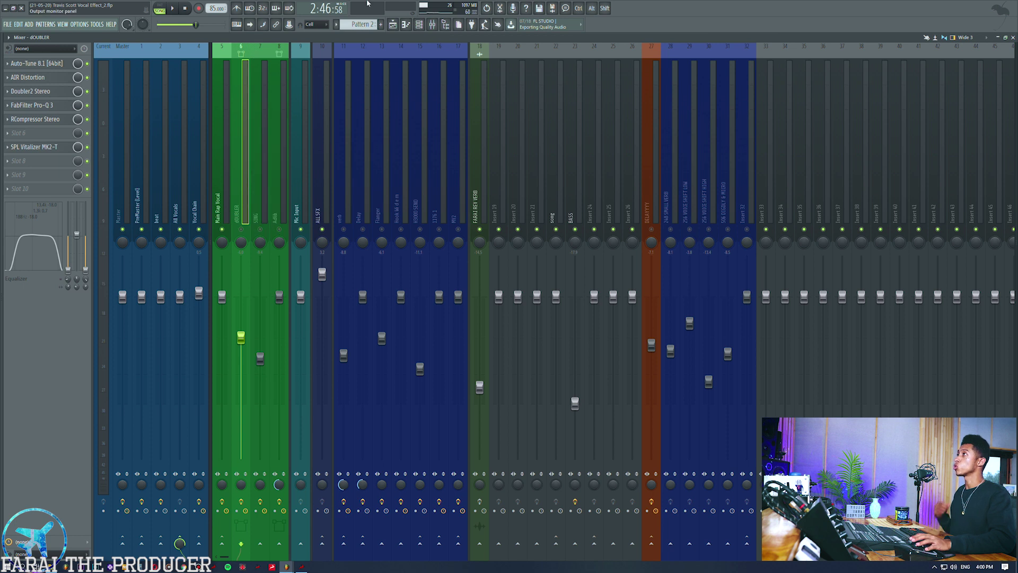
click(322, 230)
click(481, 230)
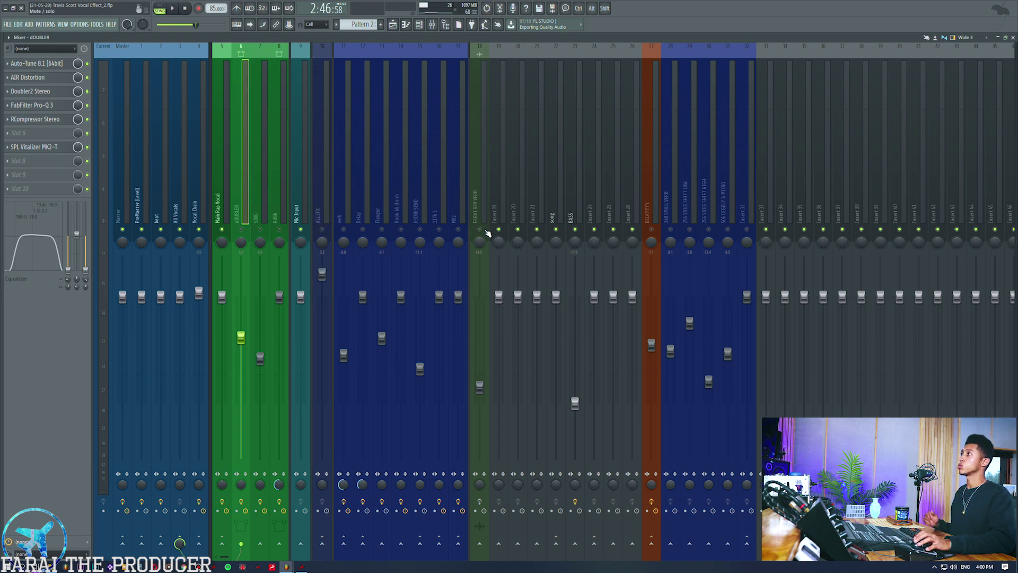
- Play the arrangement with the effect sends and backing vocals muted, watch the mixer levels, and stop playback
click(400, 24)
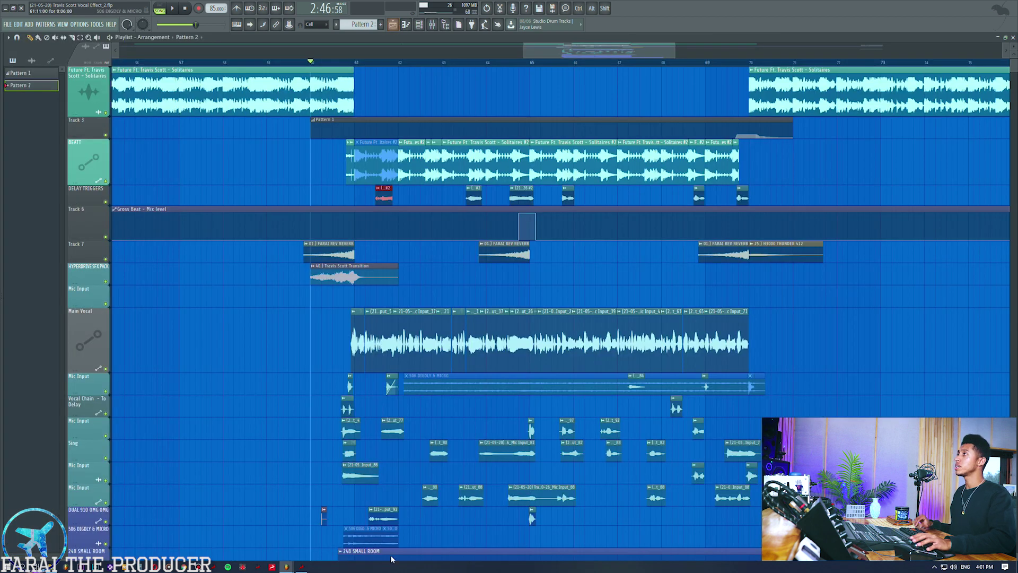
ctrl+click(157, 366)
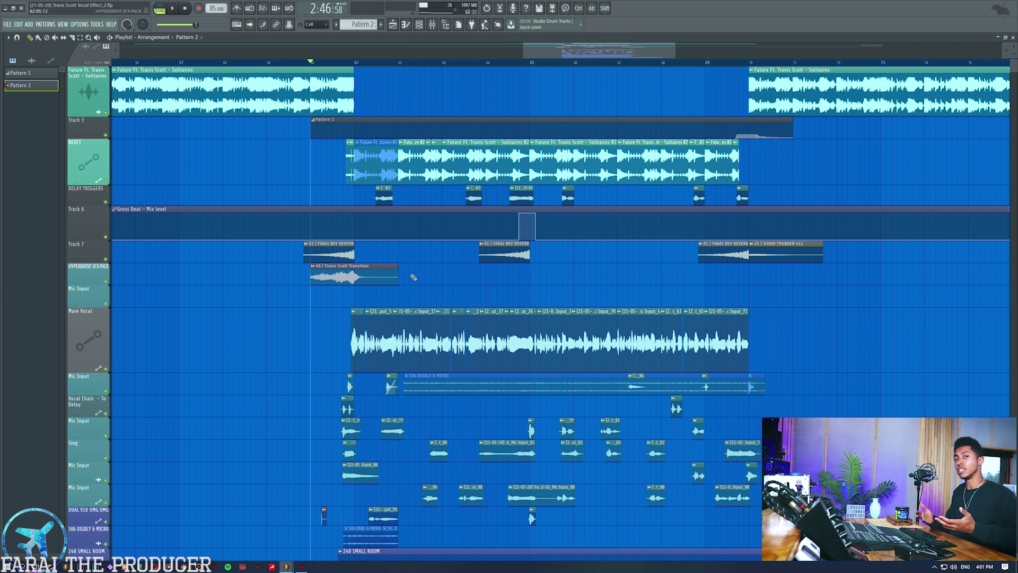
key(space)
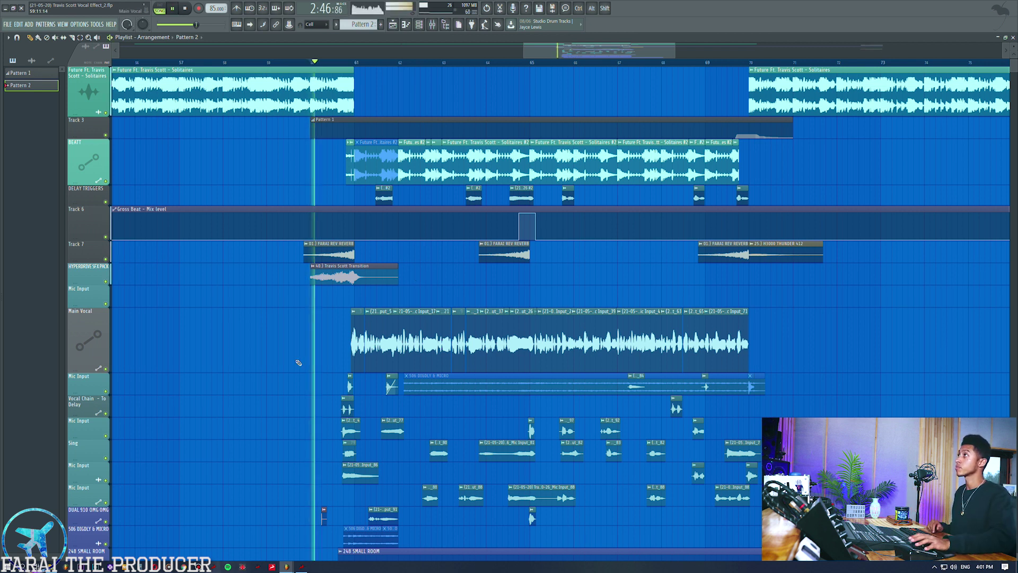
click(433, 24)
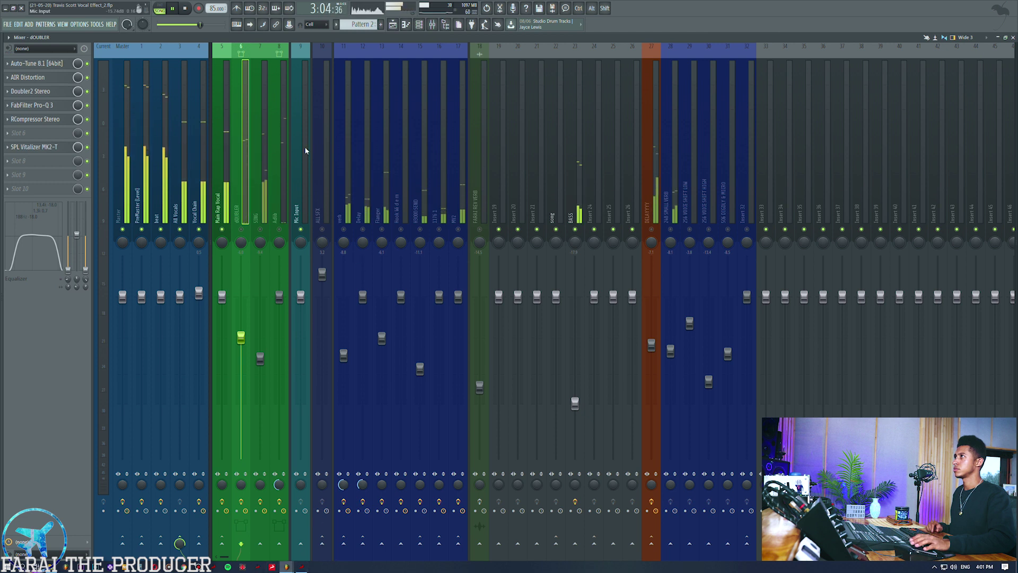
key(space)
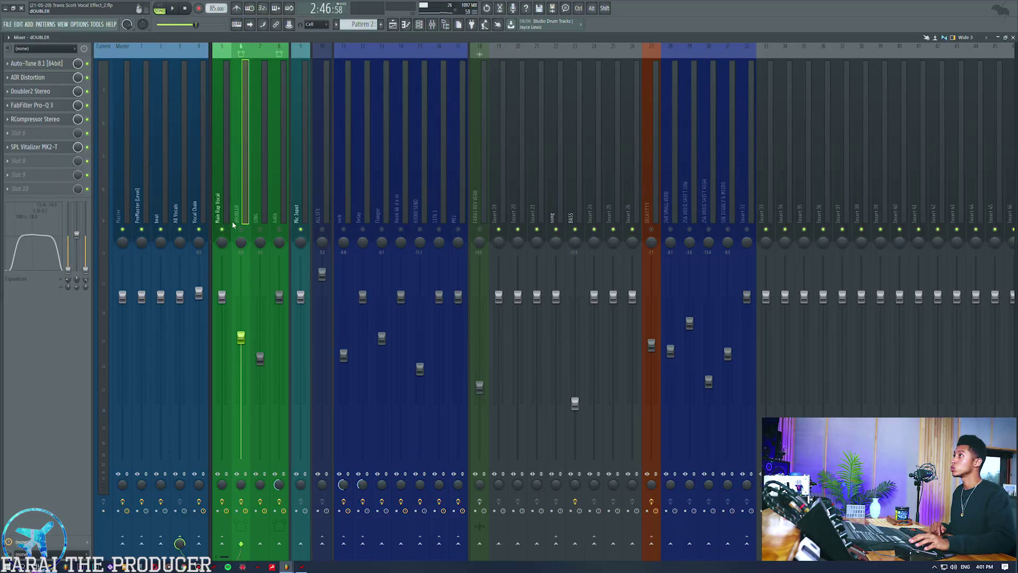
- Unmute the mixer tracks from dOUBLER through FARAI REV VERB plus DELAYYYY, leaving tracks 28 to 32 muted
click(222, 234)
drag(240, 234, 490, 232)
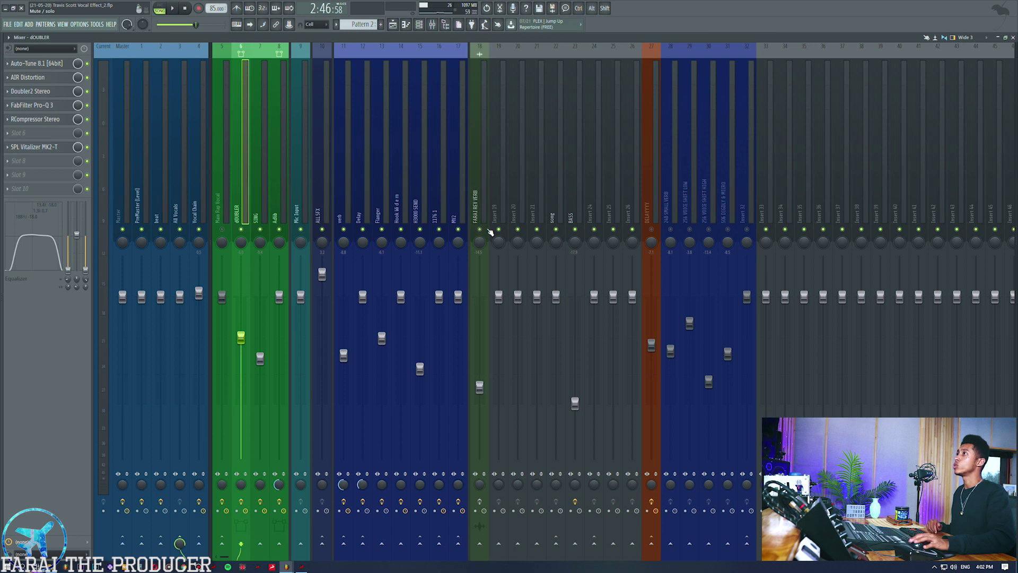
drag(651, 229, 752, 232)
drag(672, 231, 747, 230)
- Inspect the effect chains of the dOUBLER, Main Rap Vocal and Vocal Chain mixer tracks
click(741, 171)
click(239, 183)
click(272, 181)
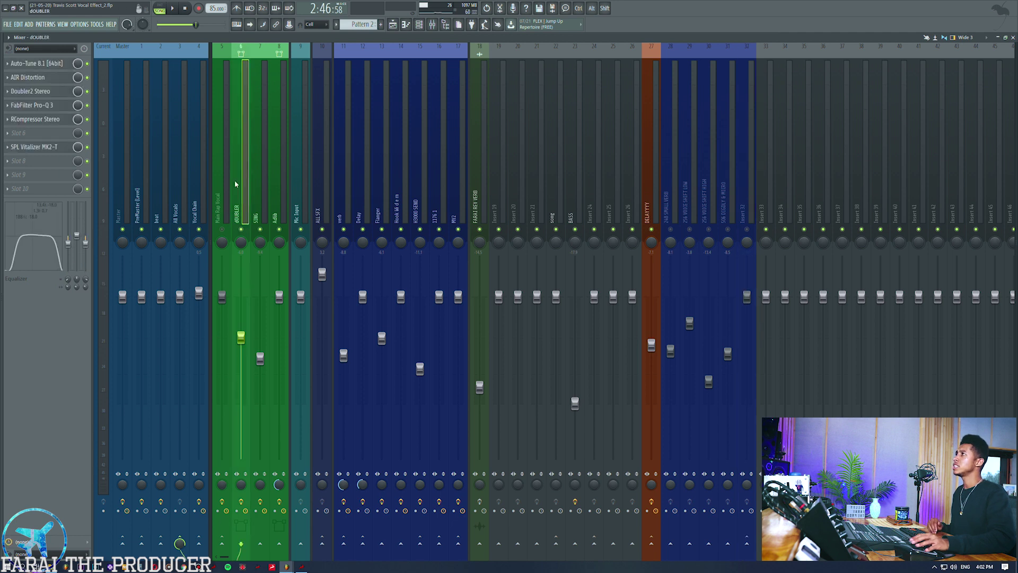
click(245, 183)
drag(385, 189, 350, 185)
click(226, 204)
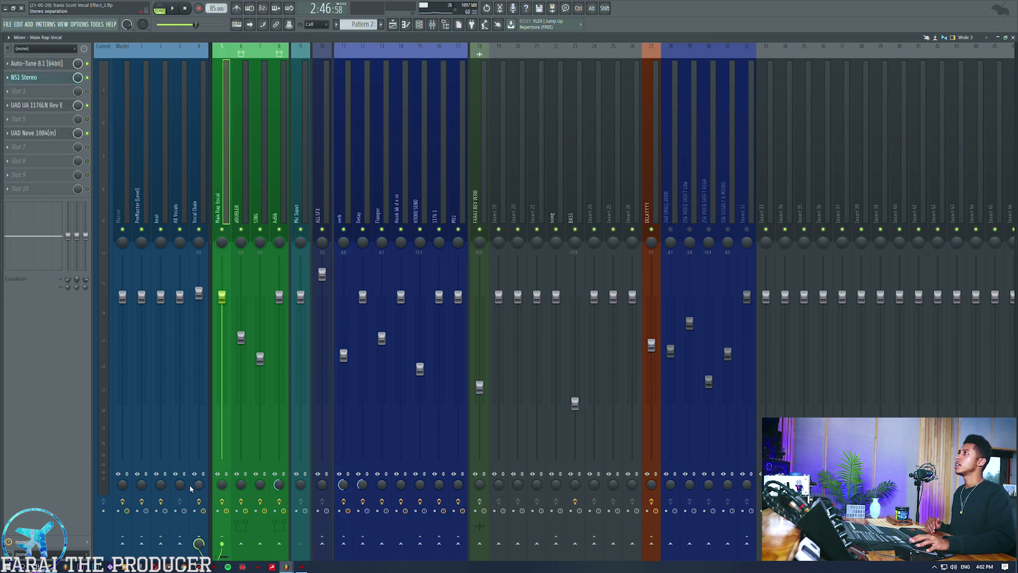
click(198, 183)
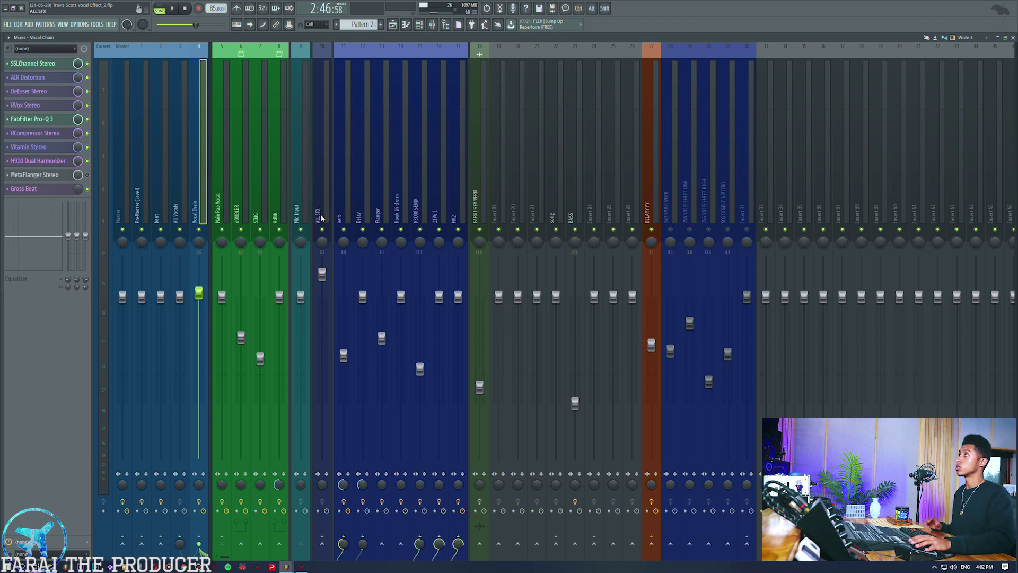
- Play the song, unmute mixer tracks 28 to 32 during playback, and stop it
key(space)
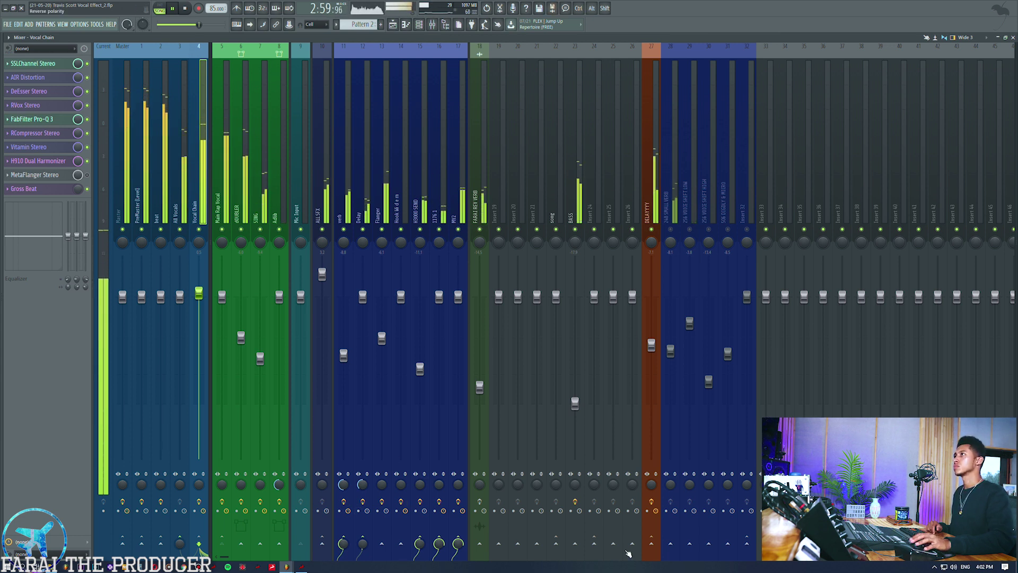
click(727, 229)
click(746, 229)
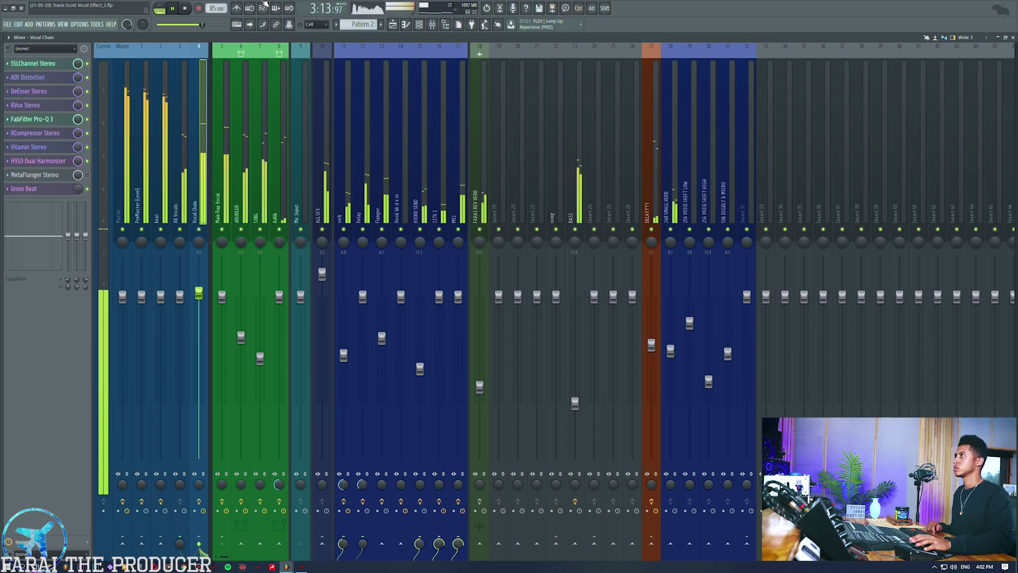
key(space)
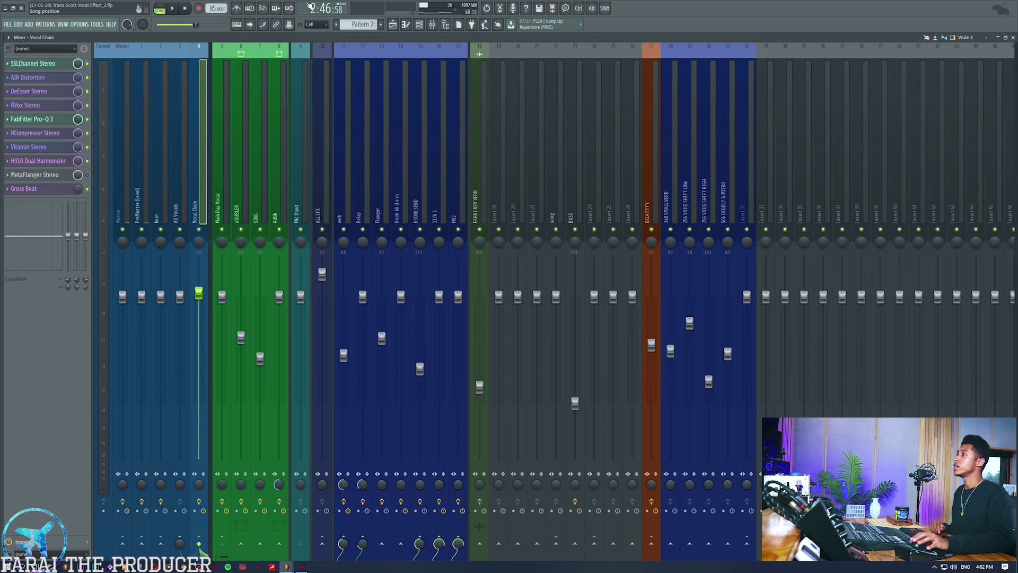
- Reset the Vocal Chain track's send level to All Vocals and mute the Main Rap Vocal track
alt+click(181, 545)
click(223, 231)
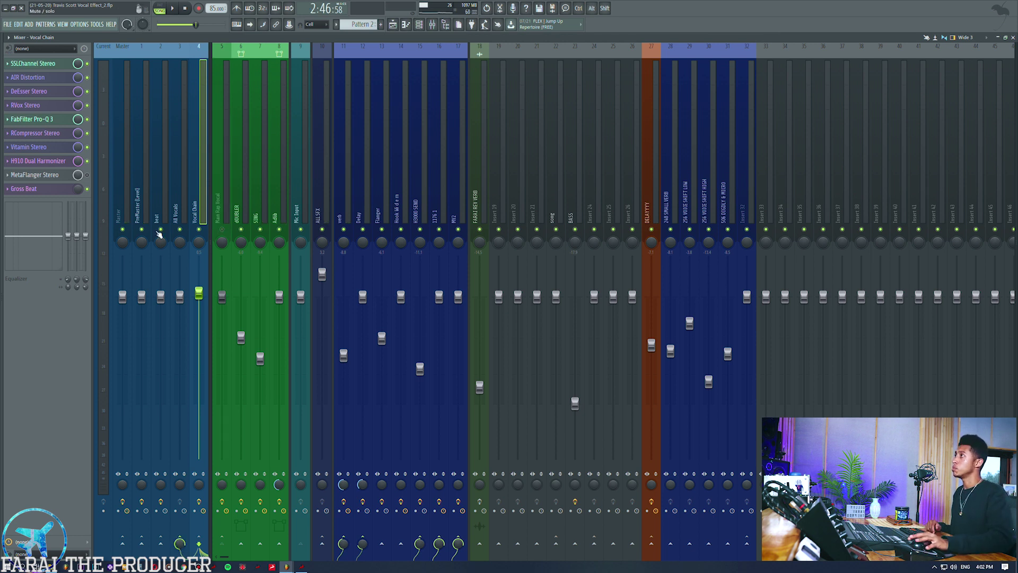
- Move the song position to about 2:49, near the start of the main vocal, and return to the mixer
click(392, 24)
click(363, 64)
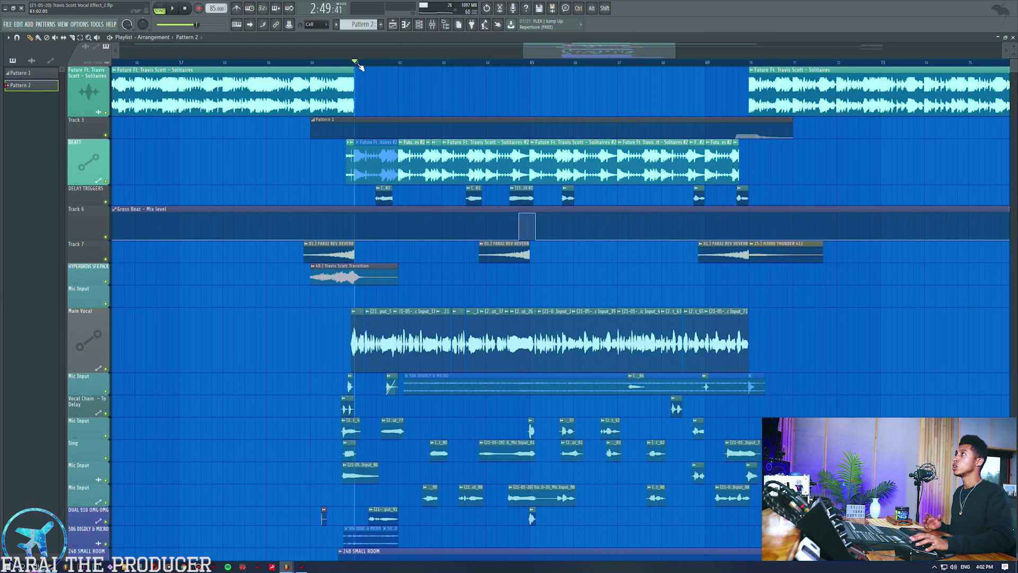
click(433, 25)
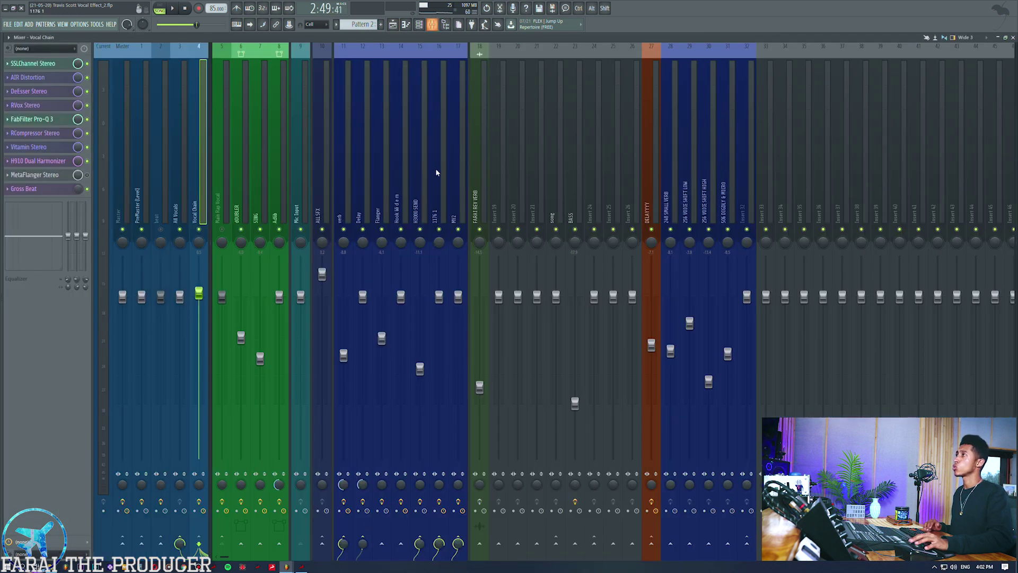
- Mute the verb, Delay, Flanger, Hook Widen, H3000 SEND, 1176 and MV2 mixer tracks
click(344, 229)
click(363, 229)
click(382, 229)
click(400, 229)
click(420, 229)
click(439, 229)
click(458, 229)
- Play the backing vocals and view the SING, Adlib and dOUBLER effect chains during playback
key(space)
click(258, 174)
click(281, 179)
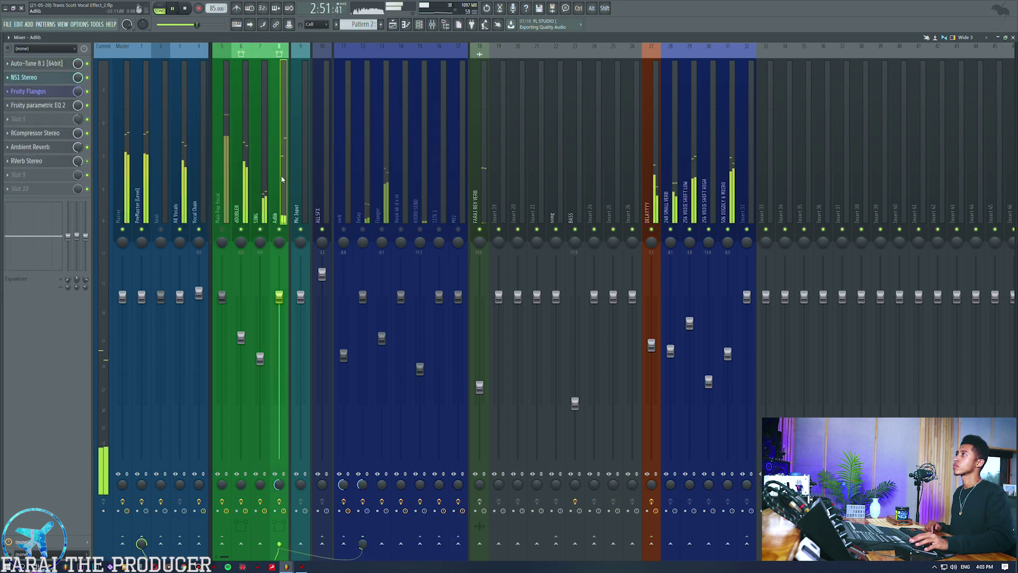
click(242, 178)
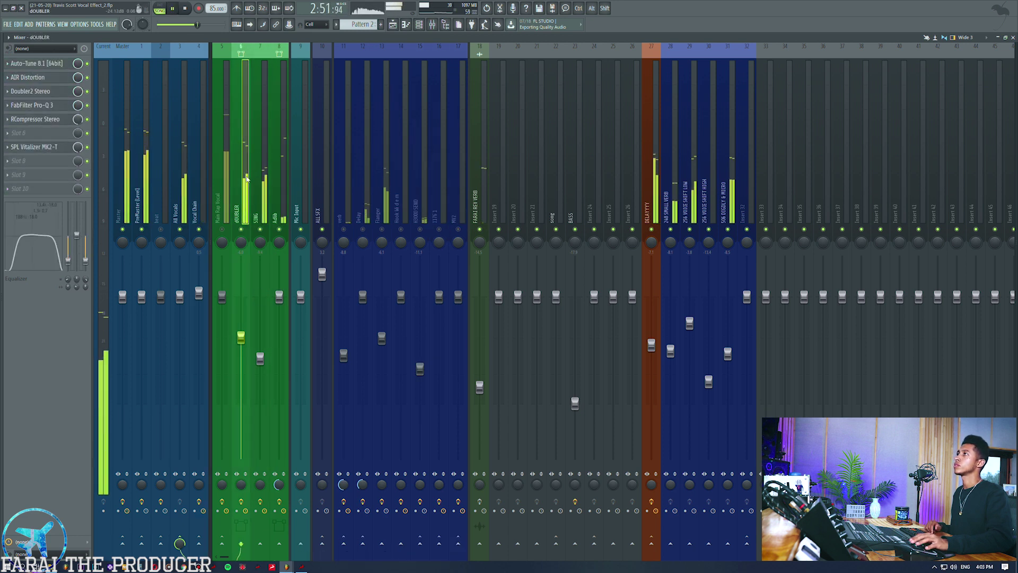
- Mute the 248 SMALL VERB, both 256 VOICE SHIFT, 506 DIGDLY & MICRO and Insert 32 tracks during playback
click(671, 229)
click(690, 230)
click(708, 229)
click(728, 229)
click(746, 229)
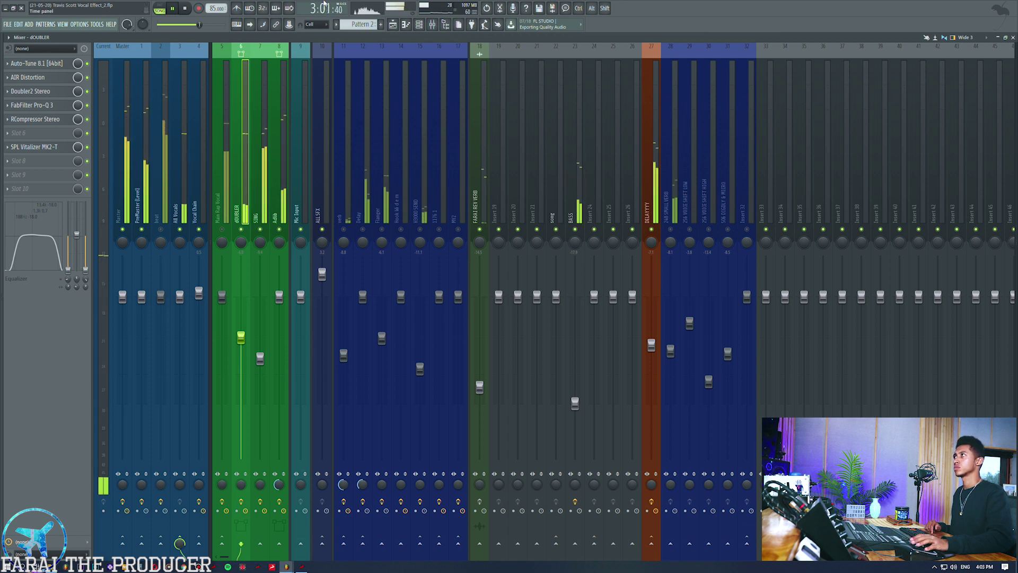
- Stop playback and examine the main vocal clips at the start of the verse in the arrangement, selecting and deselecting them
click(392, 25)
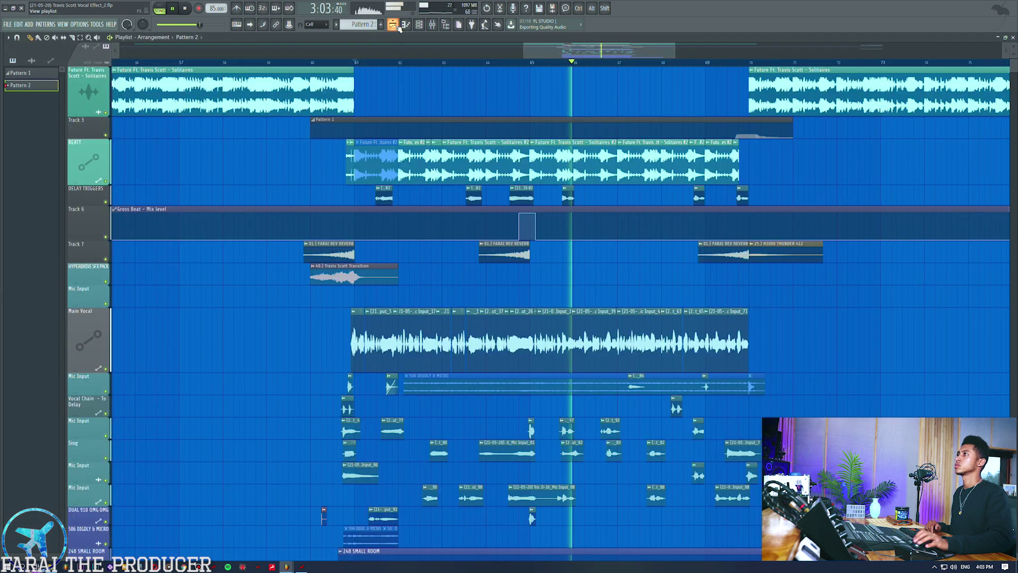
click(432, 25)
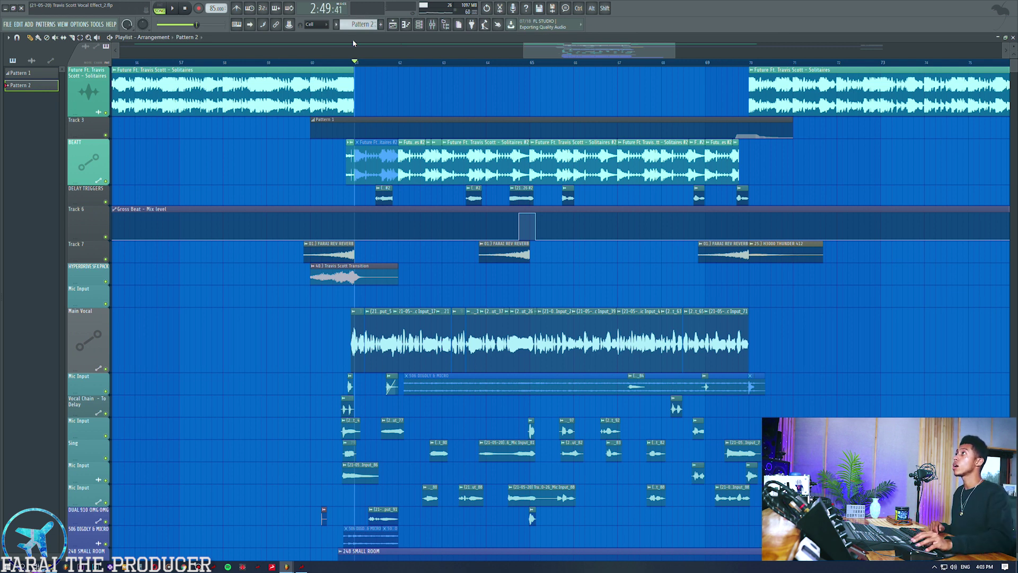
scroll(359, 63, up, 5)
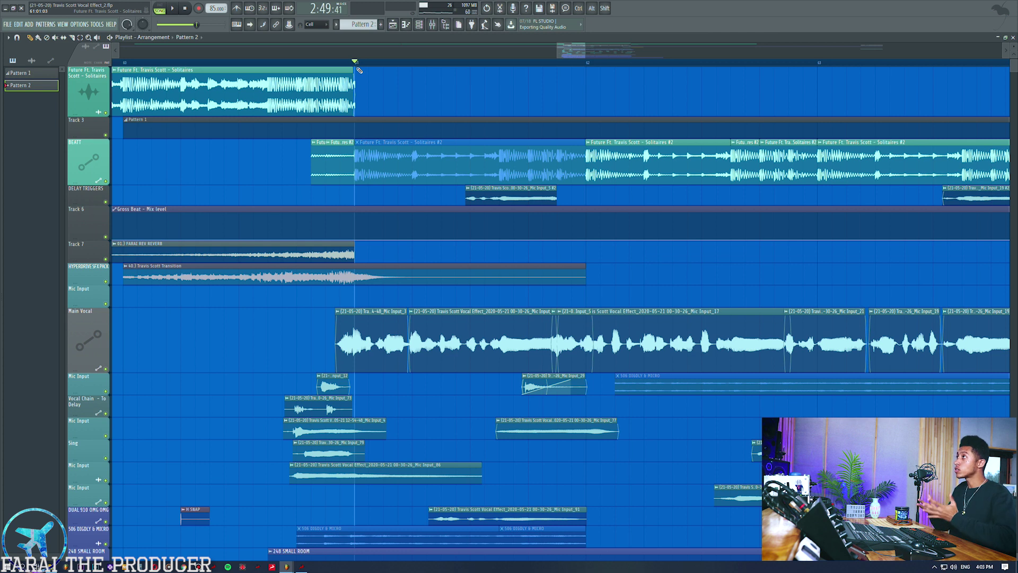
ctrl+click(84, 349)
click(170, 358)
ctrl+click(383, 338)
ctrl+click(488, 348)
ctrl+click(583, 341)
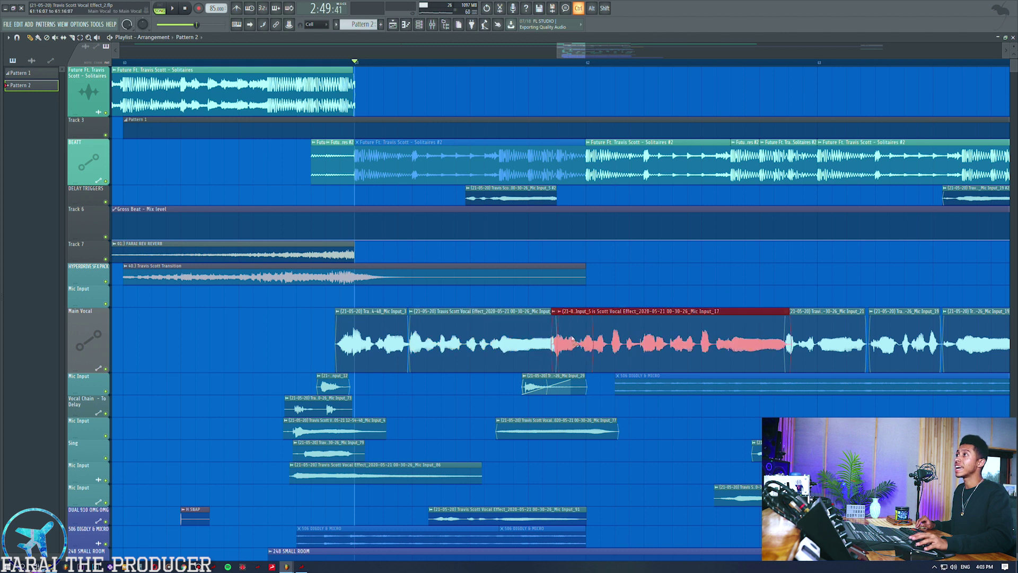
ctrl+click(832, 335)
click(832, 286)
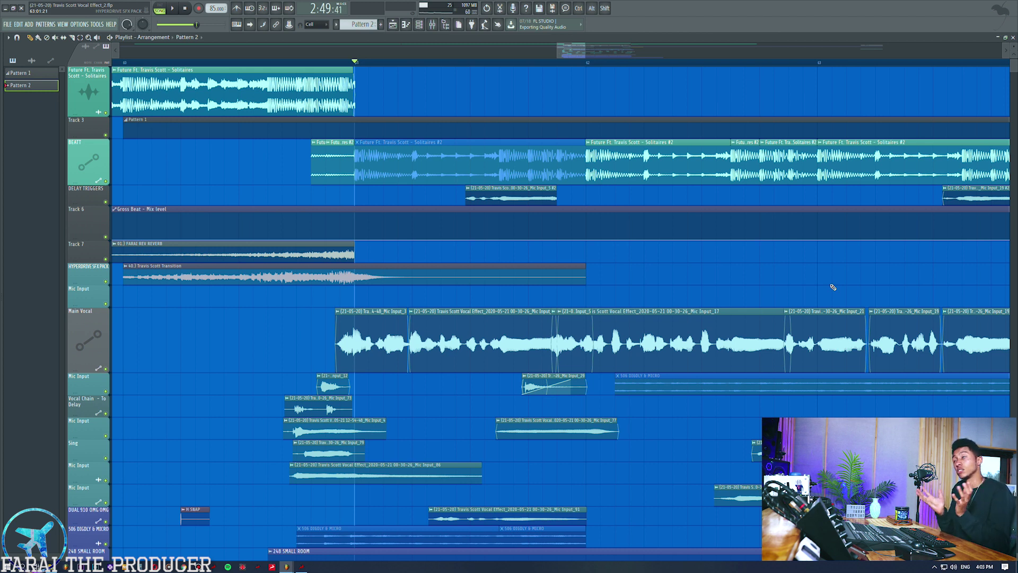
- Open Auto-Tune 8.1 and AIR Distortion from the dOUBLER mixer track and place their windows side by side
click(432, 24)
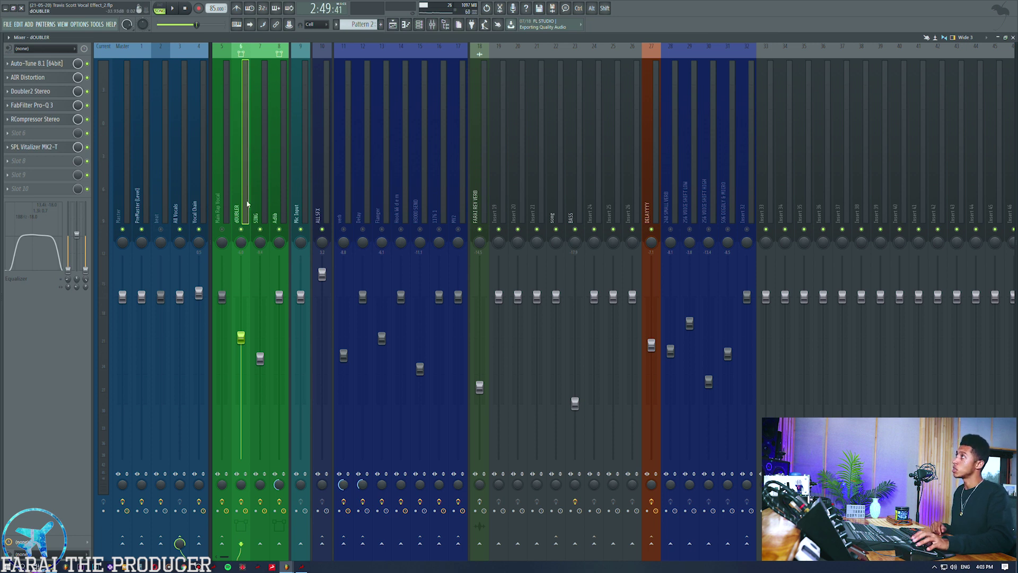
click(37, 63)
drag(159, 79, 544, 70)
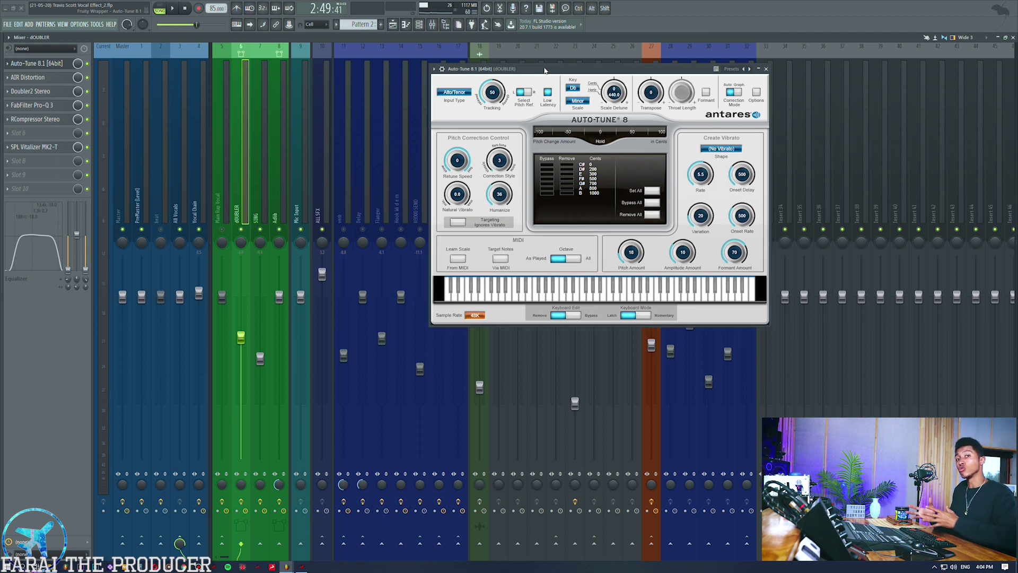
drag(544, 70, 425, 74)
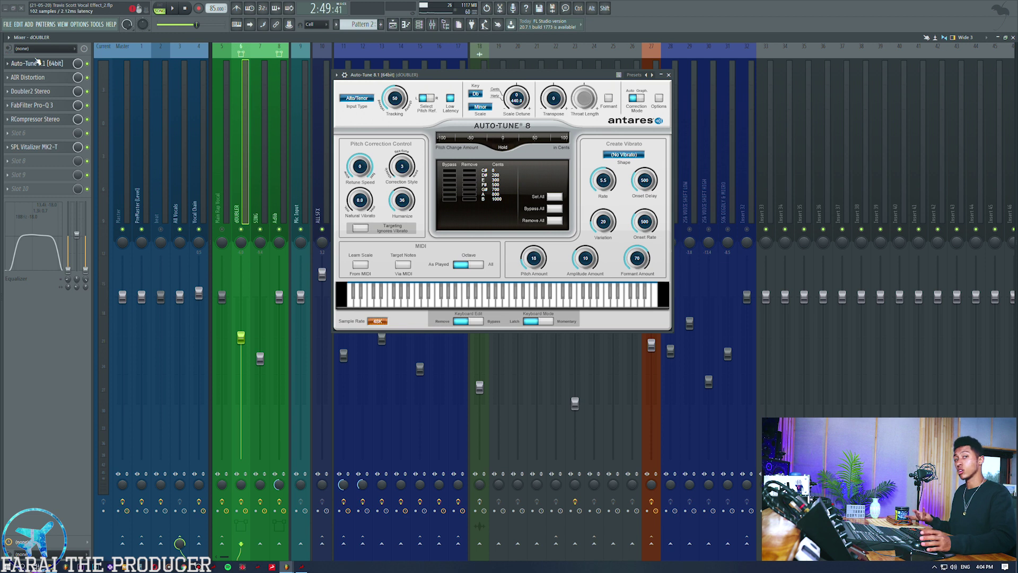
click(29, 78)
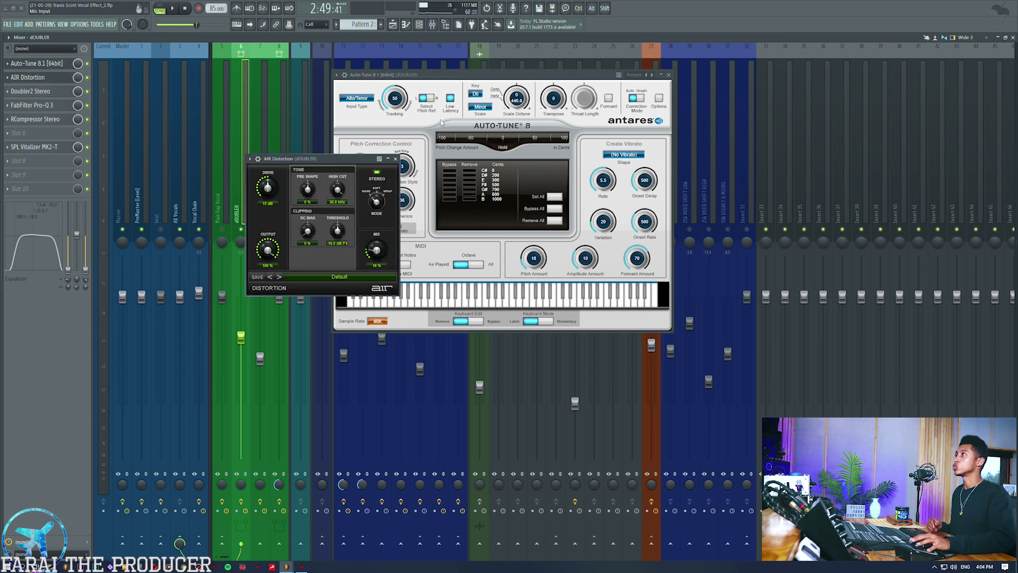
drag(316, 159, 810, 106)
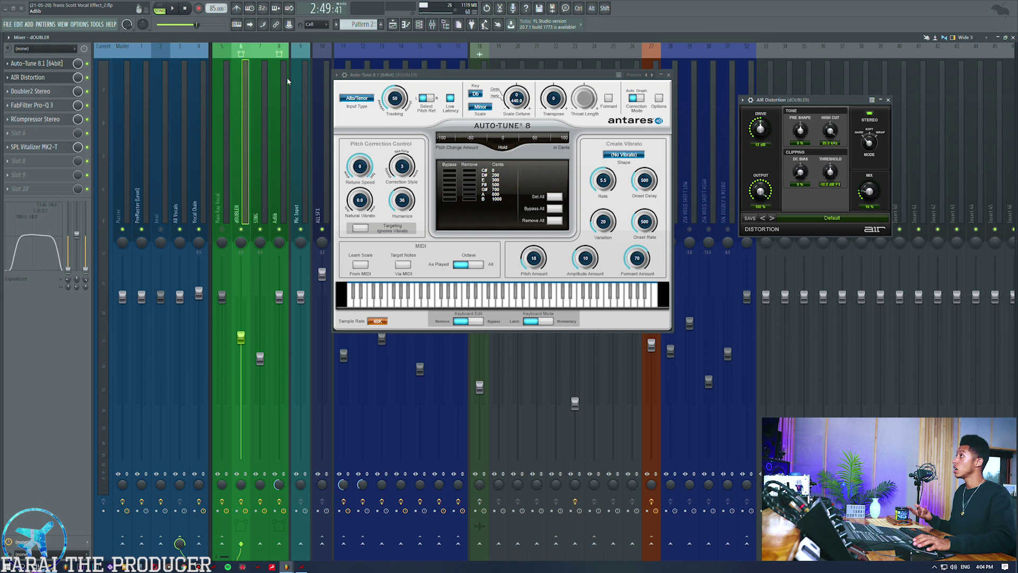
click(31, 134)
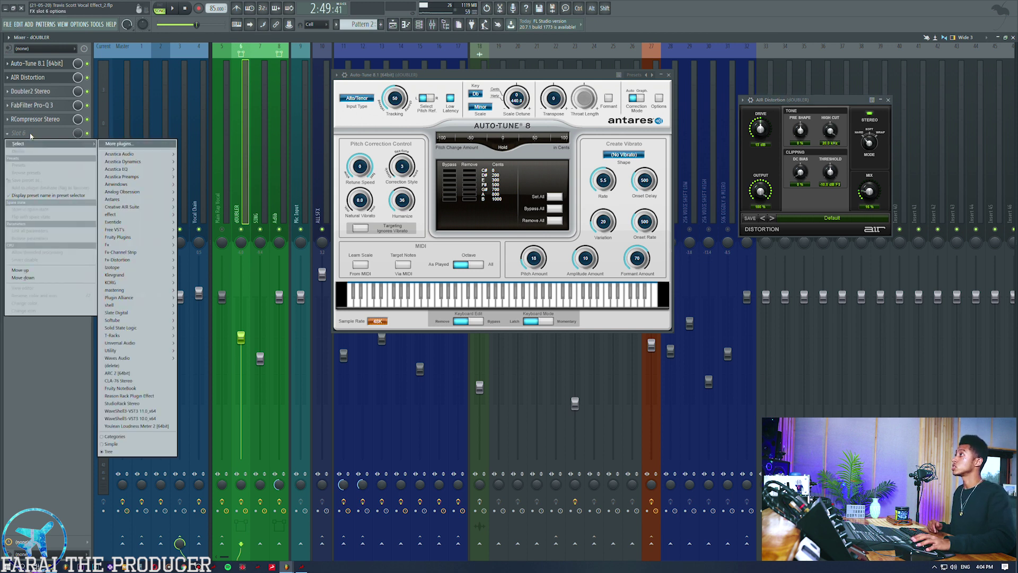
mouse_move(139, 207)
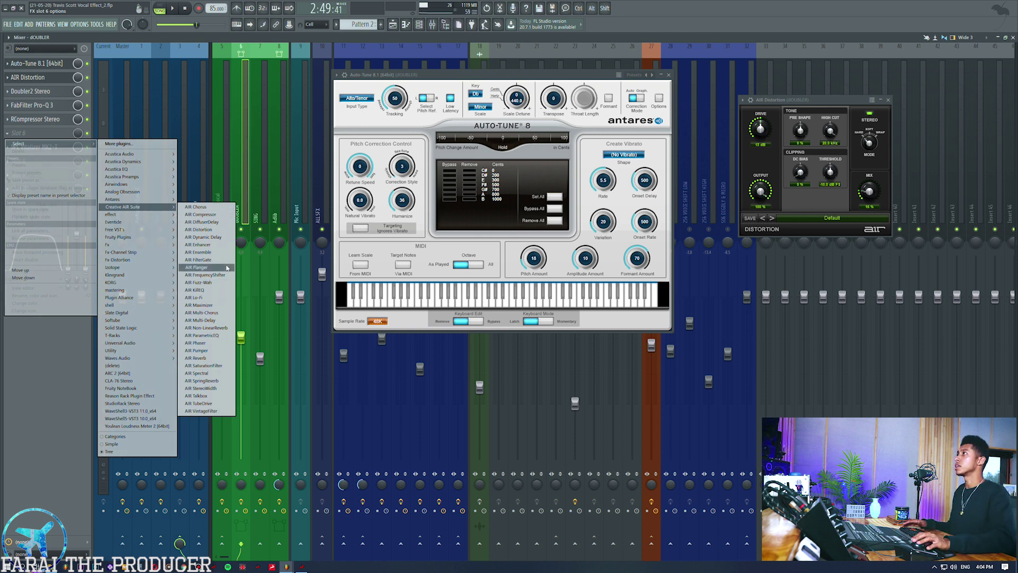
key(Escape)
key(Escape)
key(Escape)
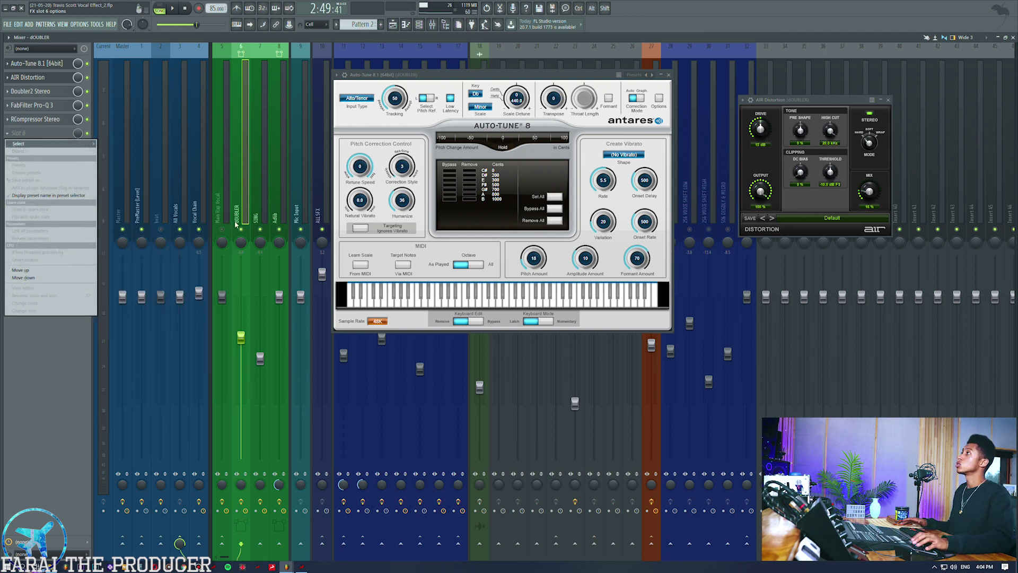
- Review the dOUBLER track's Doubler2, Pro-Q 3, RCompressor and SPL Vitalizer MK2-T plugins, closing Auto-Tune and leaving Doubler2 open below AIR Distortion
click(41, 91)
drag(401, 187, 811, 255)
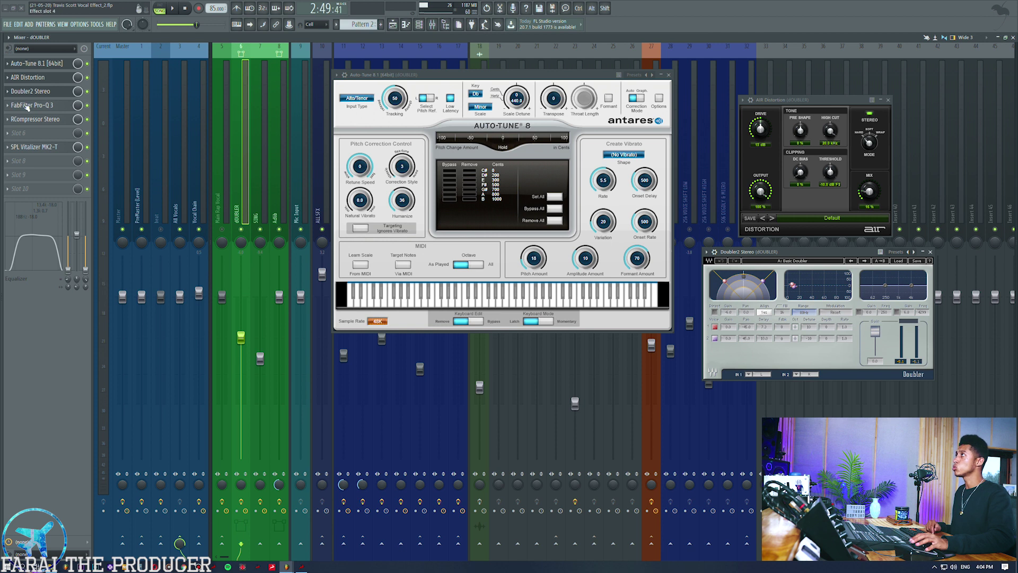
click(670, 78)
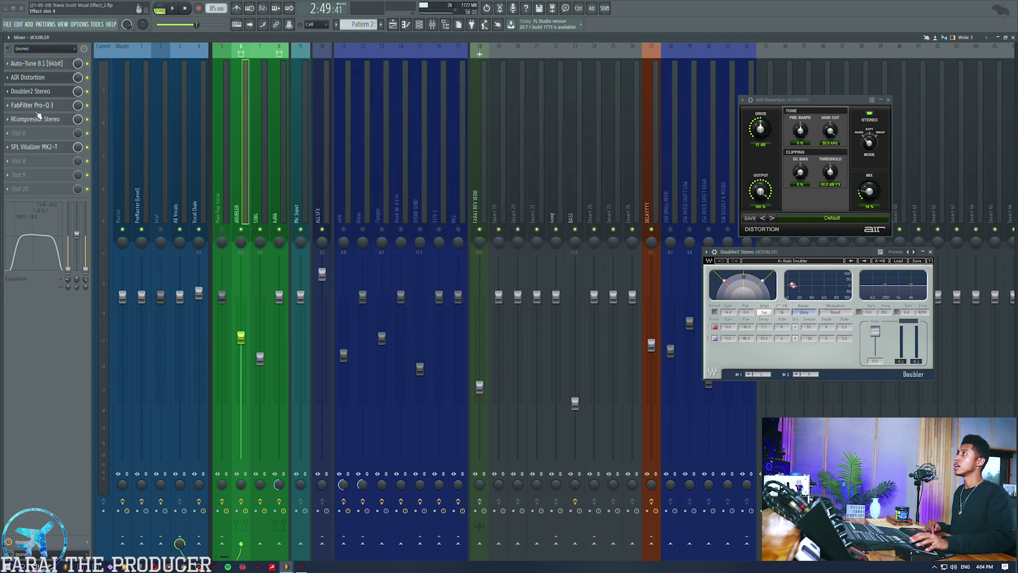
click(37, 110)
click(37, 108)
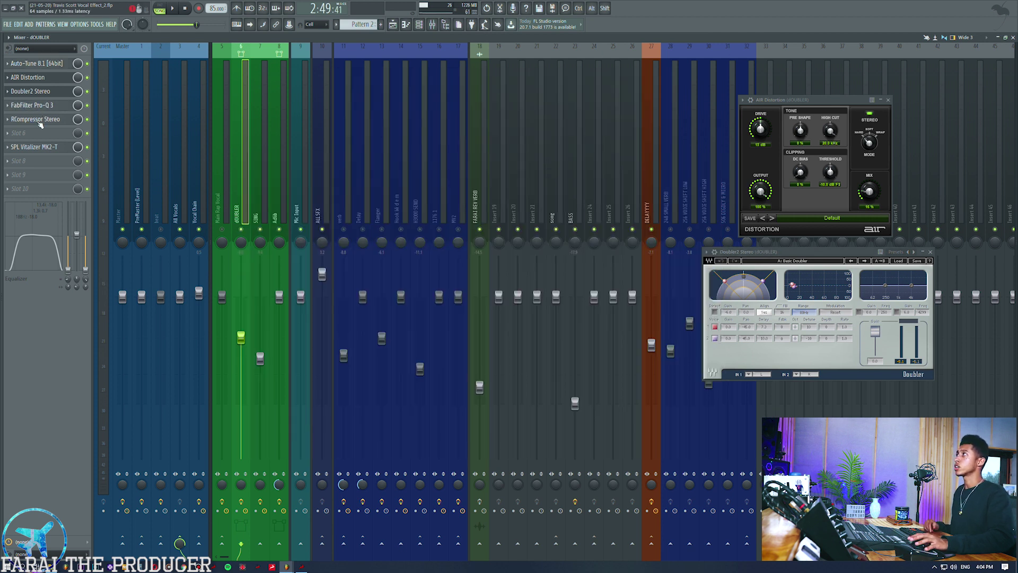
click(39, 120)
click(40, 123)
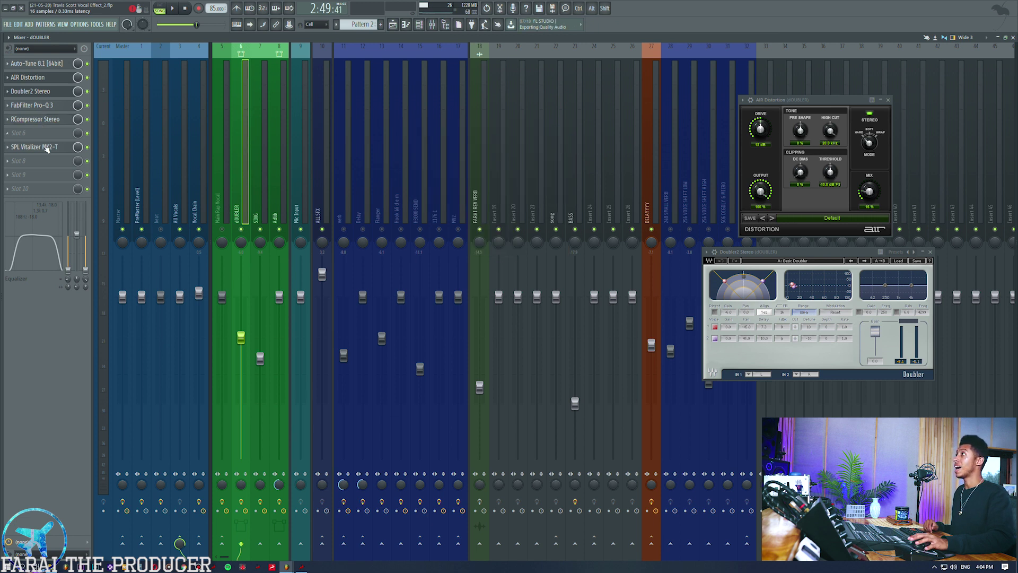
click(38, 146)
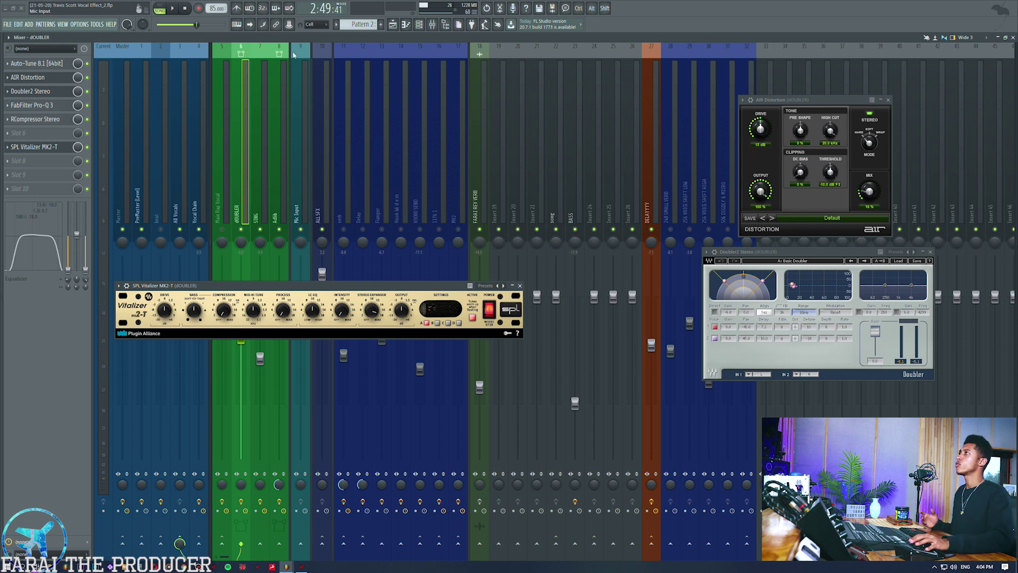
click(395, 27)
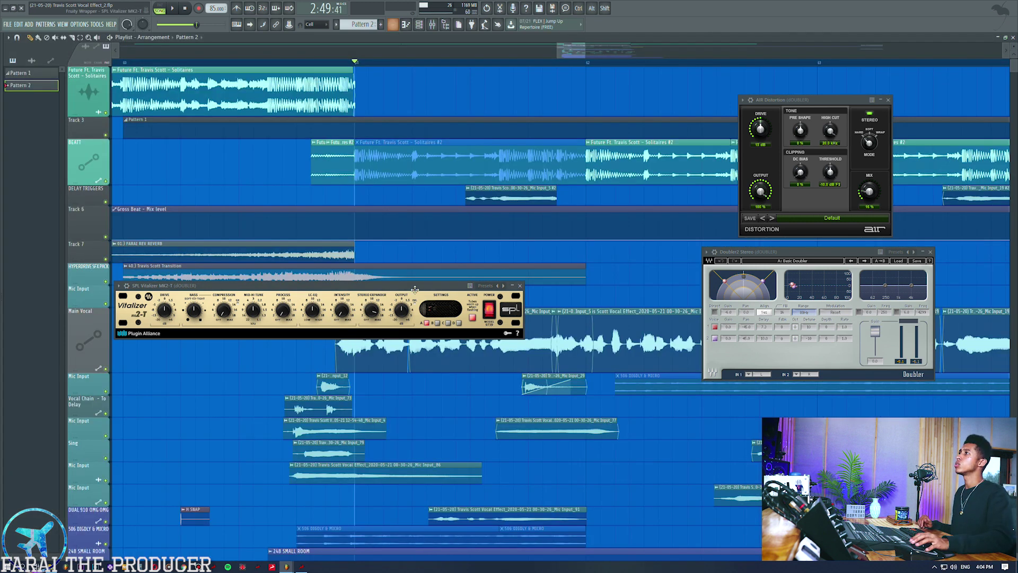
click(519, 285)
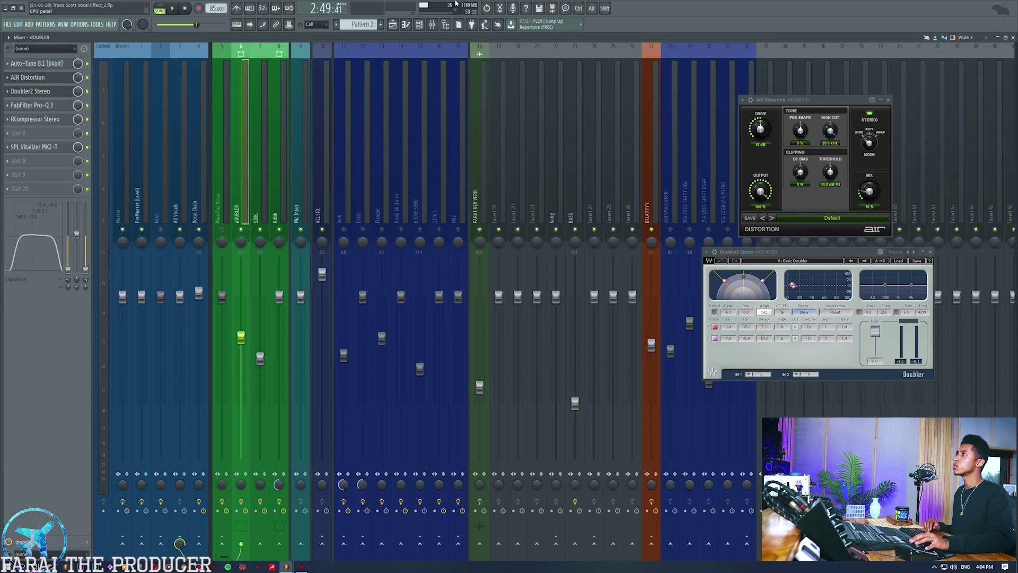
- Solo the Mic Input playlist track holding the doubled vocals and play it back briefly with the mixer in view
click(393, 24)
key(space)
key(F9)
key(space)
click(392, 25)
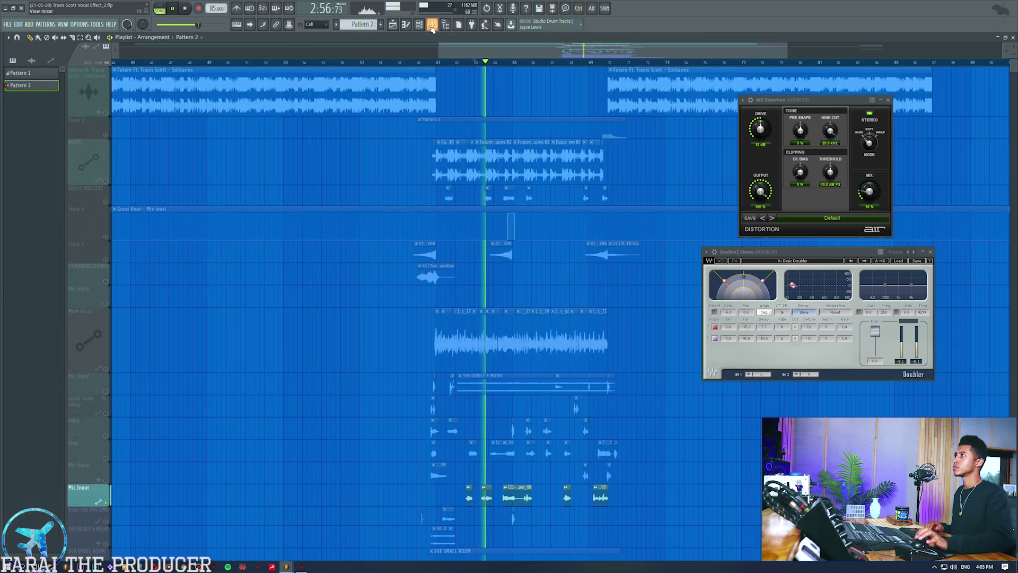
click(432, 24)
key(space)
- Rename the soloed Mic Input playlist track as Doubler
click(393, 24)
double_click(102, 488)
text(DOubler)
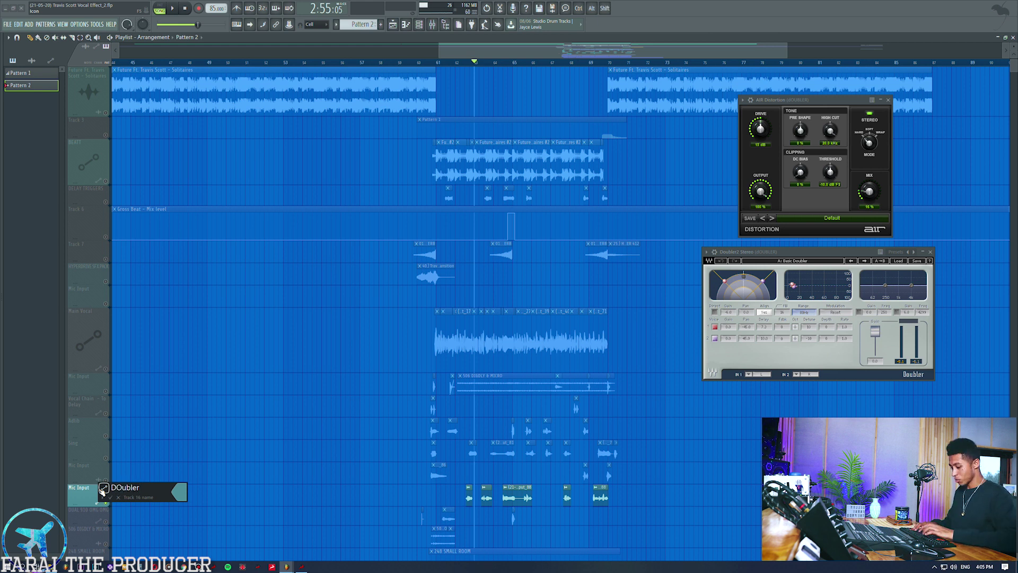
key(Return)
- Move the Doubler track up the playlist until it sits directly below the Main Vocal track
right_click(99, 492)
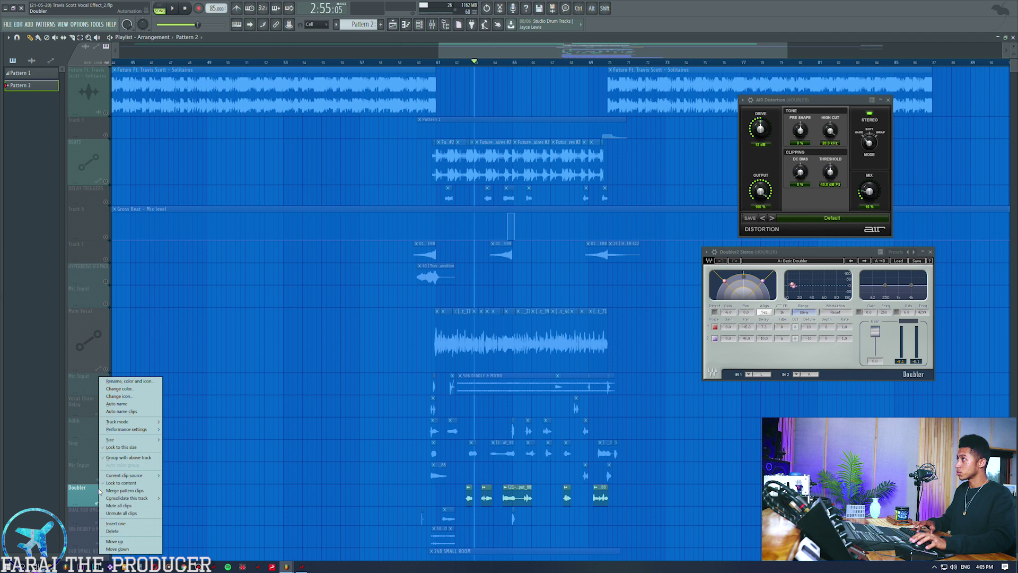
right_click(84, 492)
click(106, 541)
right_click(86, 472)
click(106, 541)
right_click(88, 451)
click(106, 541)
right_click(96, 433)
click(106, 542)
right_click(91, 409)
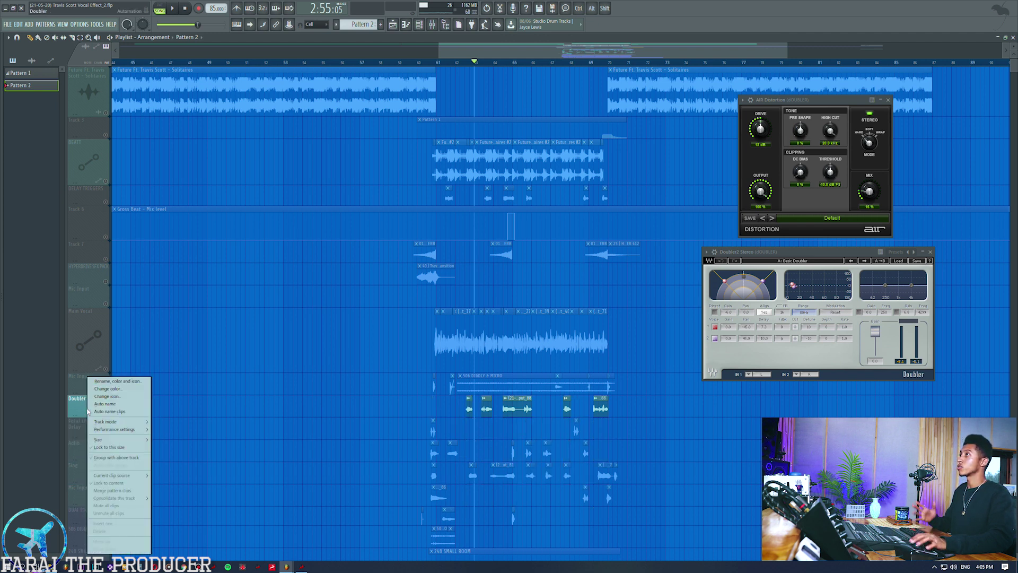
click(106, 541)
- Play the soloed Doubler track from about 2:52, check its level in the mixer, and stop playback in the playlist
click(465, 63)
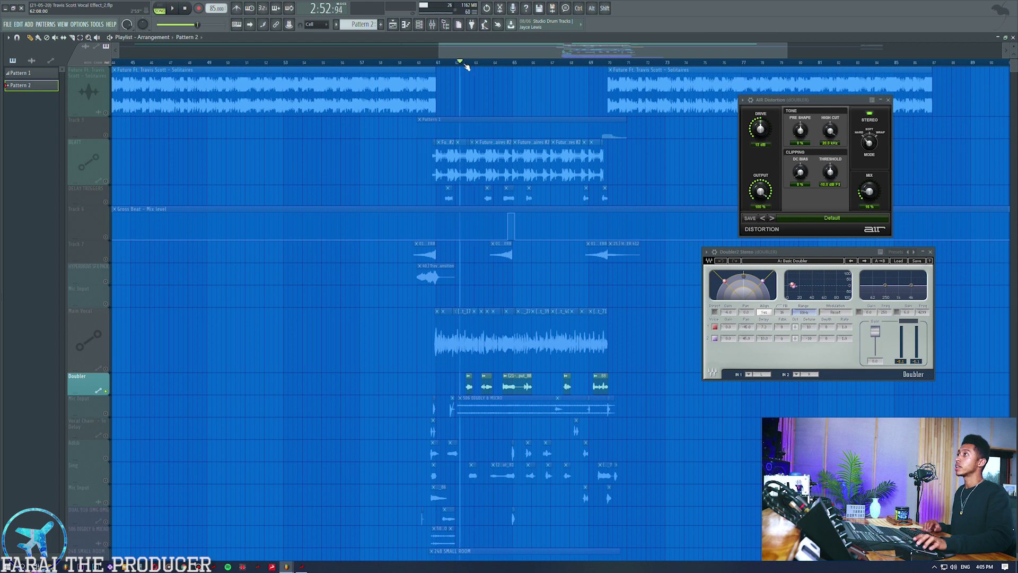
scroll(465, 65, up, 3)
scroll(465, 64, up, 3)
key(space)
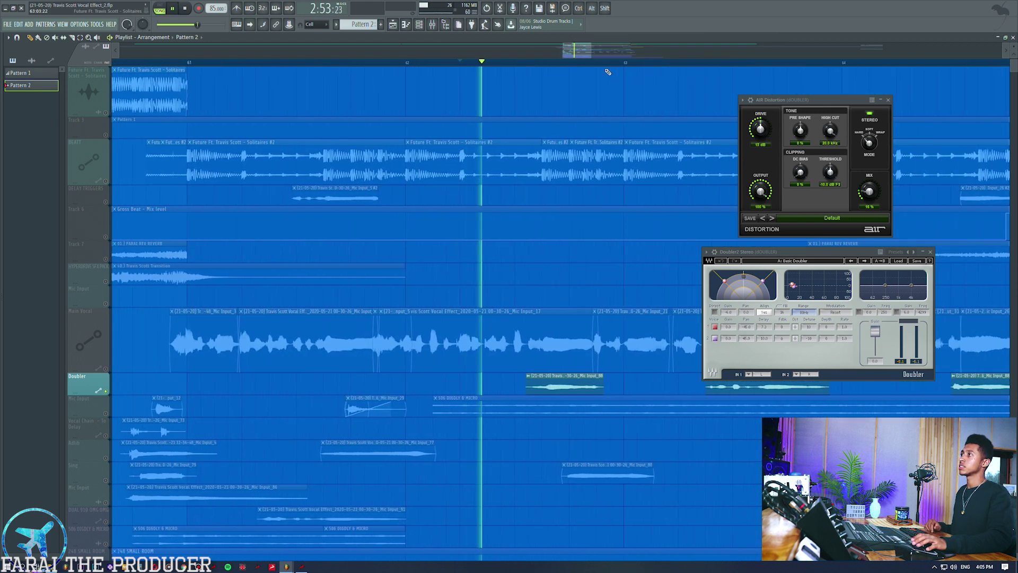
click(433, 25)
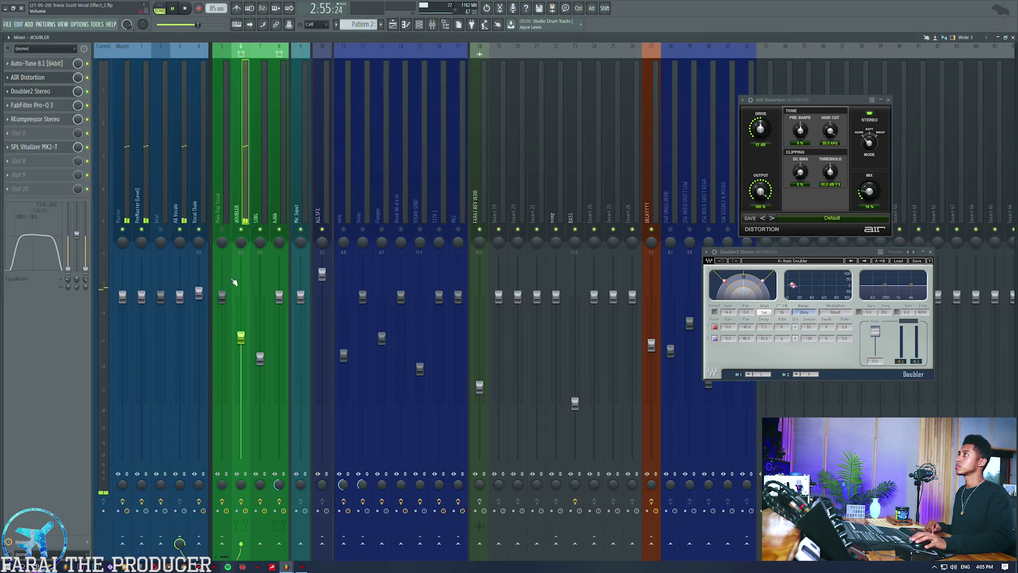
click(394, 25)
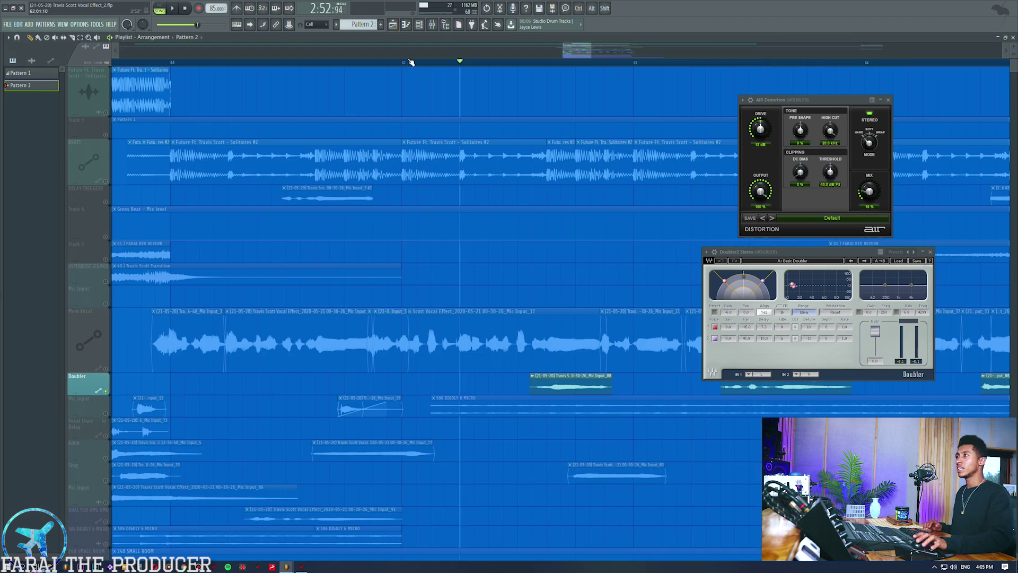
key(space)
scroll(411, 63, down, 4)
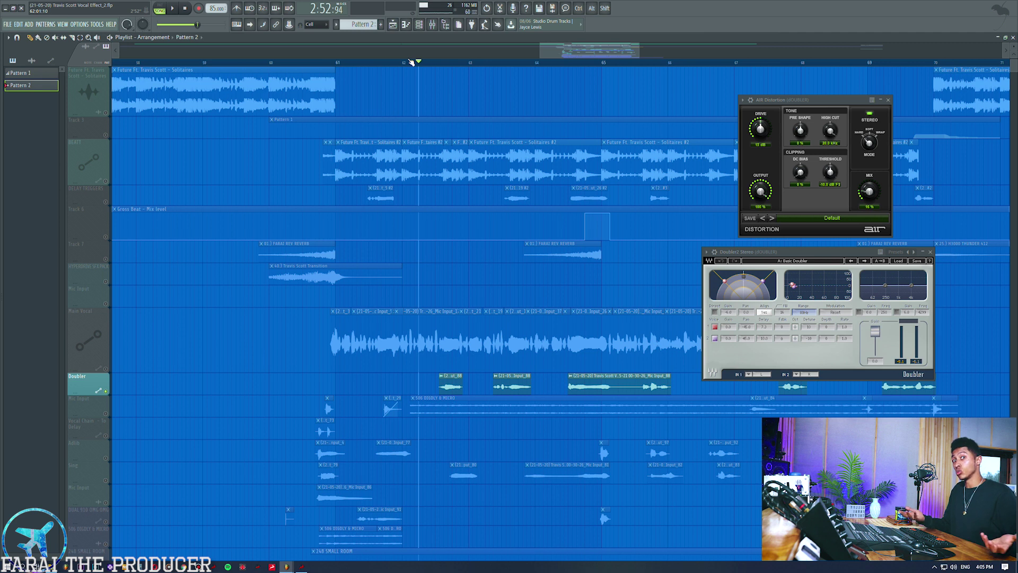
- Add the Waves H-Delay Stereo plugin to the dOUBLER mixer track and place it between AIR Distortion and Doubler2 Stereo
click(433, 25)
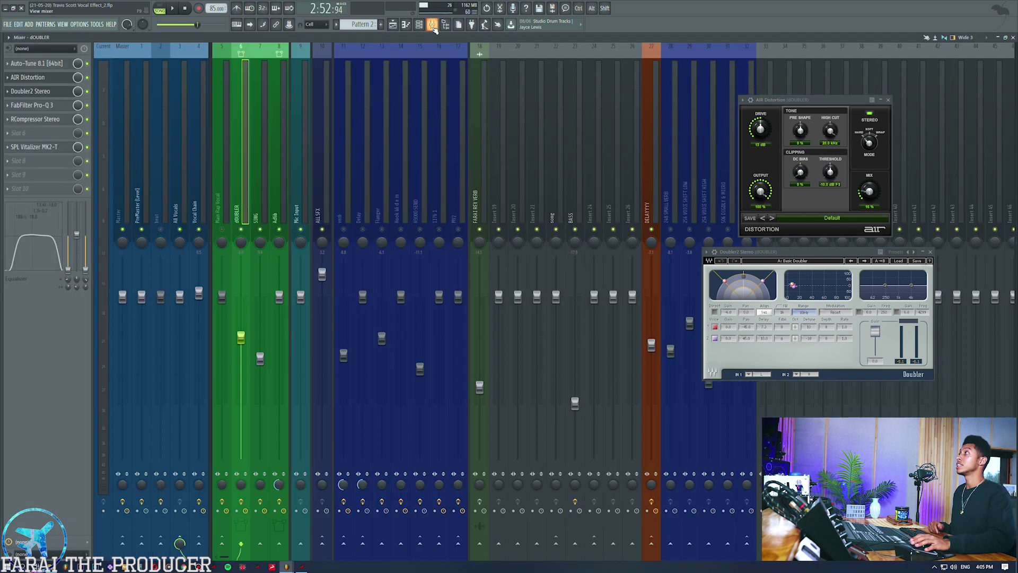
click(57, 176)
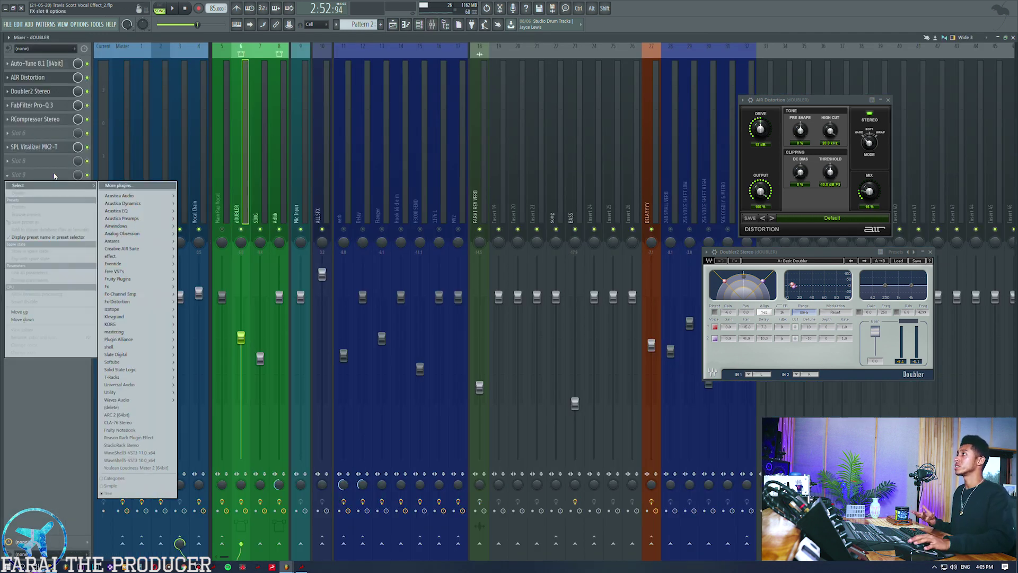
mouse_move(127, 399)
key(h)
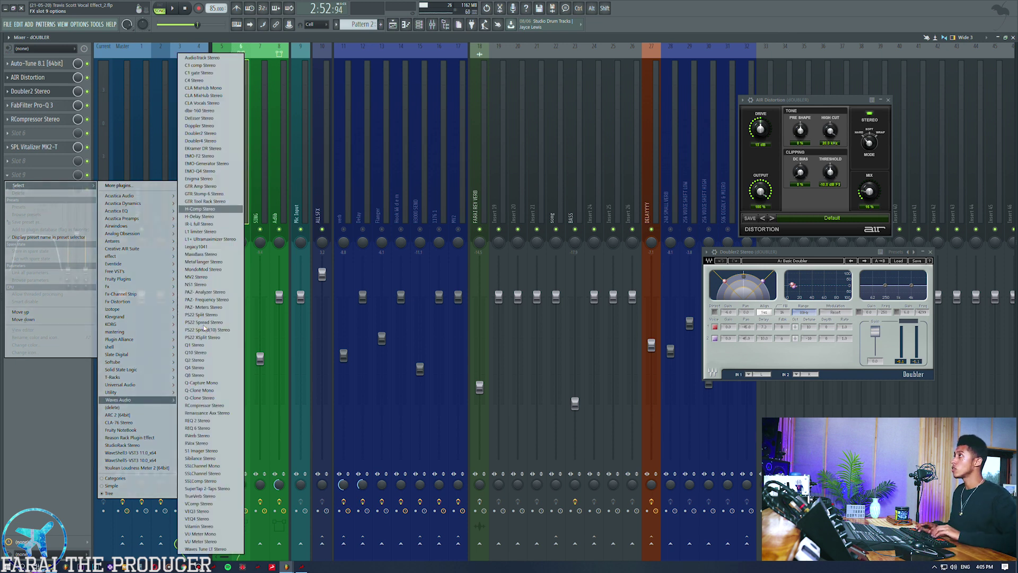
key(h)
key(Return)
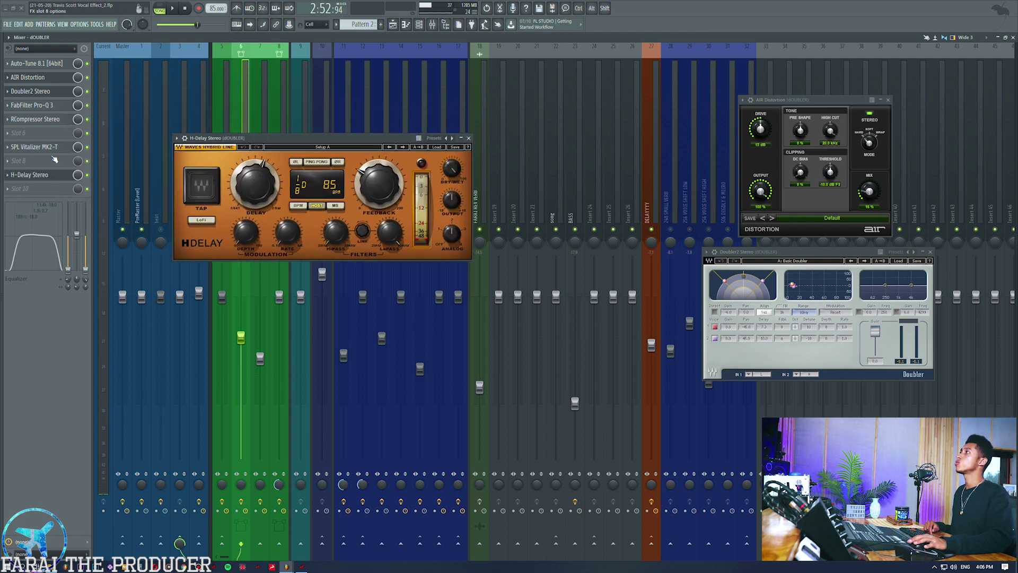
drag(47, 181, 41, 93)
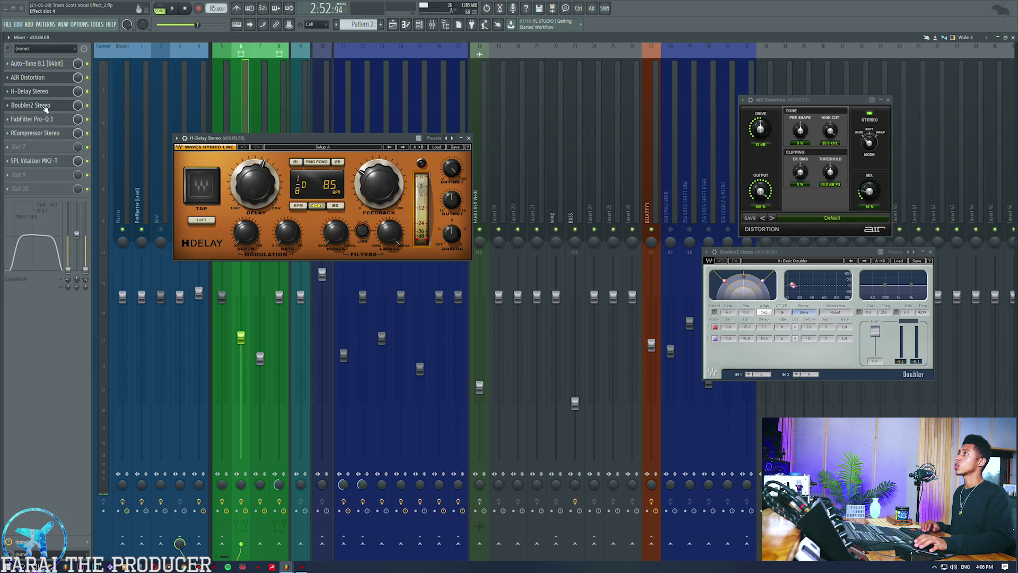
- Switch H-Delay to milliseconds and set its delay time to 20 ms
click(334, 207)
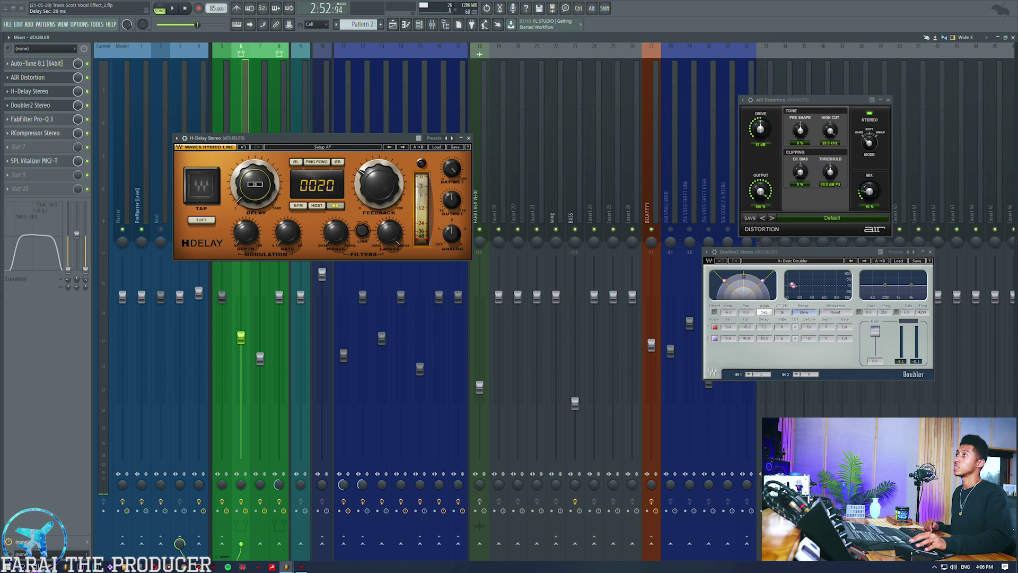
- Play the Doubler track with the effects after H-Delay bypassed, trying longer H-Delay times of 31 ms and 98 ms
ctrl+click(87, 78)
double_click(49, 92)
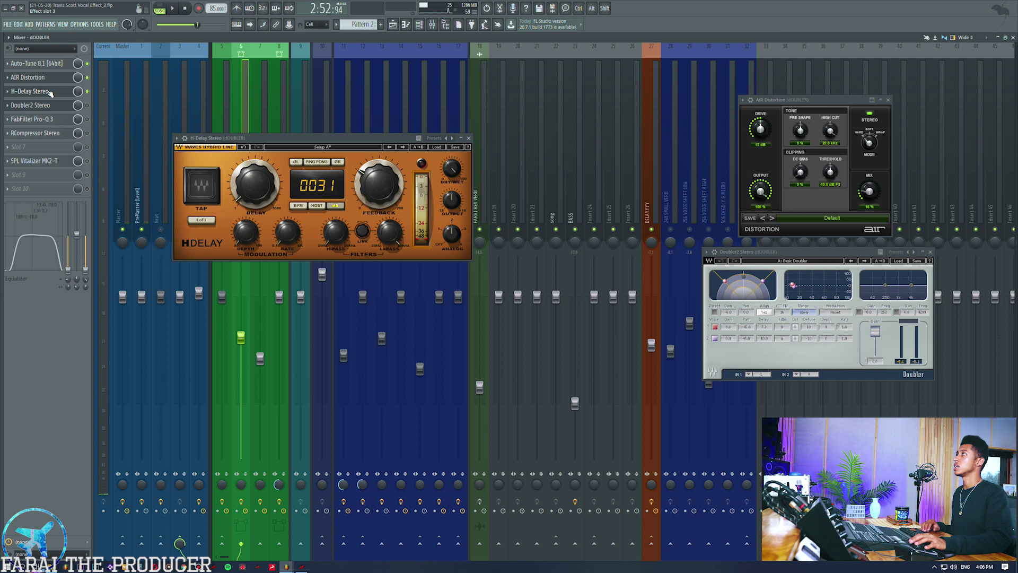
key(space)
key(space)
drag(309, 204, 309, 185)
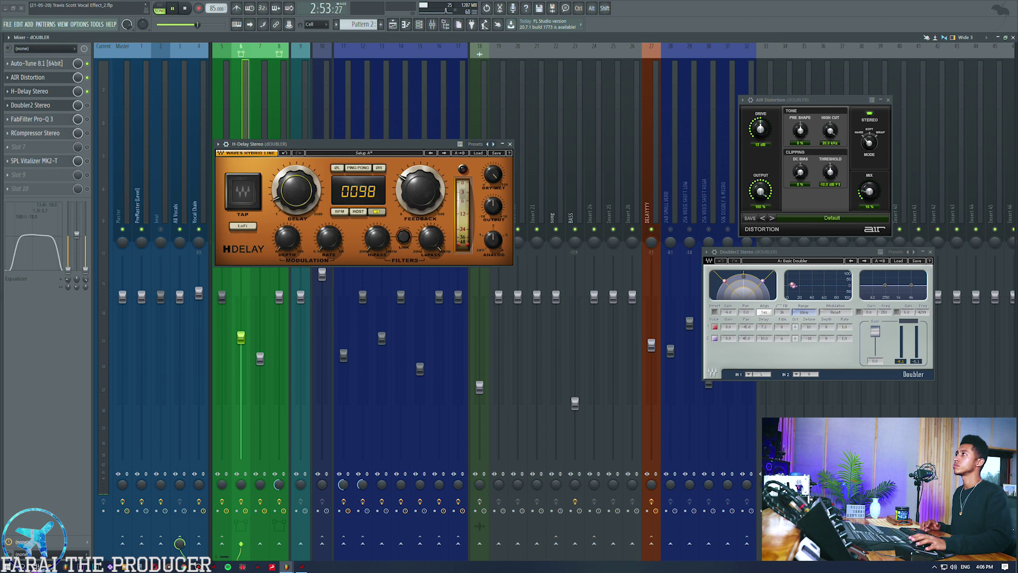
key(space)
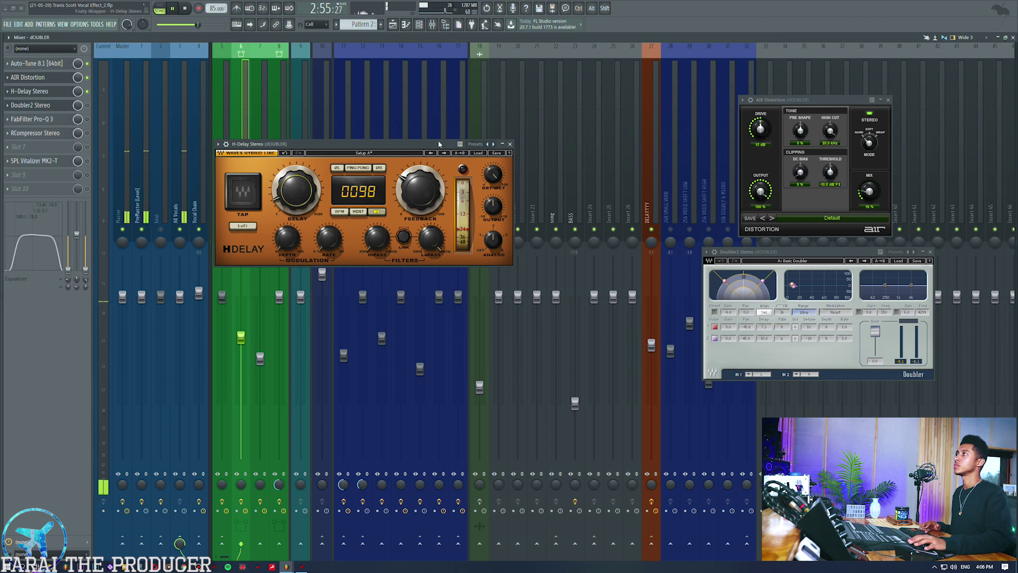
- Reduce the H-Delay time to 58 ms and play the Doubler track again
drag(314, 196, 314, 214)
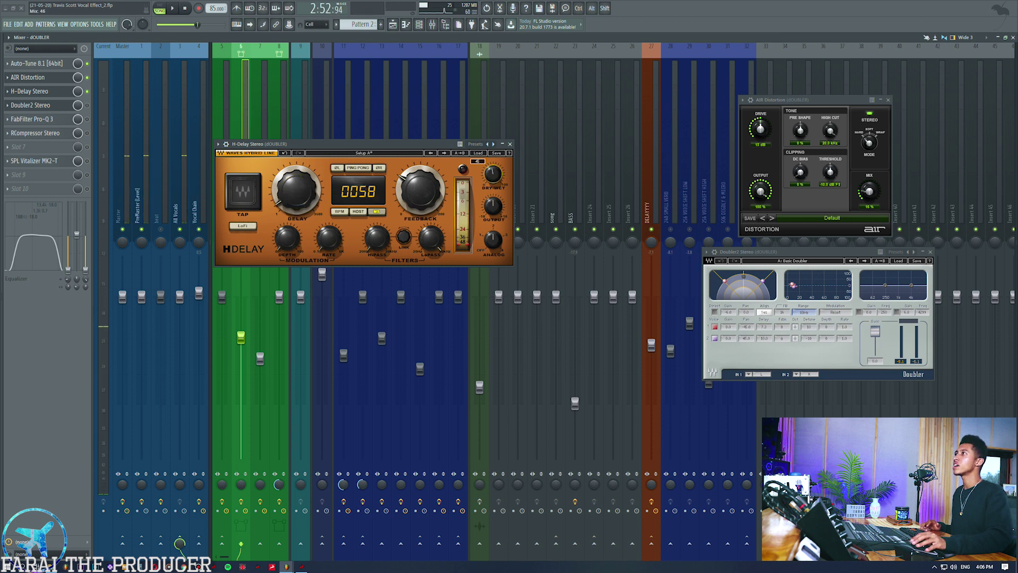
key(space)
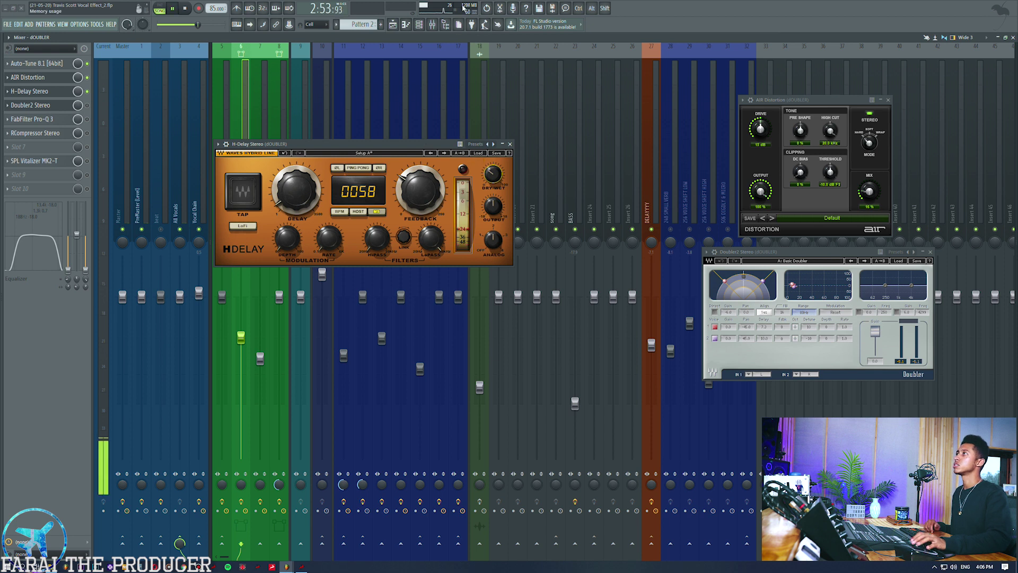
key(space)
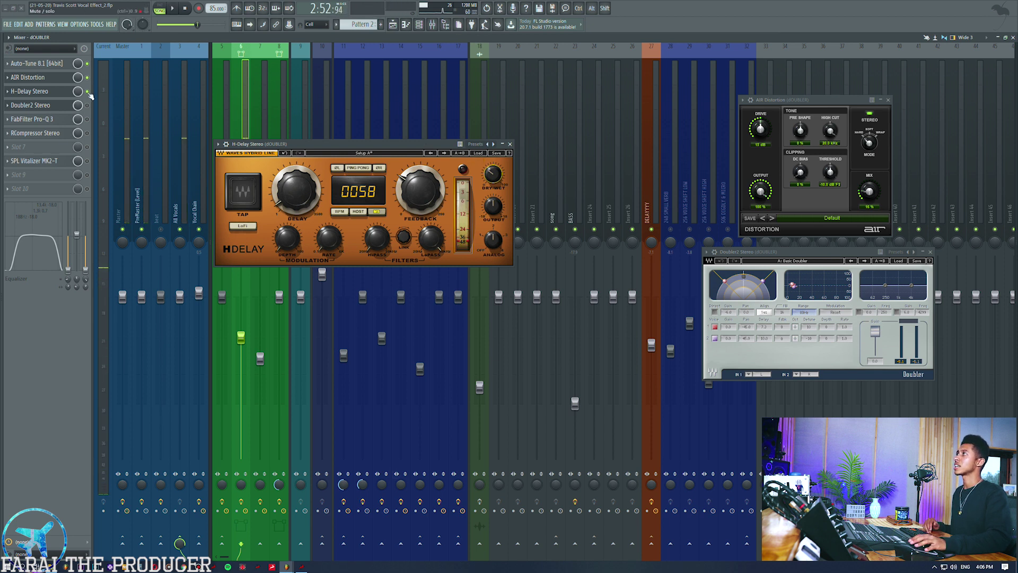
- Delete H-Delay Stereo from the dOUBLER mixer track and play the track without it
click(10, 94)
click(27, 109)
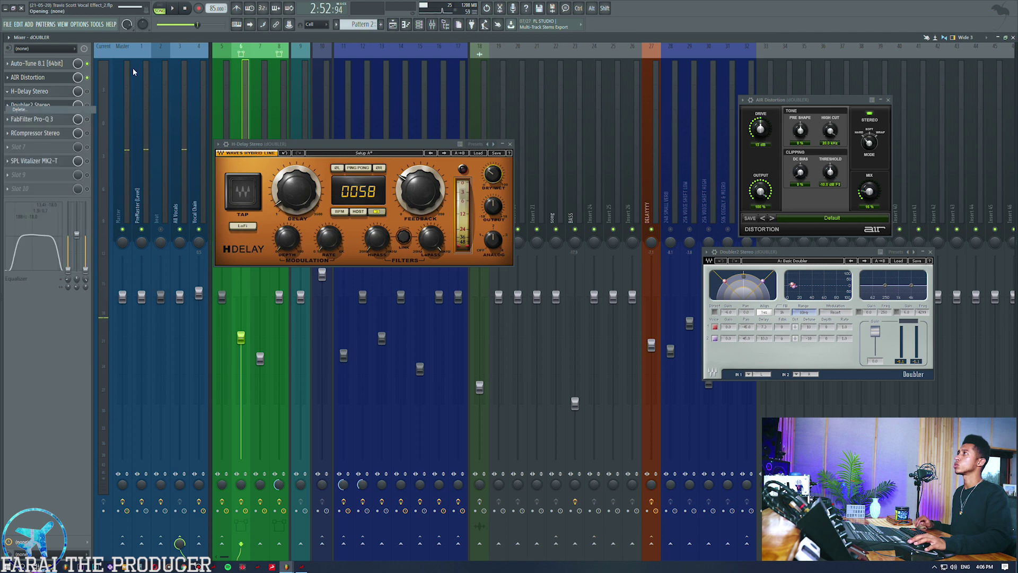
key(space)
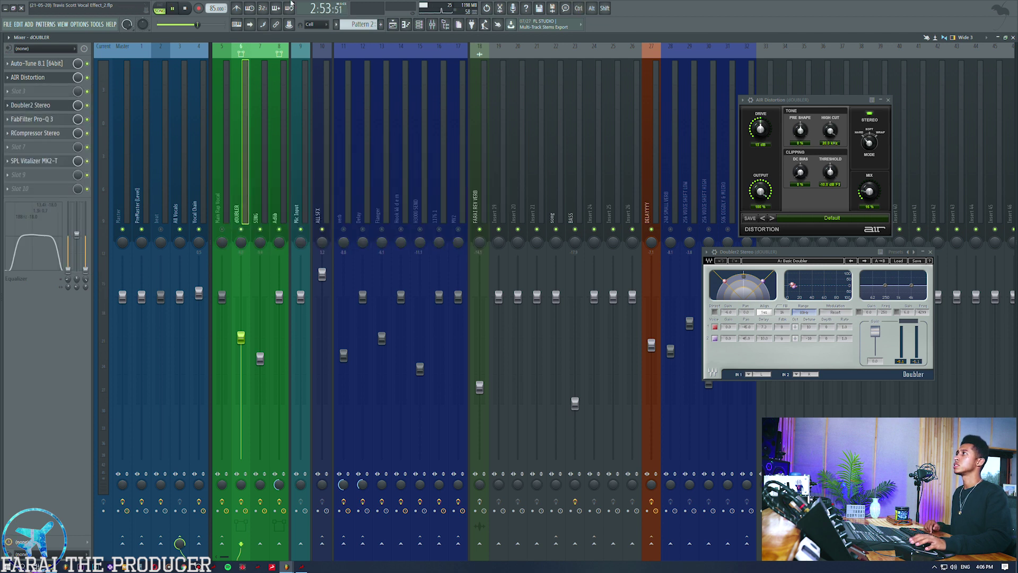
key(space)
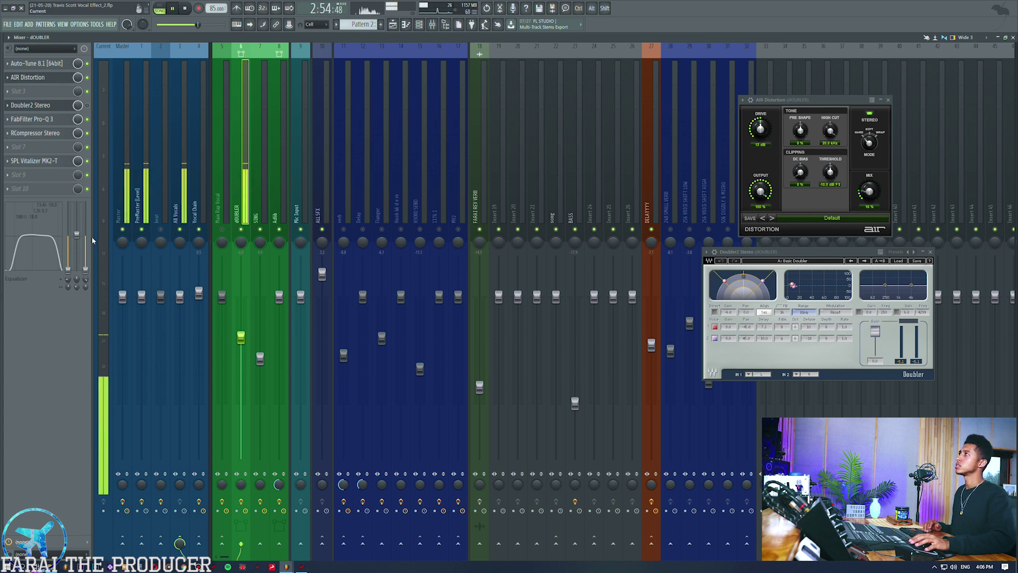
- Finish auditioning the Doubler track's remaining effects and close the AIR Distortion and Doubler2 plugin windows
key(space)
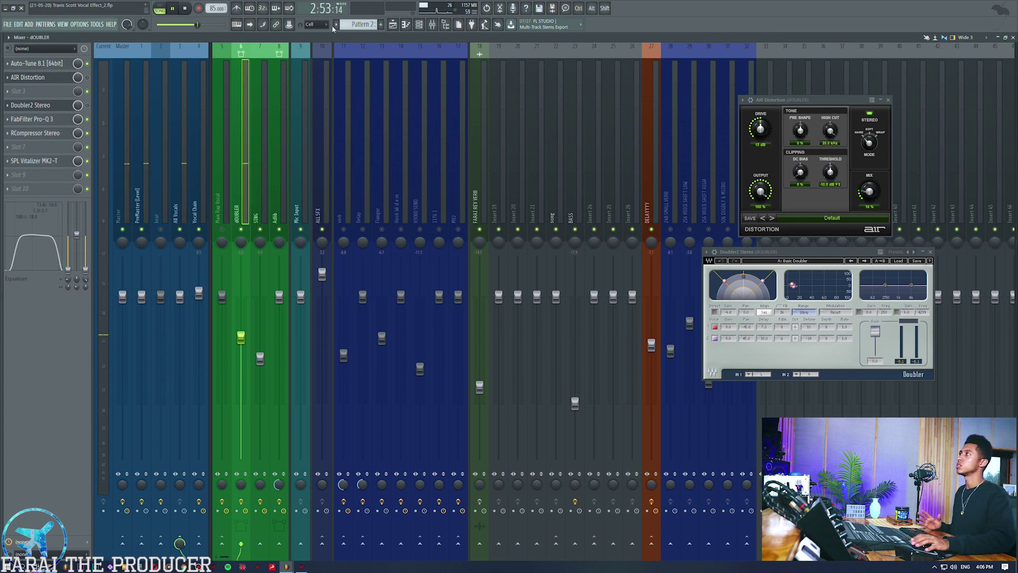
key(space)
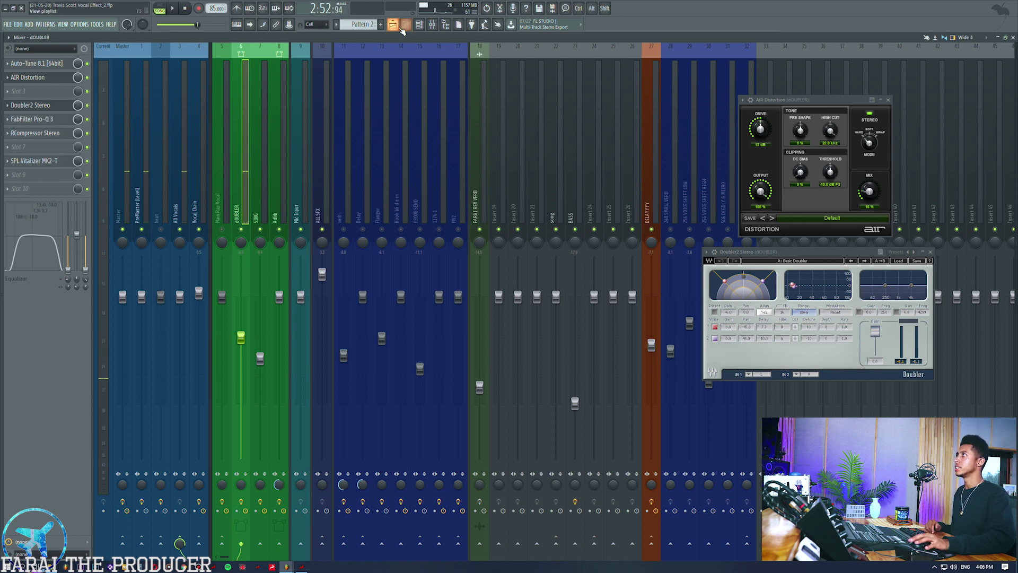
click(41, 106)
click(48, 78)
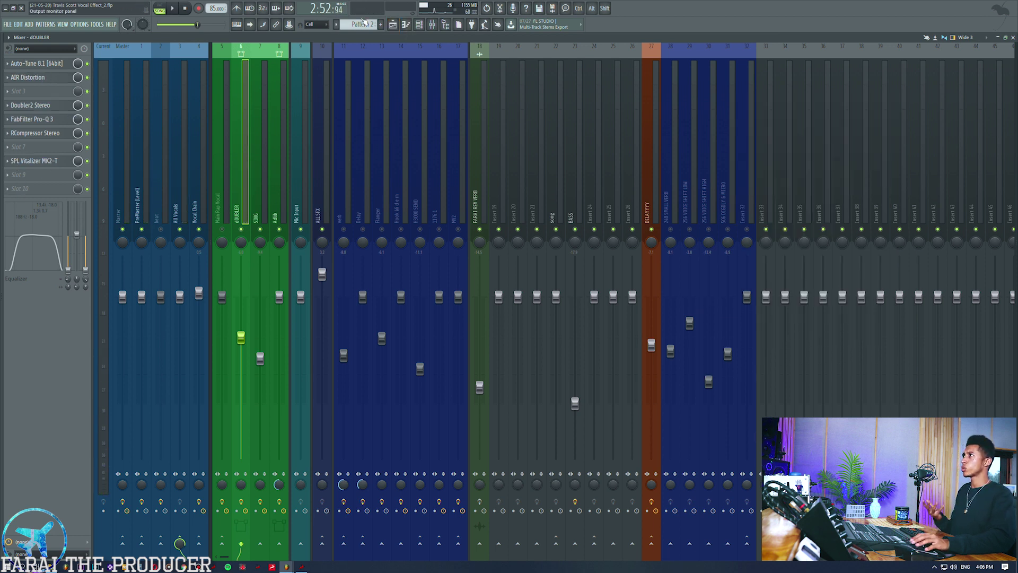
- Leave only the Doubler, Main Vocal and BEATT tracks active in the playlist
click(395, 25)
click(106, 369)
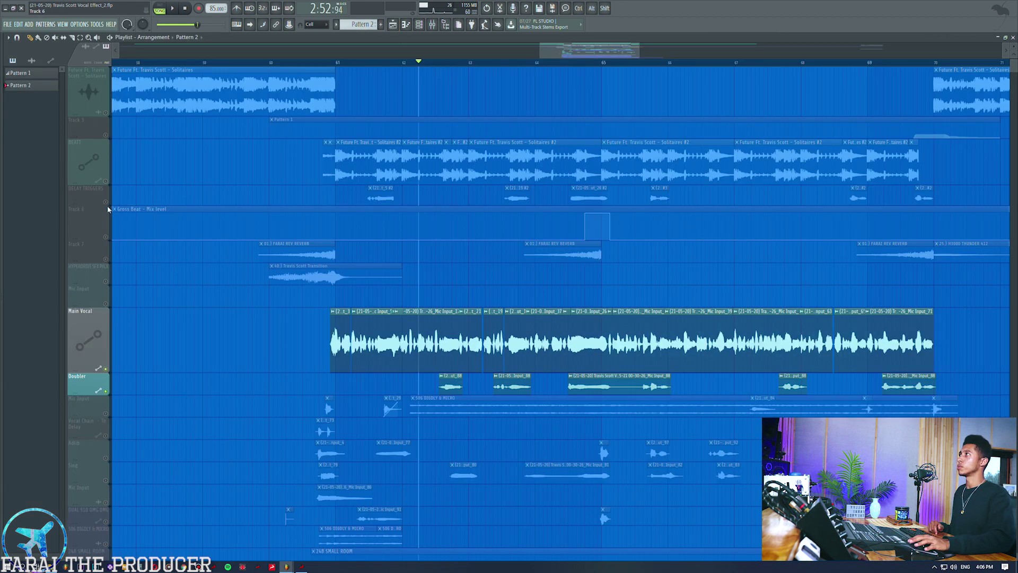
right_click(106, 182)
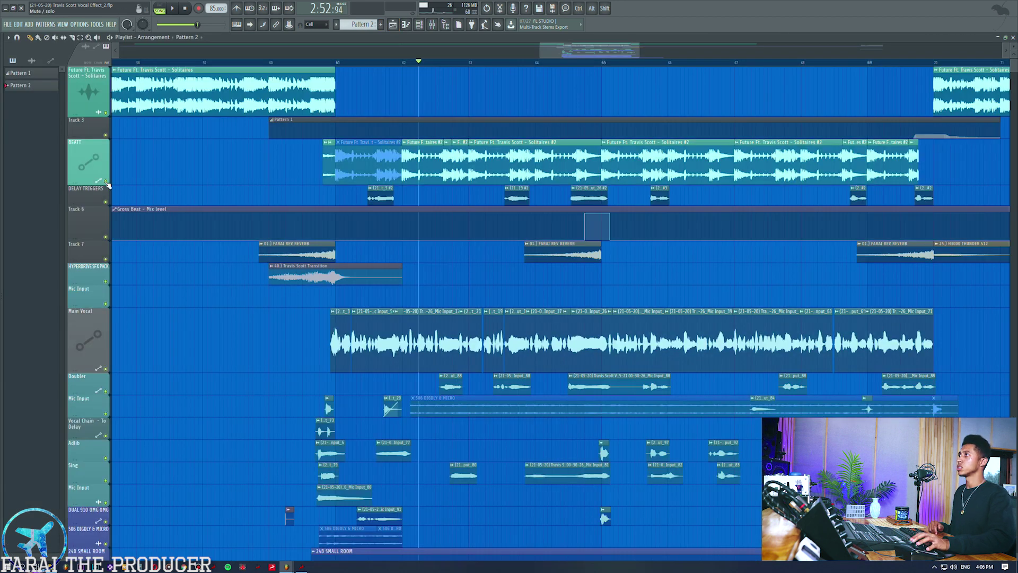
right_click(107, 391)
click(107, 369)
click(106, 182)
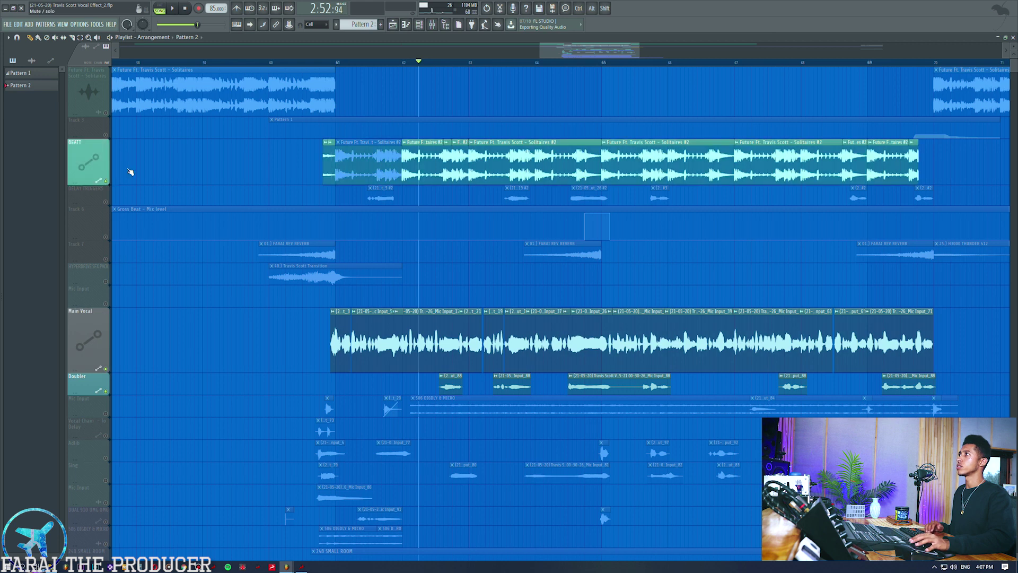
- Move the playback position to about 2:51 and unmute the Main Rap Vocal and beat mixer tracks
click(392, 64)
key(space)
click(438, 27)
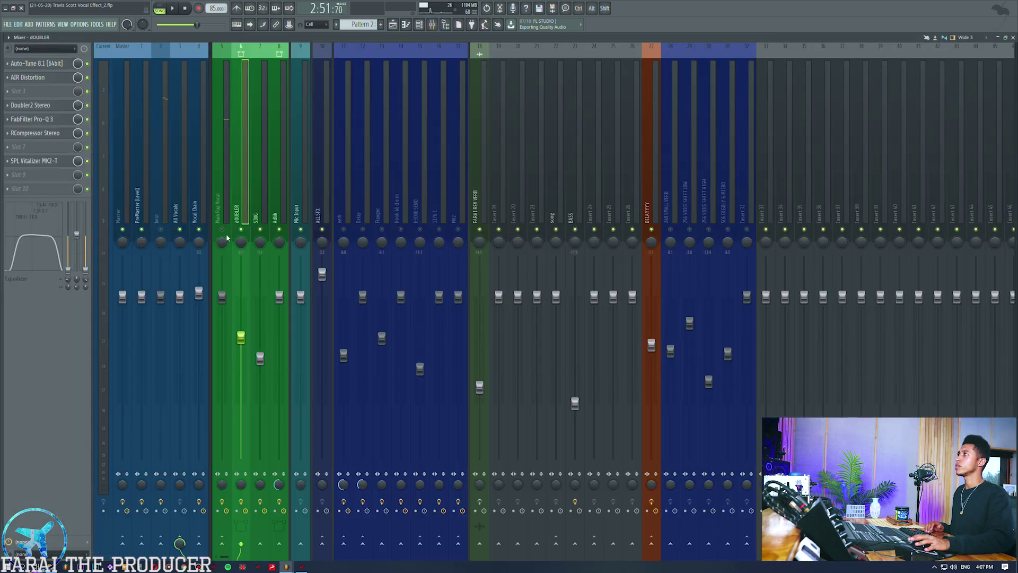
click(223, 193)
click(163, 226)
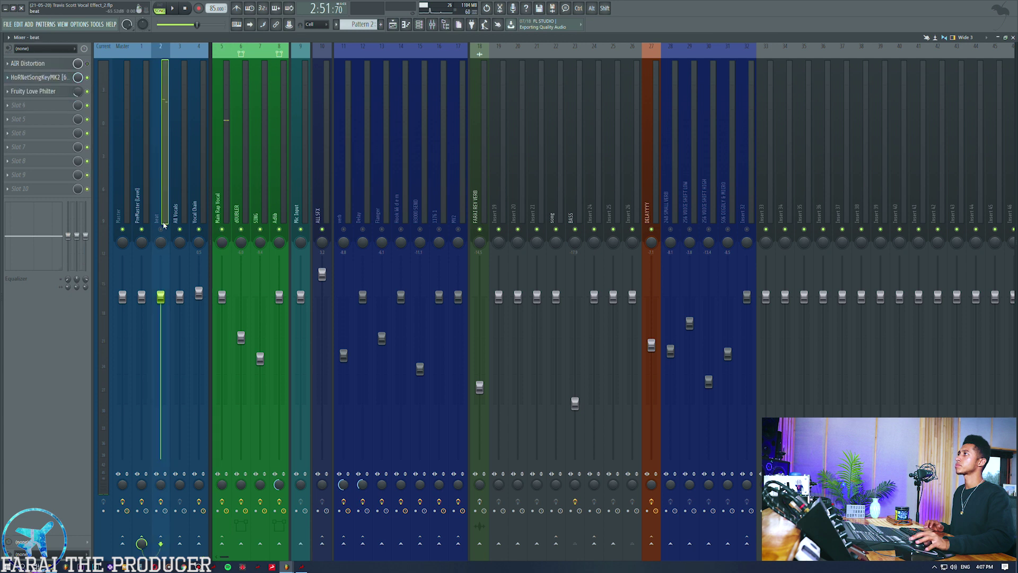
- Inspect the BASS and dOUBLER mixer tracks while the beat and vocals play, and return to the playlist
click(578, 196)
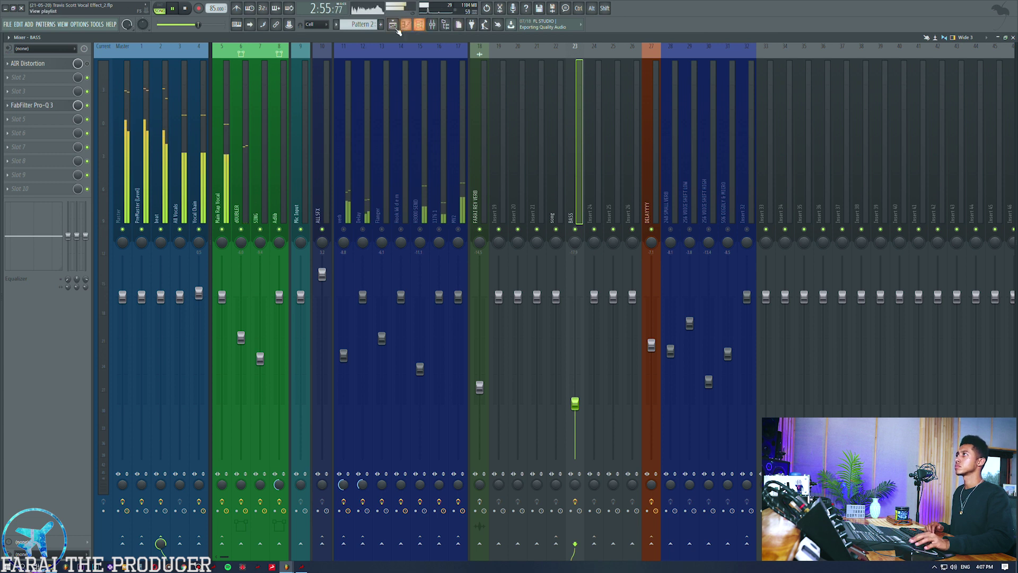
click(243, 192)
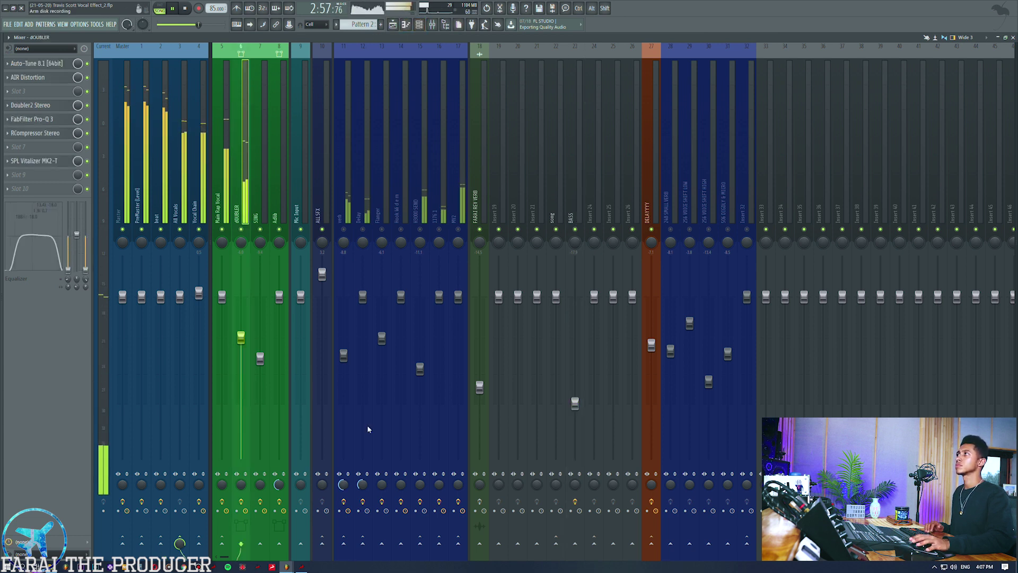
key(F5)
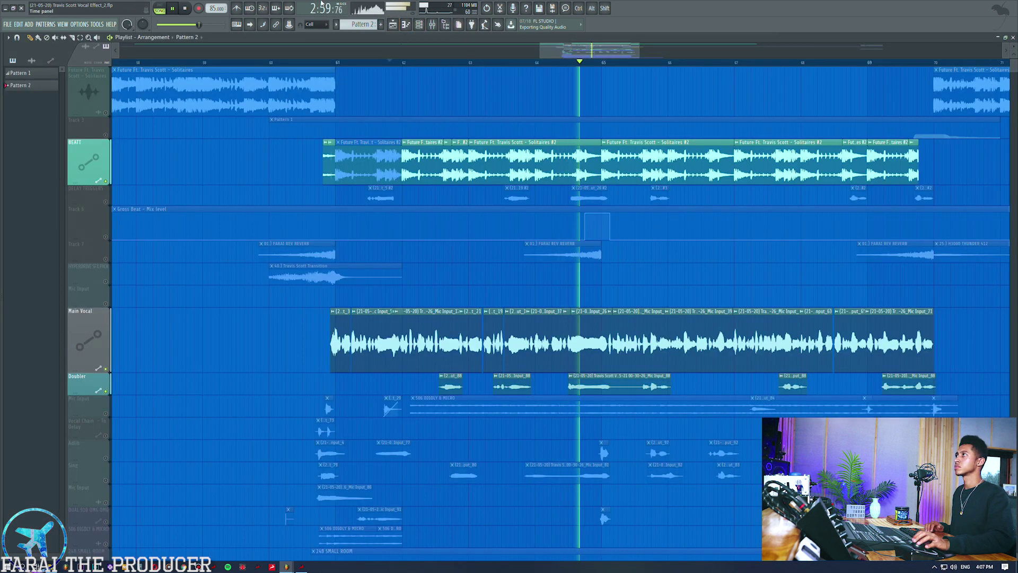
- Unmute the bass clip's Track 1 and play the section again from about 2:51 while watching the mixer levels
scroll(110, 87, up, 1)
key(space)
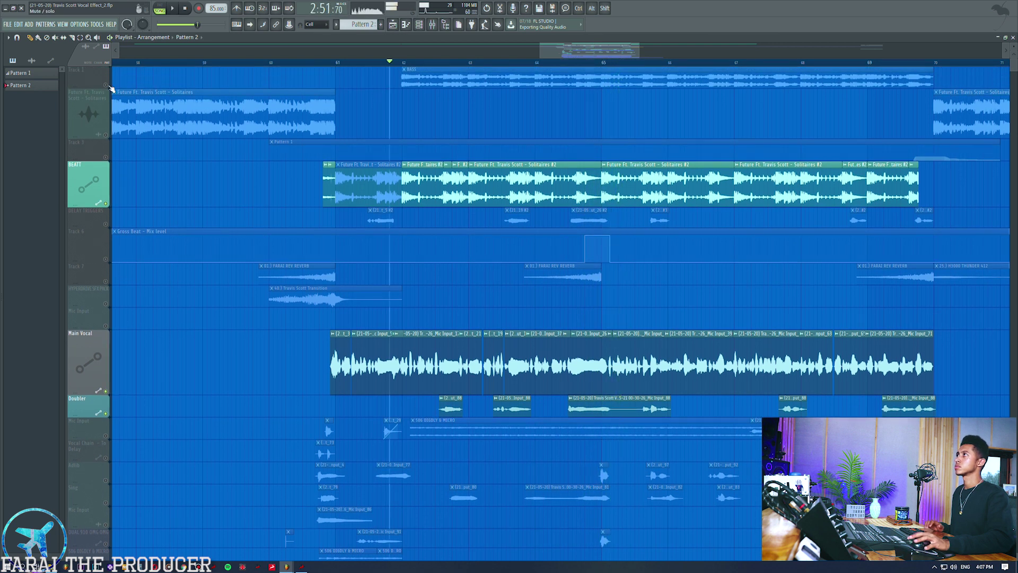
key(space)
click(432, 25)
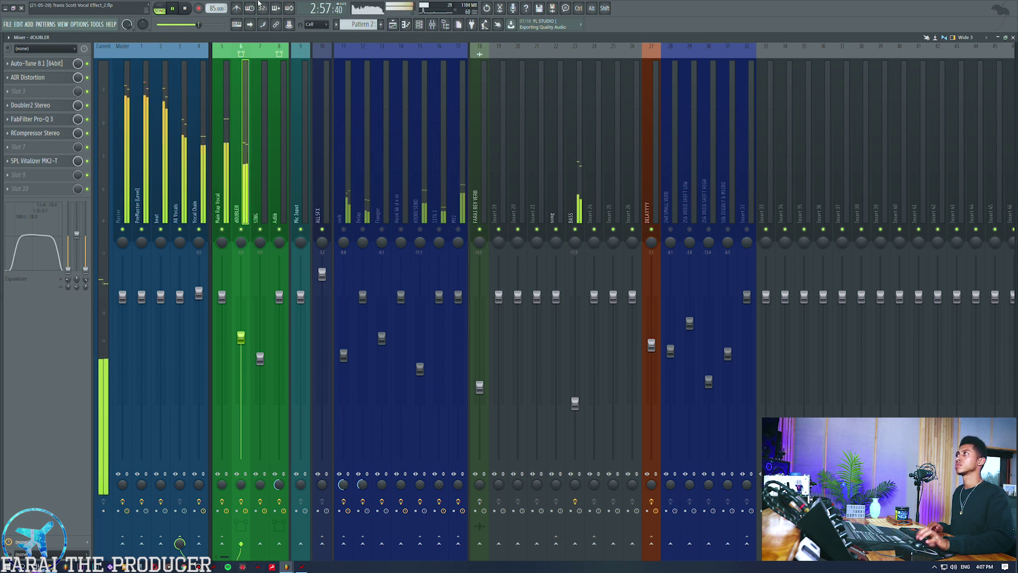
key(space)
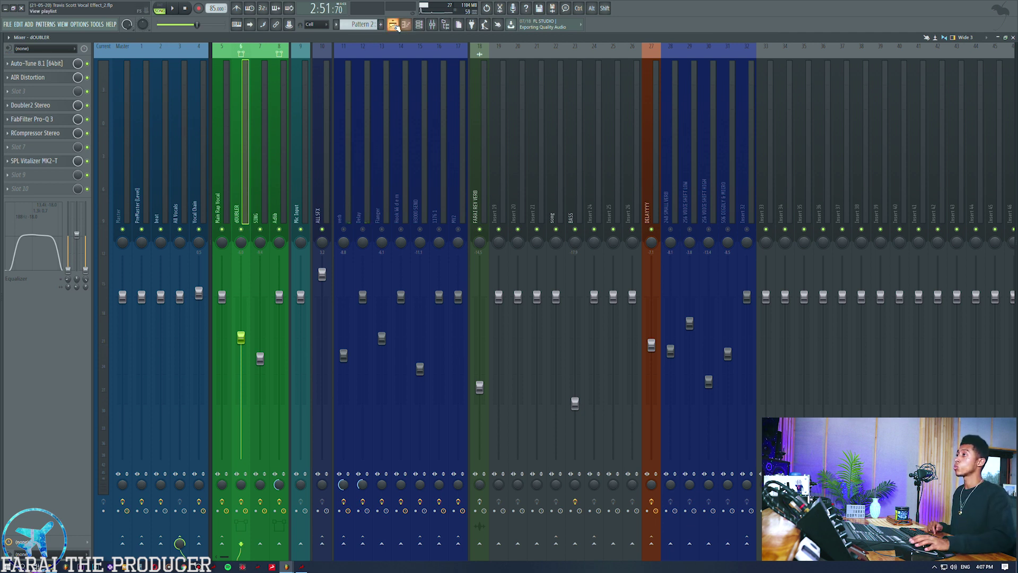
- Activate the Adlib track in the playlist and briefly play it from about 2:48
click(393, 26)
click(432, 25)
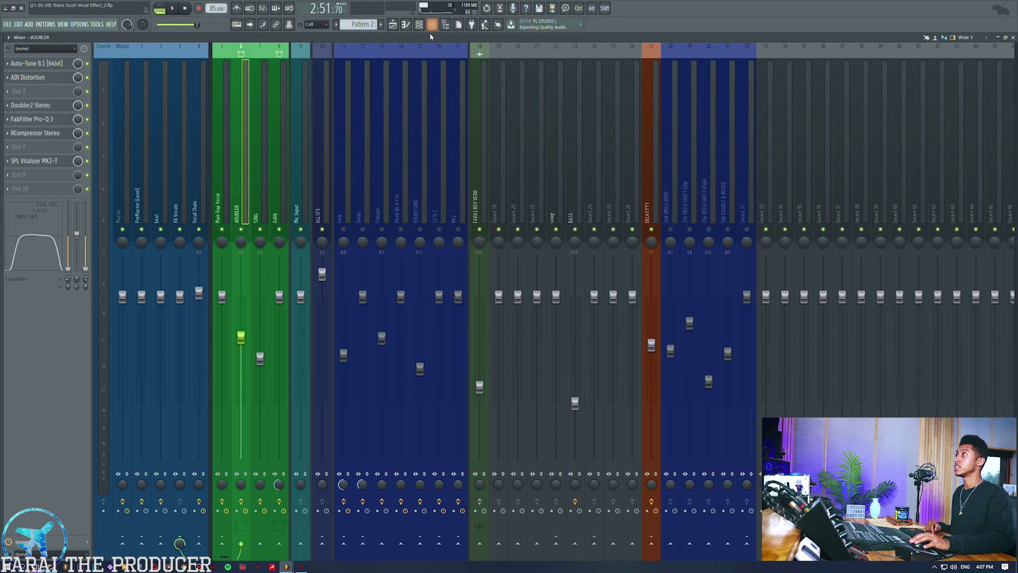
click(396, 29)
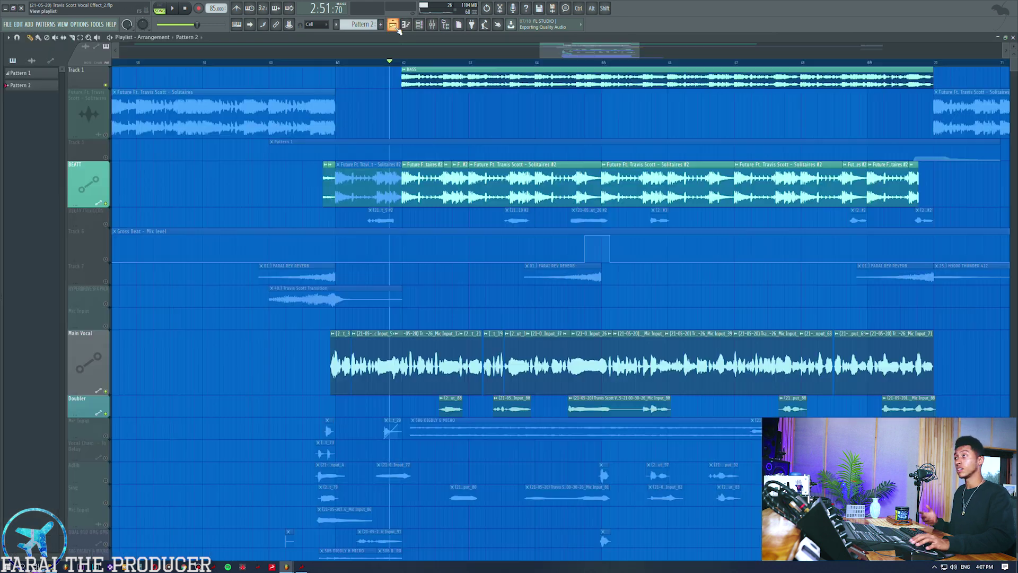
scroll(443, 326, down, 4)
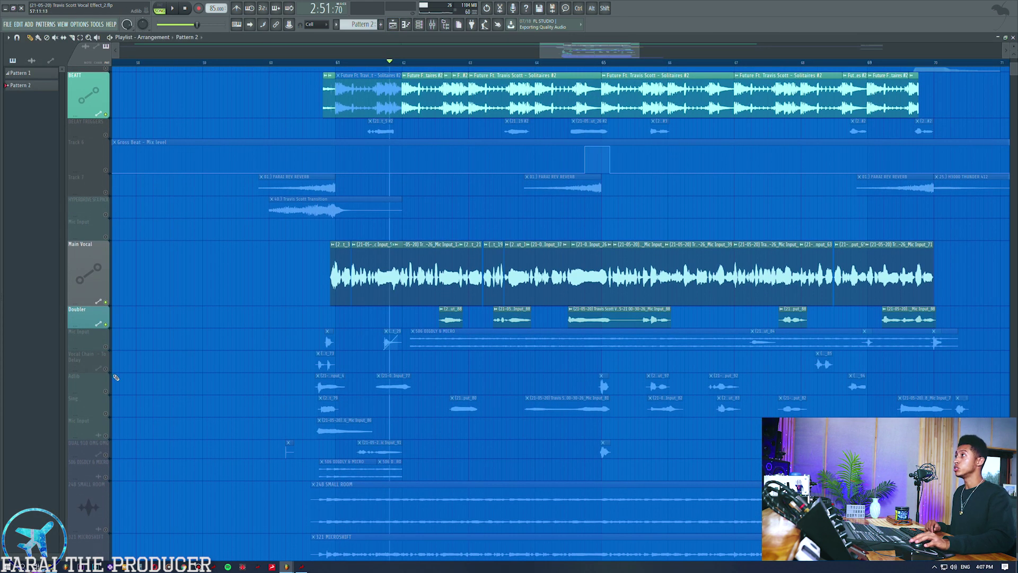
click(110, 391)
click(307, 63)
key(space)
key(space)
- Solo the Sing track and play it from about 2:48, checking its clips and its mixer level
right_click(106, 415)
key(space)
key(F9)
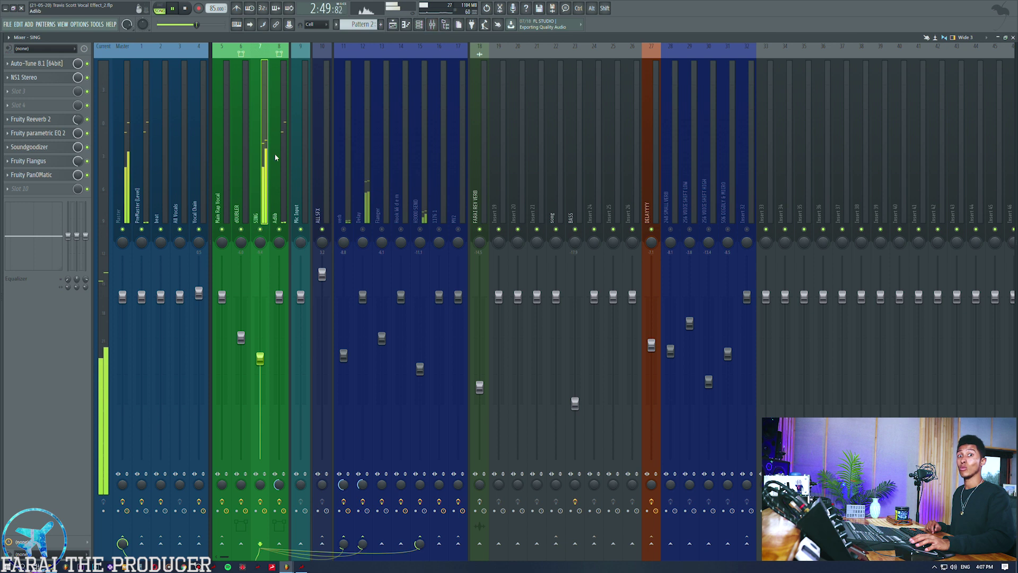
click(394, 25)
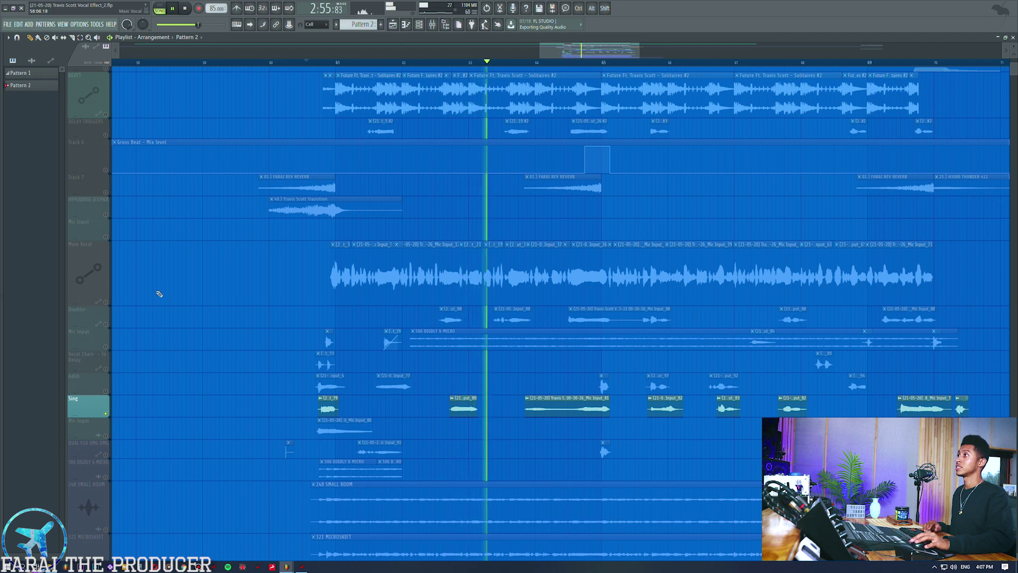
click(433, 26)
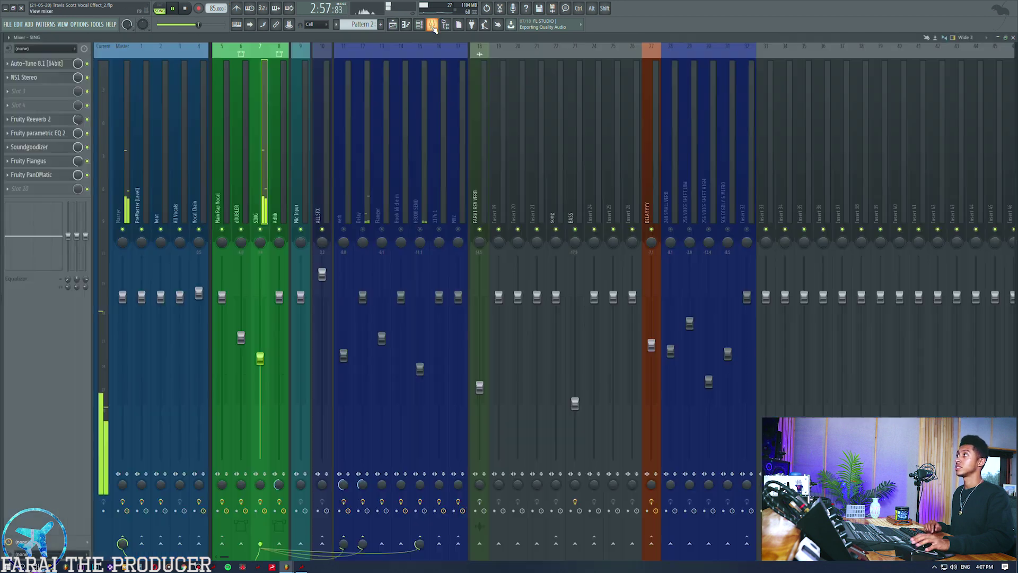
key(space)
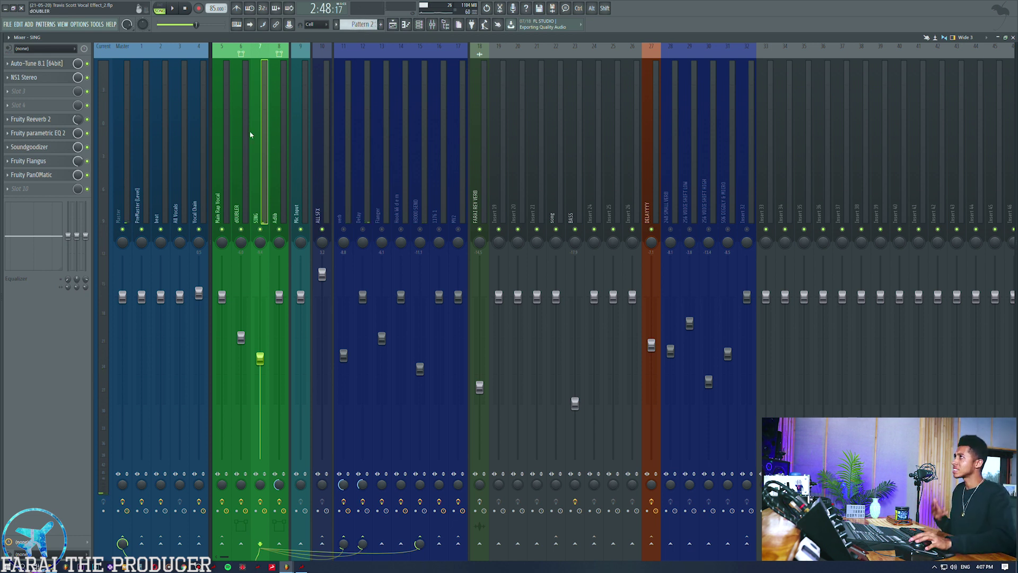
- Review the SING mixer track's Fruity parametric EQ 2, Soundgoodizer, Fruity Flangus and Fruity PanOMatic settings one after another
click(241, 153)
click(265, 163)
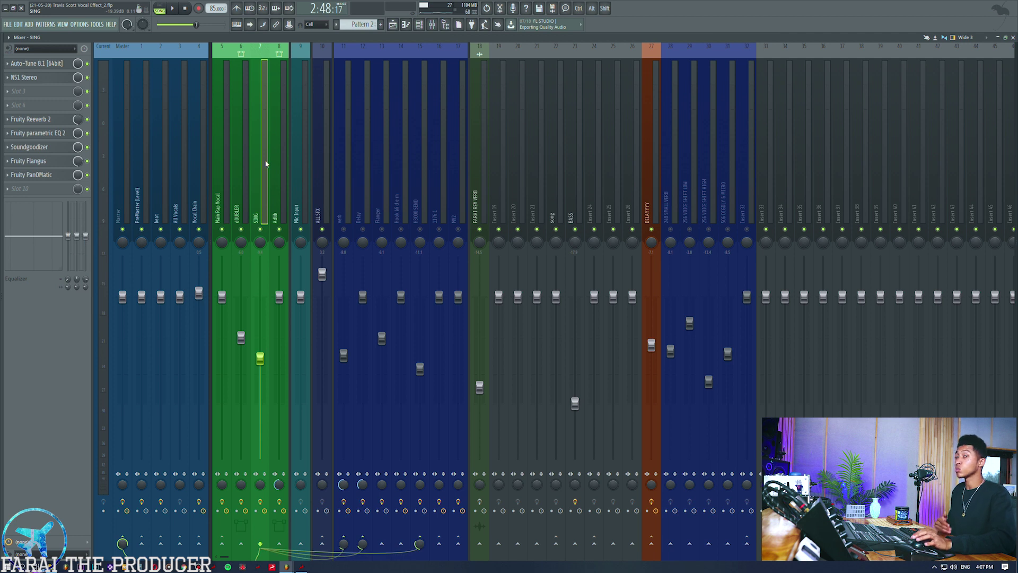
click(49, 135)
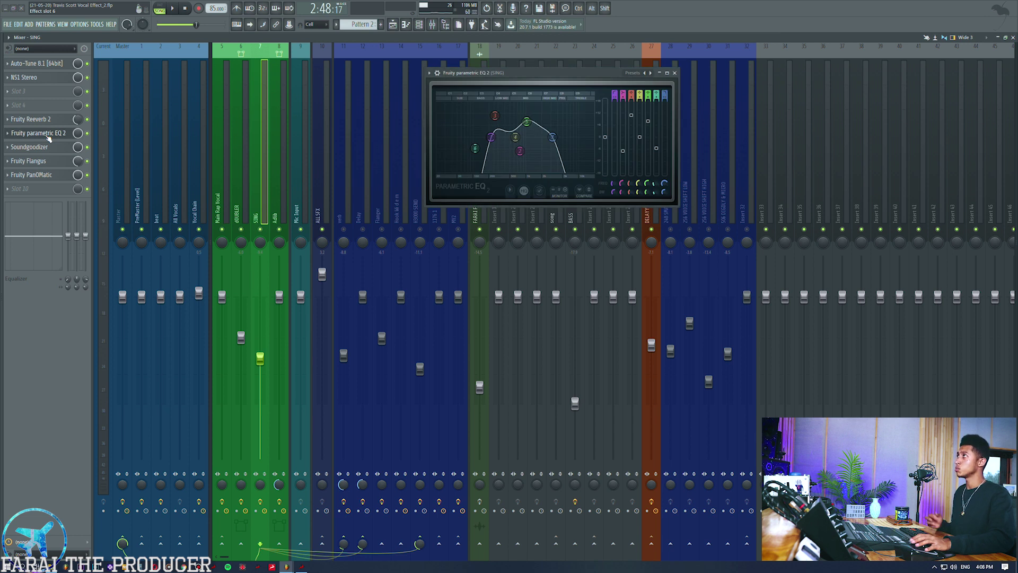
click(48, 137)
click(48, 149)
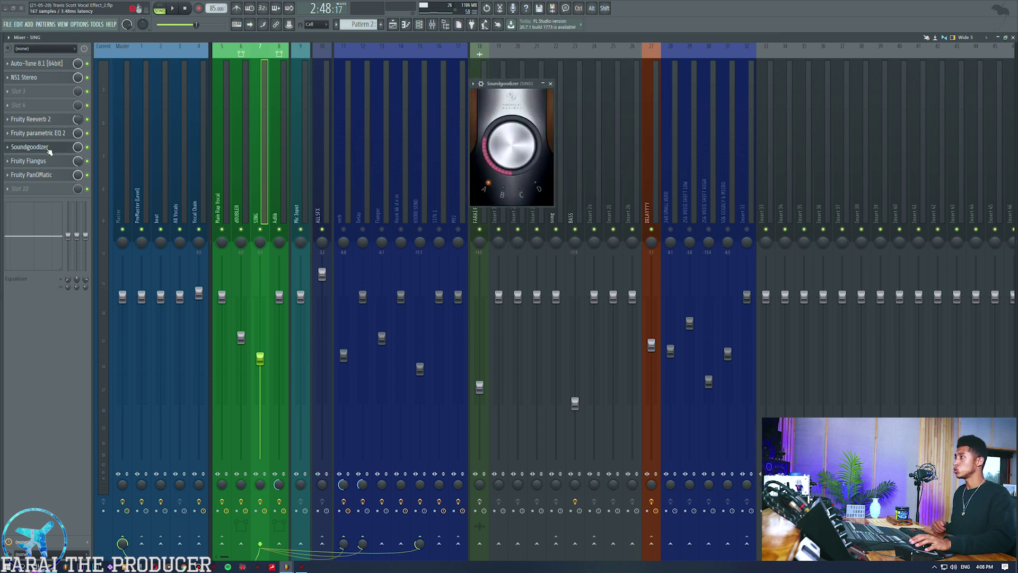
click(48, 151)
click(52, 161)
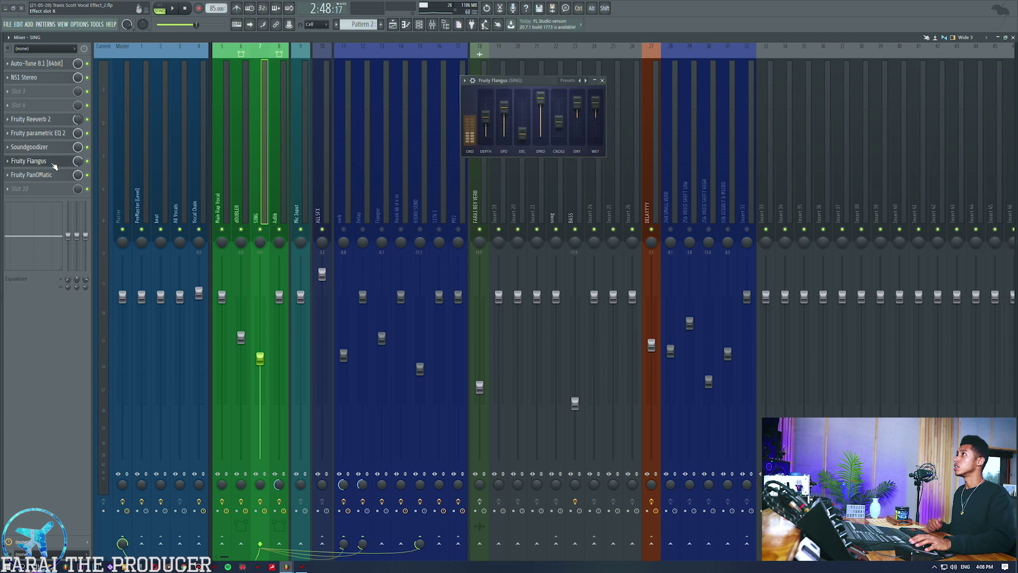
click(54, 165)
click(56, 175)
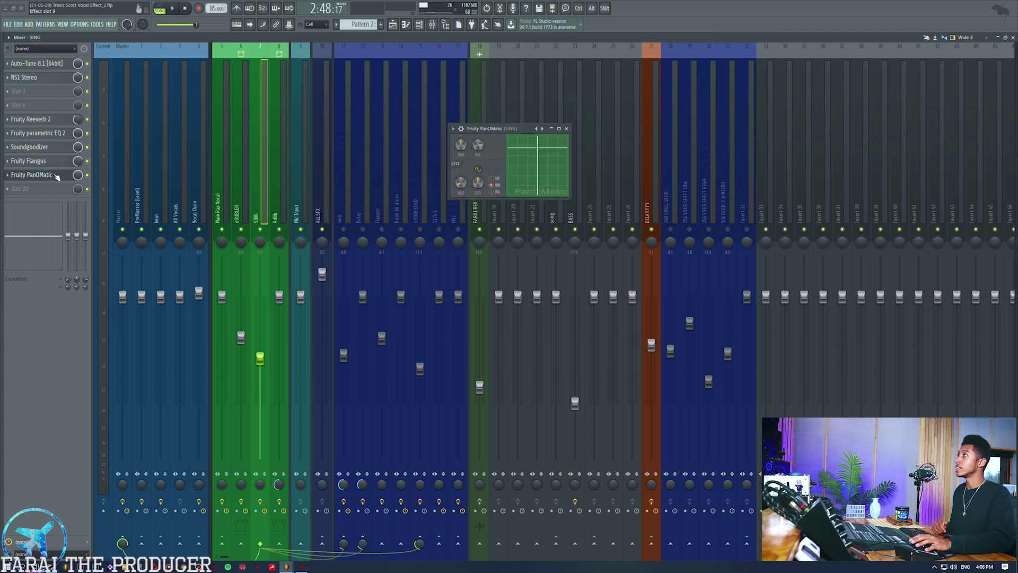
- Close Fruity PanOMatic and examine the SING mixer track's Fruity Reeverb 2 settings, moving its window clear
click(56, 176)
click(49, 122)
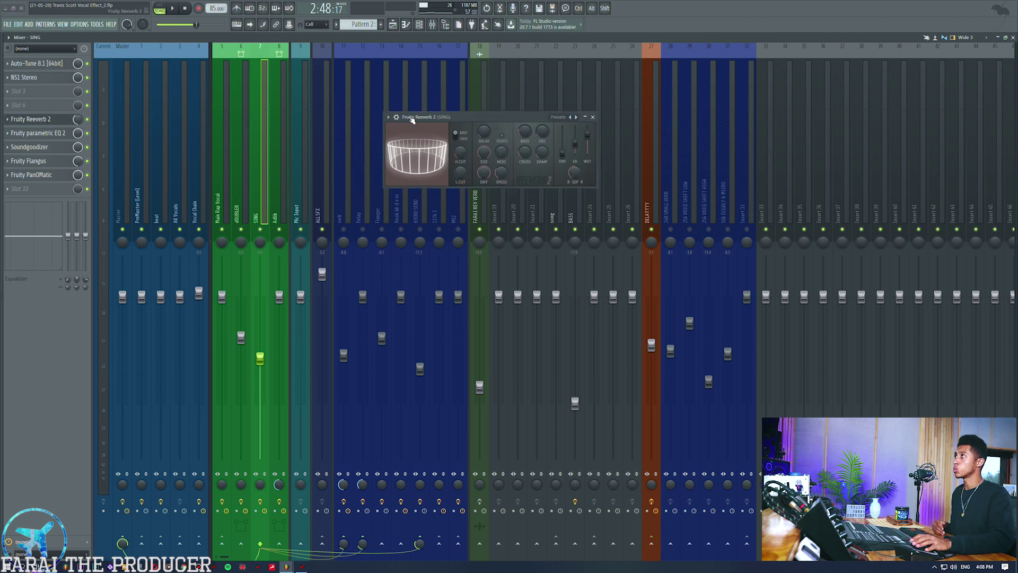
drag(450, 114, 482, 116)
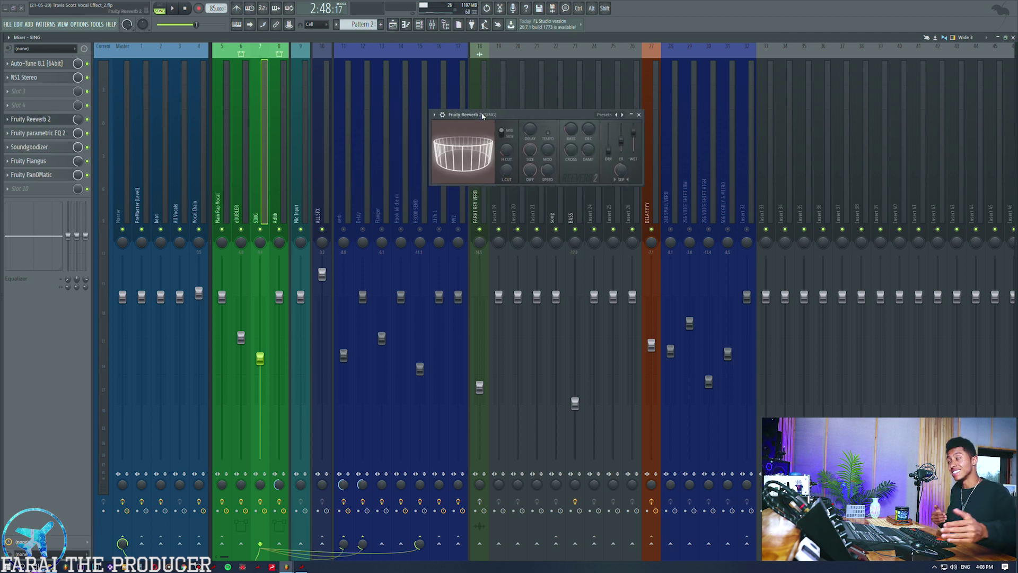
- Activate the Doubler playlist track alongside Sing and play both from about 2:57 while watching the mixer levels
click(392, 25)
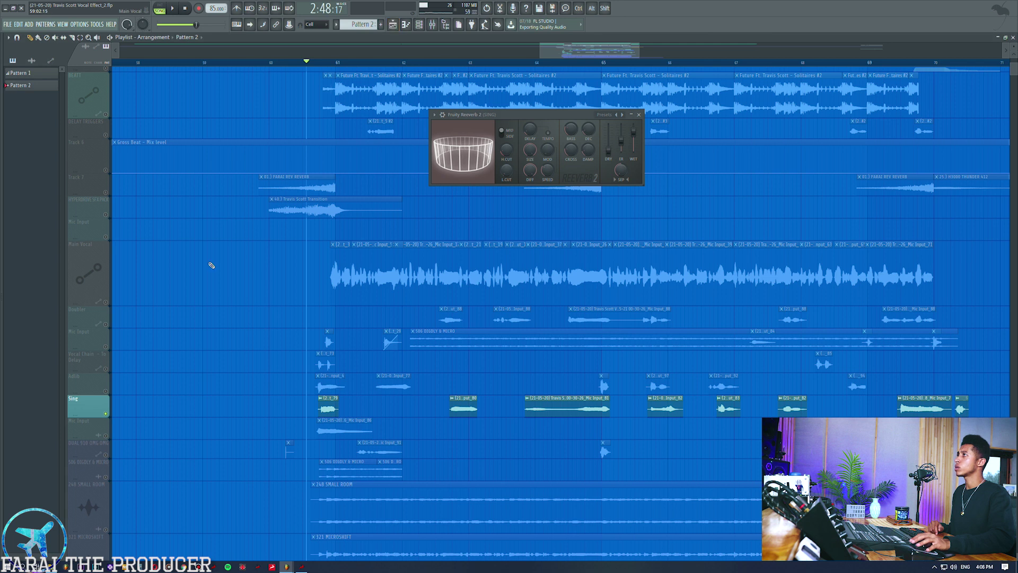
click(89, 317)
click(523, 62)
key(space)
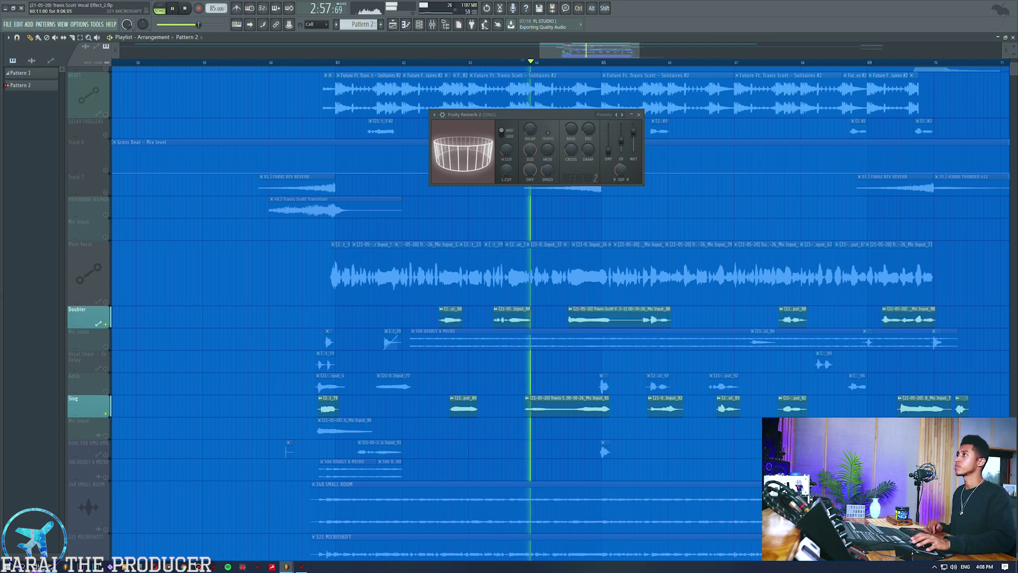
click(432, 24)
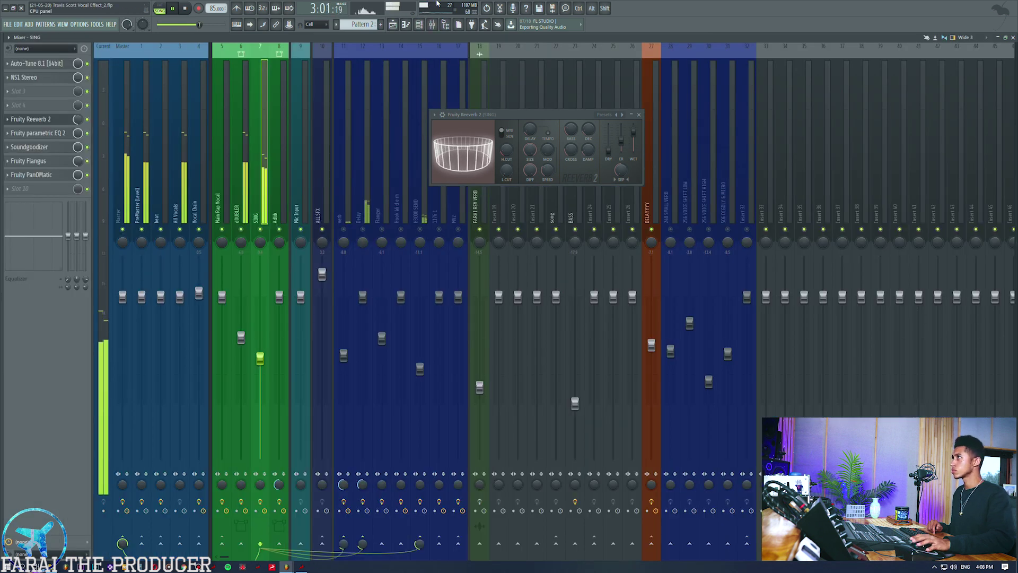
click(393, 25)
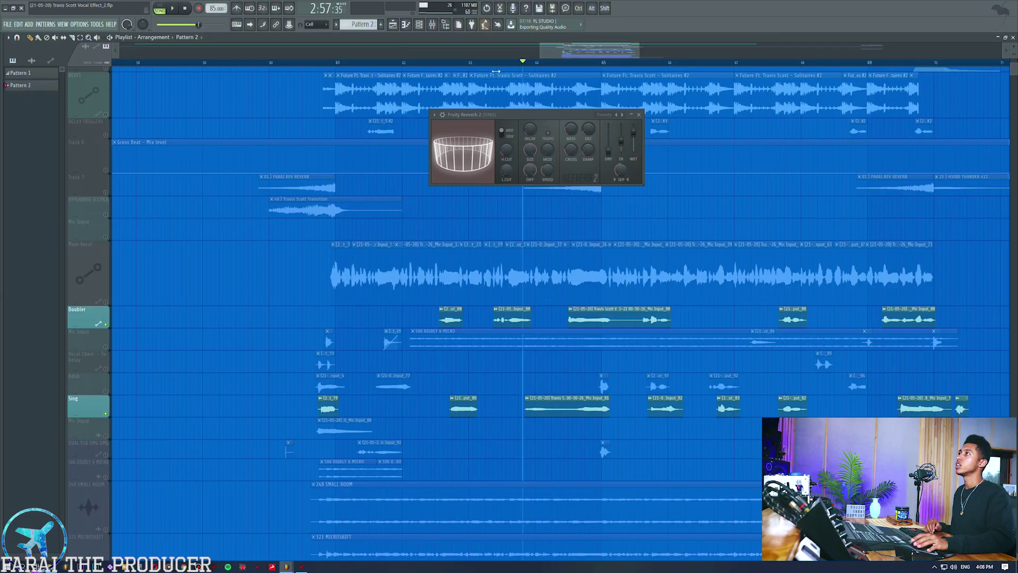
- Return to the SING mixer track's effect chain and briefly check its Auto-Tune 8.1 plugin
key(F9)
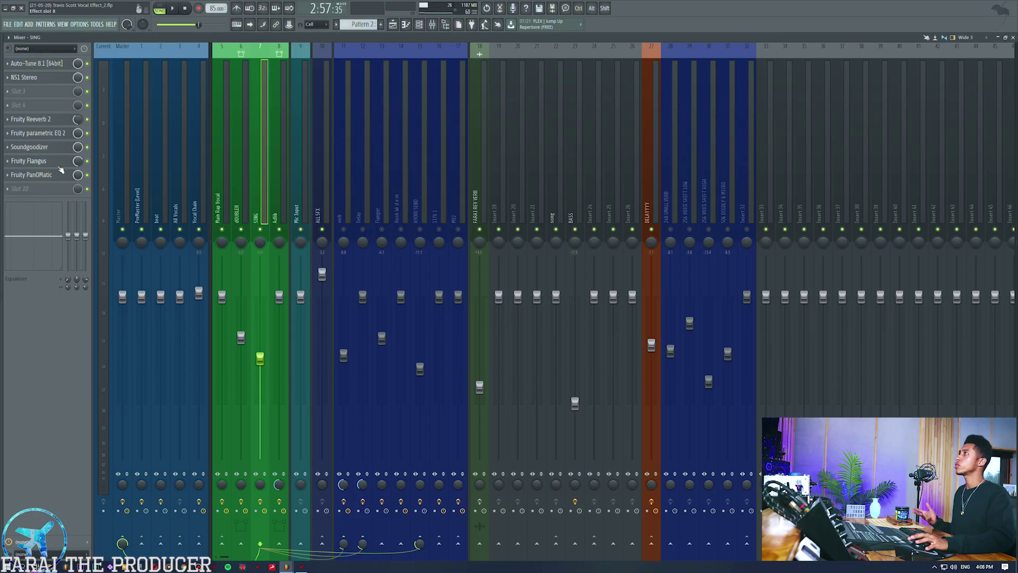
click(54, 65)
click(54, 65)
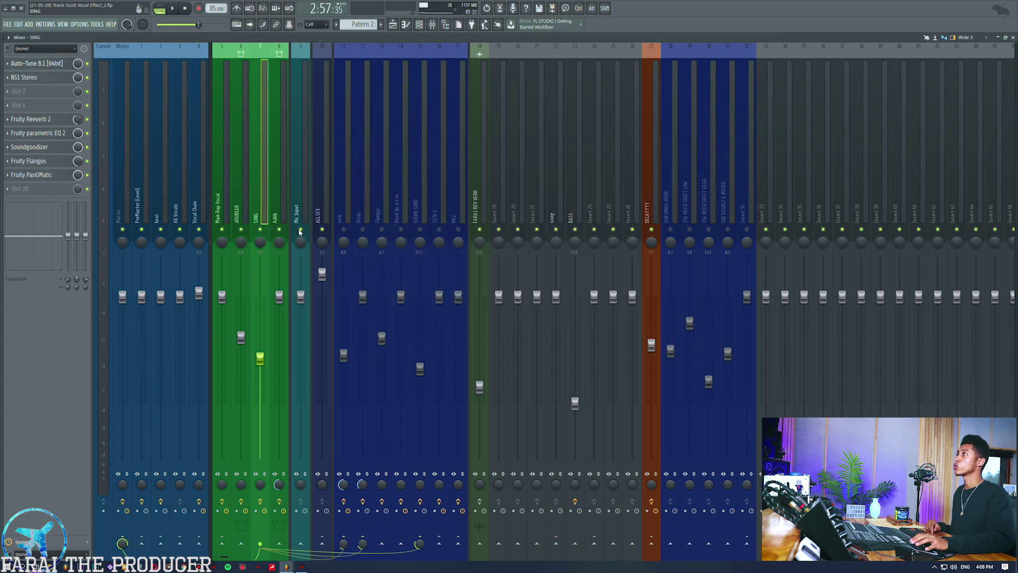
- Solo the Adlib playlist track, play it from about 2:48, and check the levels with the Adlib mixer track selected
click(393, 24)
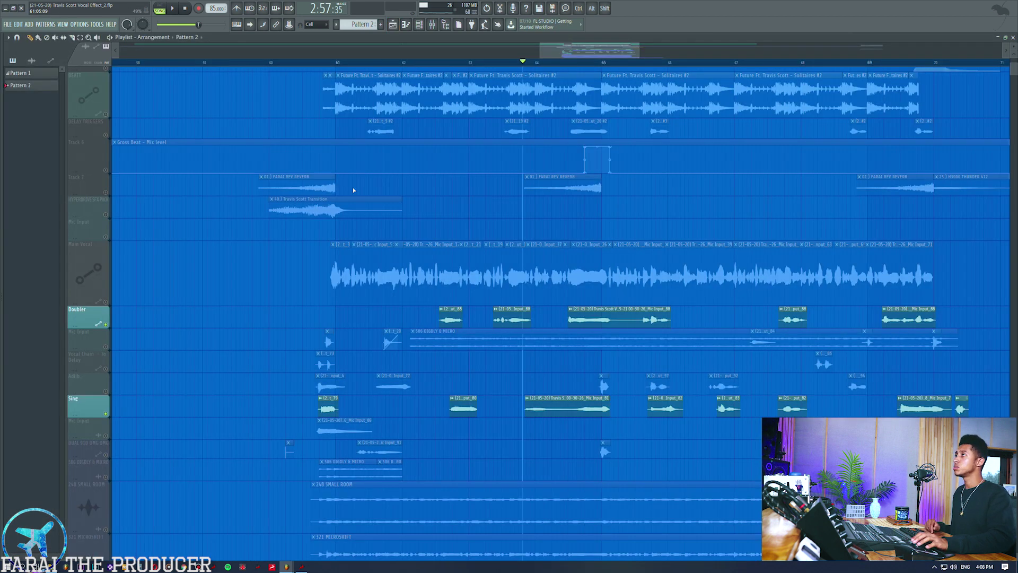
right_click(106, 391)
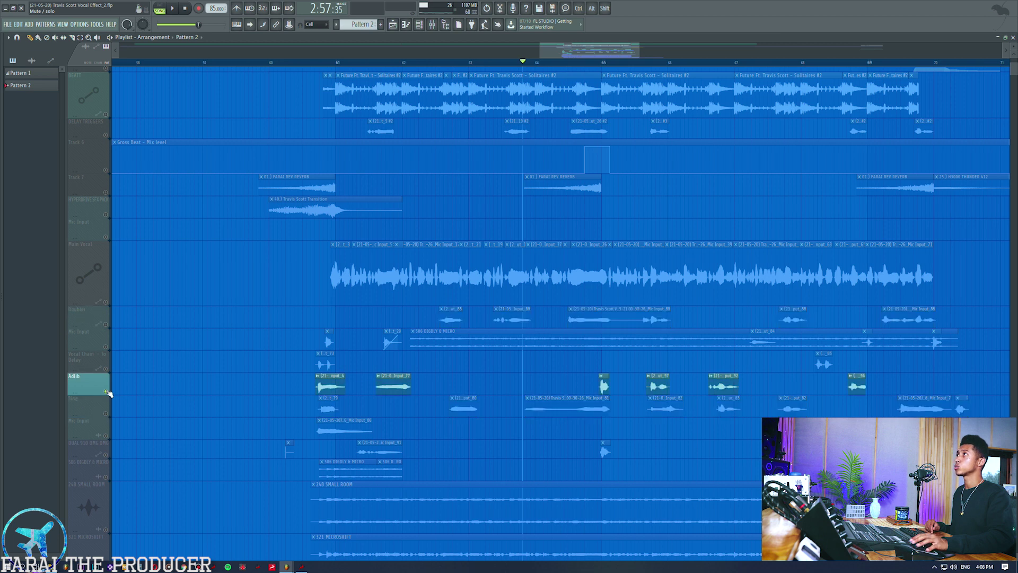
click(307, 64)
key(space)
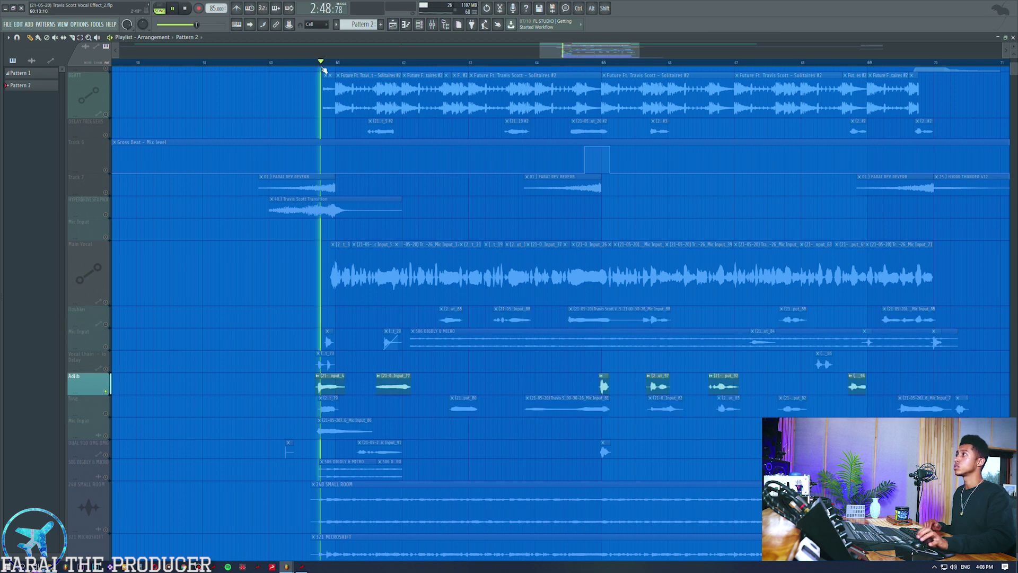
click(432, 24)
click(279, 159)
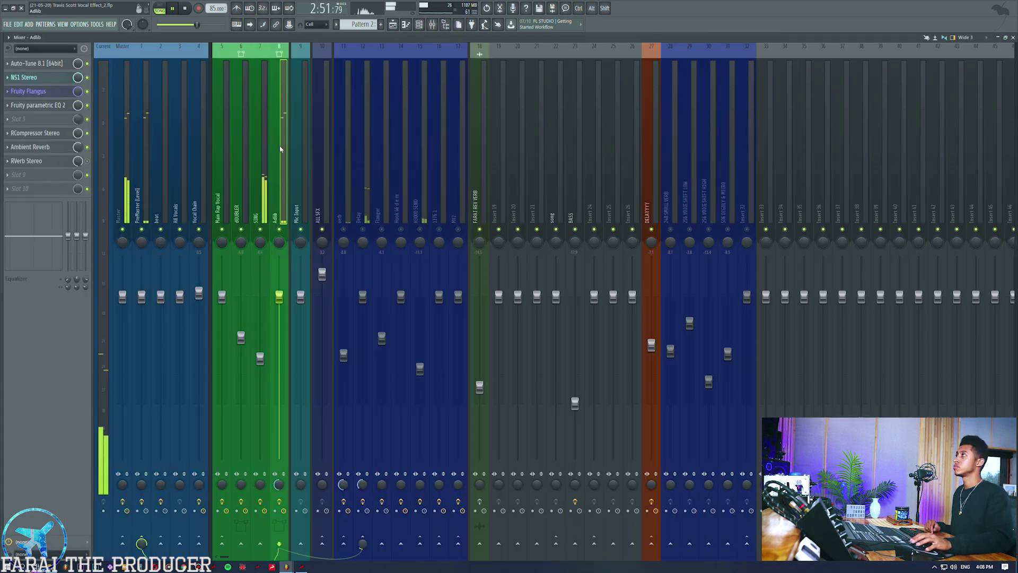
click(394, 24)
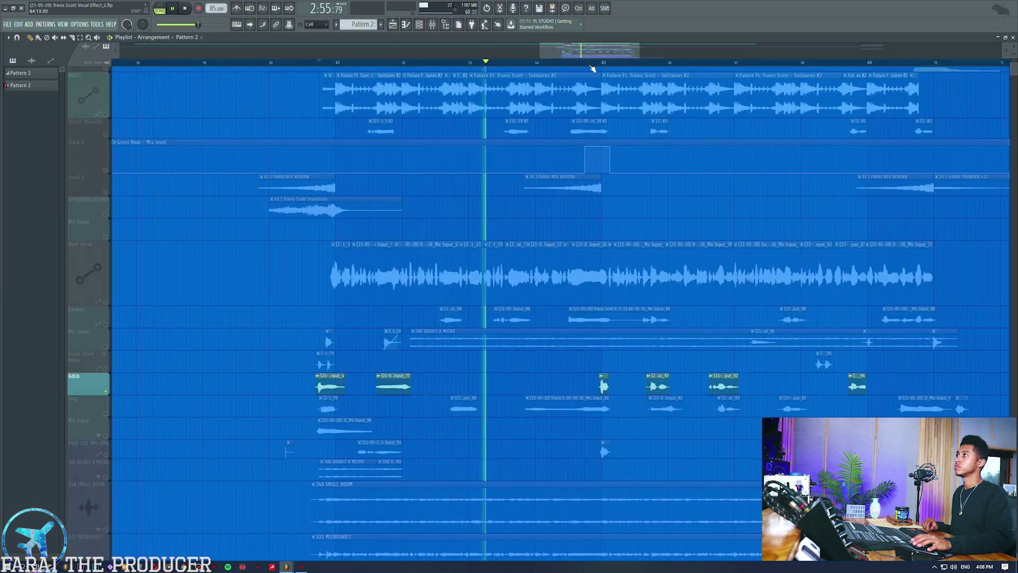
- Move the second Adlib clip down onto the Sing playlist track and check the mixer levels during playback
click(395, 375)
drag(395, 375, 395, 397)
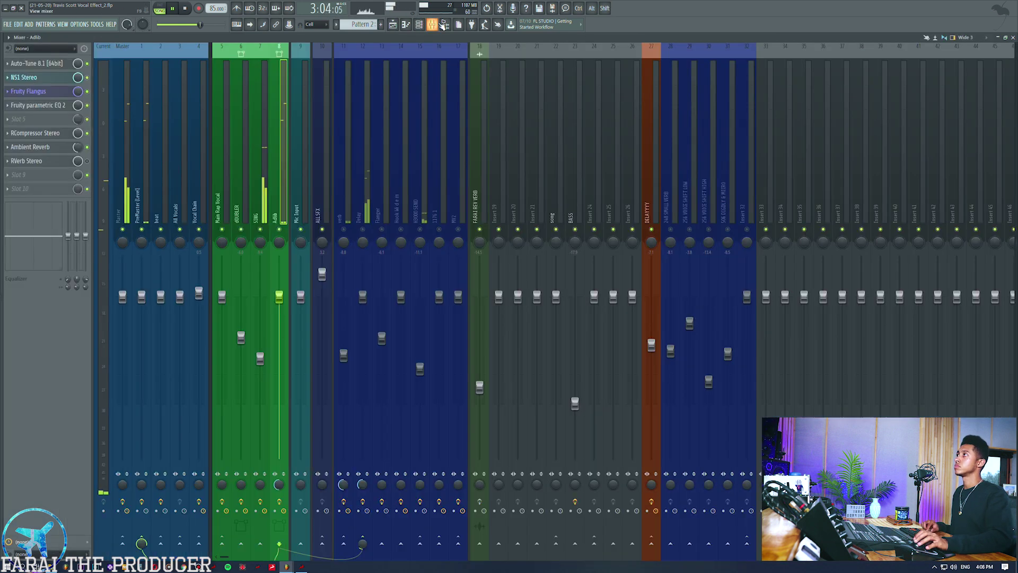
click(432, 24)
click(394, 25)
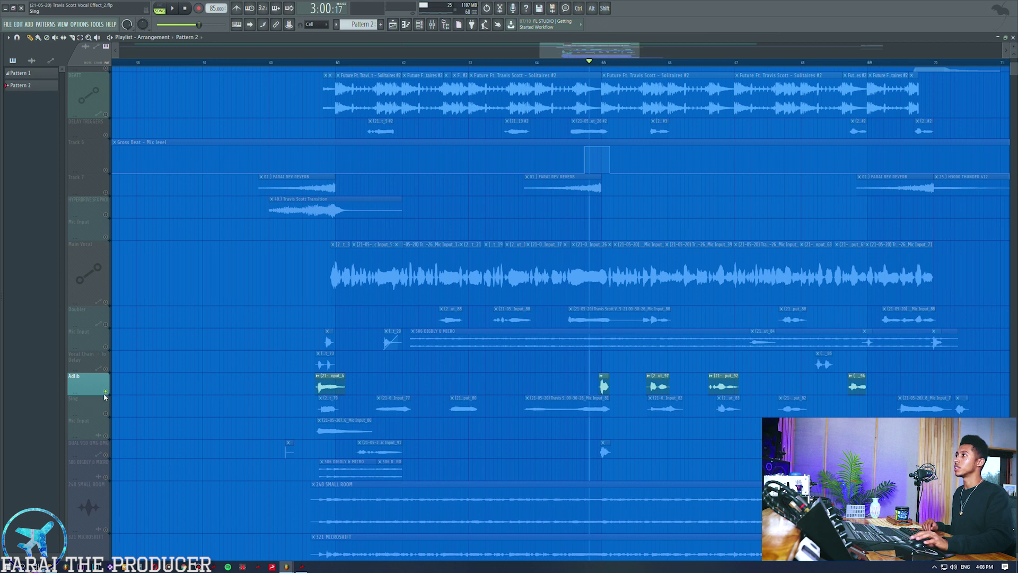
- Reset the song position to about 2:48 and compare the effect chains of the DOUBLER, SING and Adlib mixer tracks
click(320, 63)
click(433, 24)
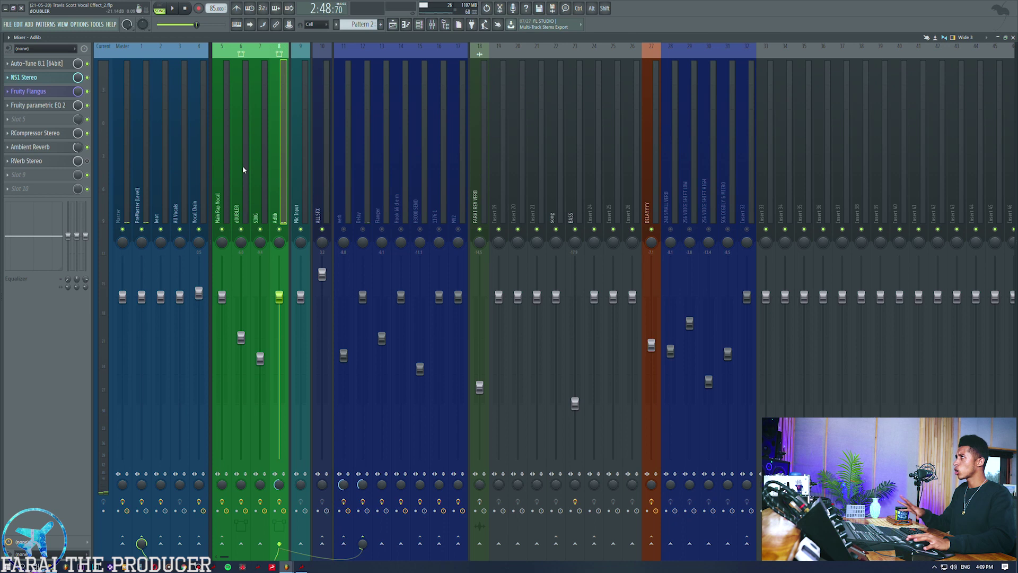
click(242, 169)
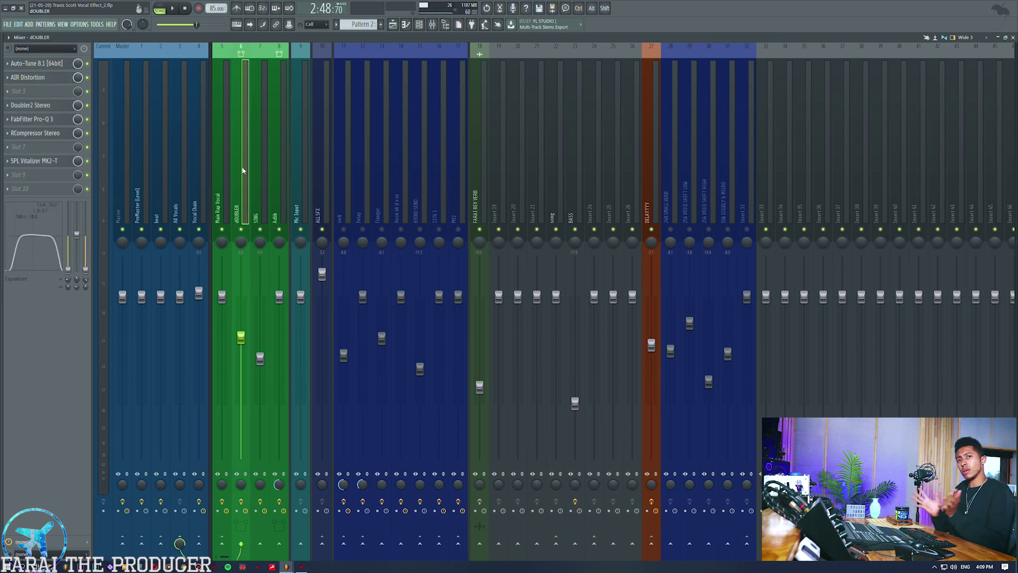
click(256, 173)
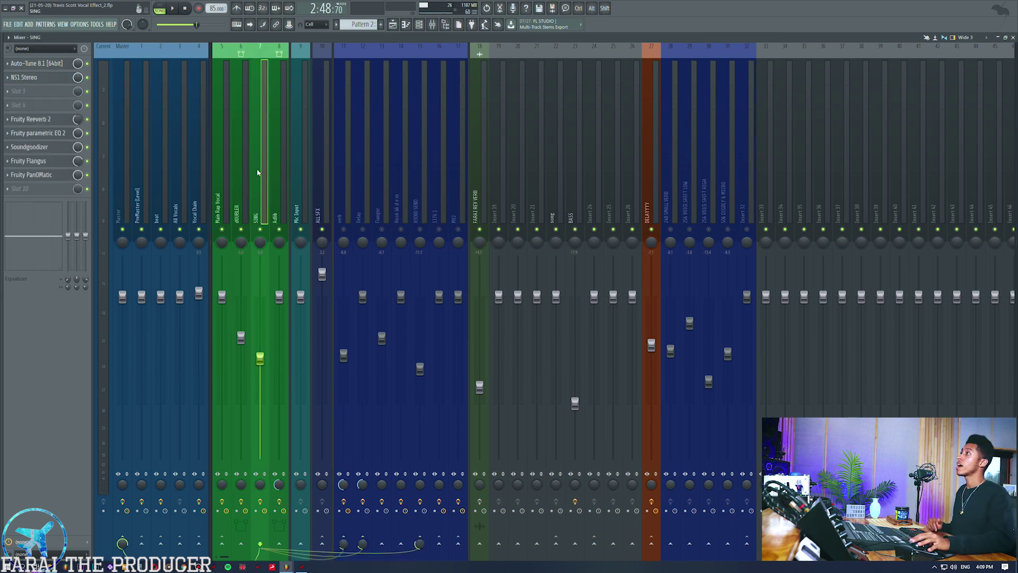
click(277, 175)
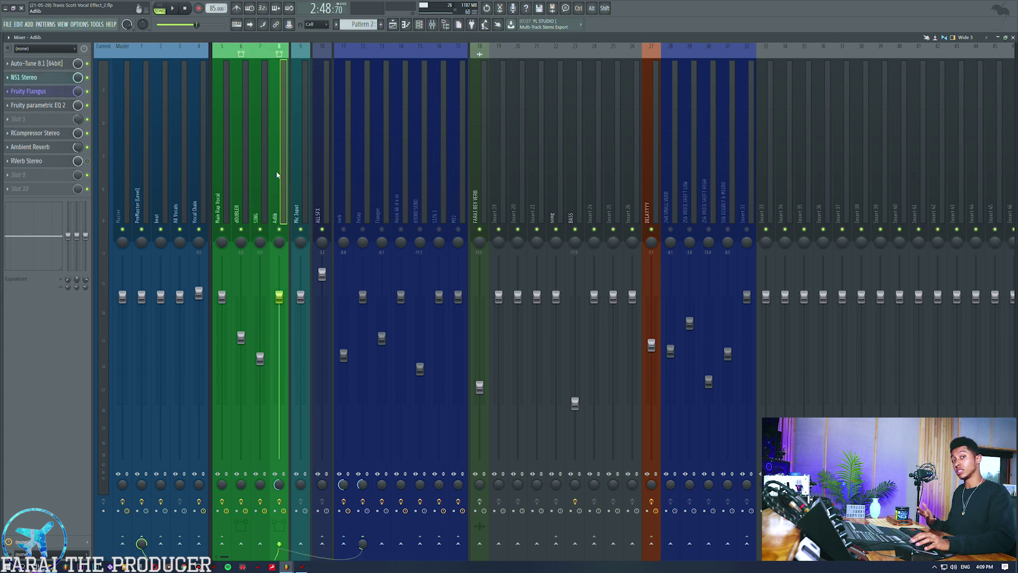
- Activate the Main Vocal playlist track alongside Adlib and play both from about 3:00
click(394, 25)
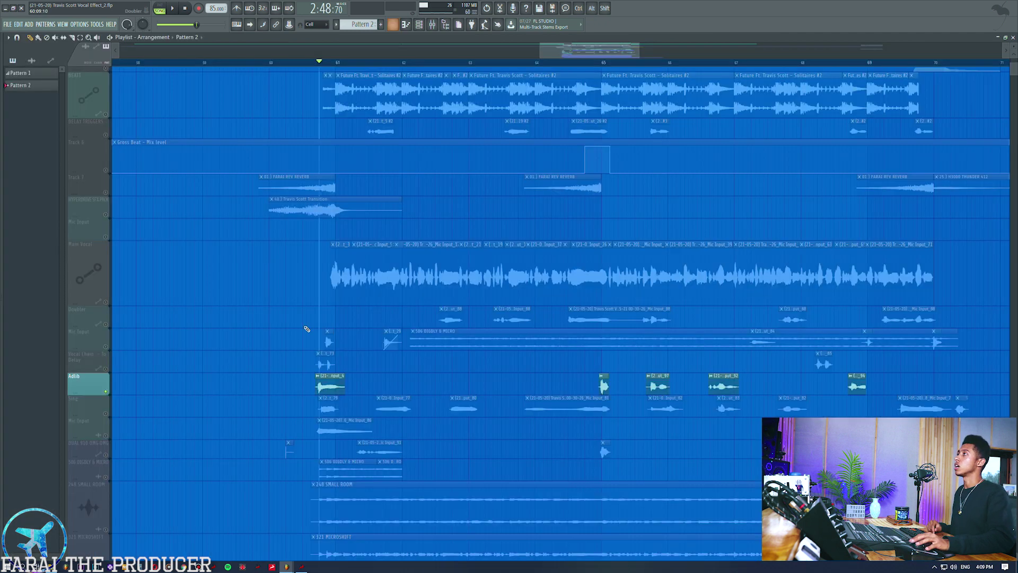
click(106, 305)
click(307, 63)
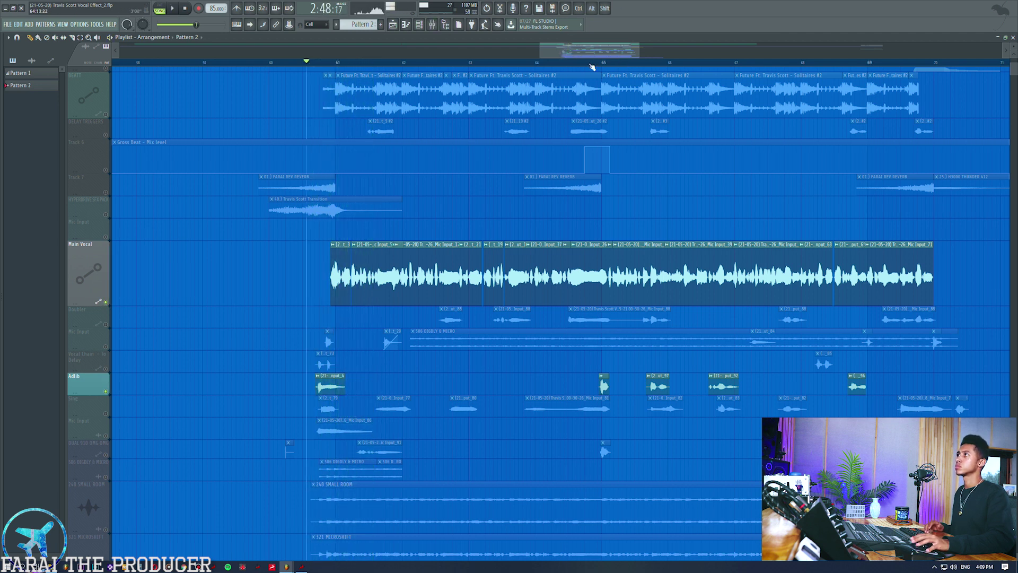
click(589, 63)
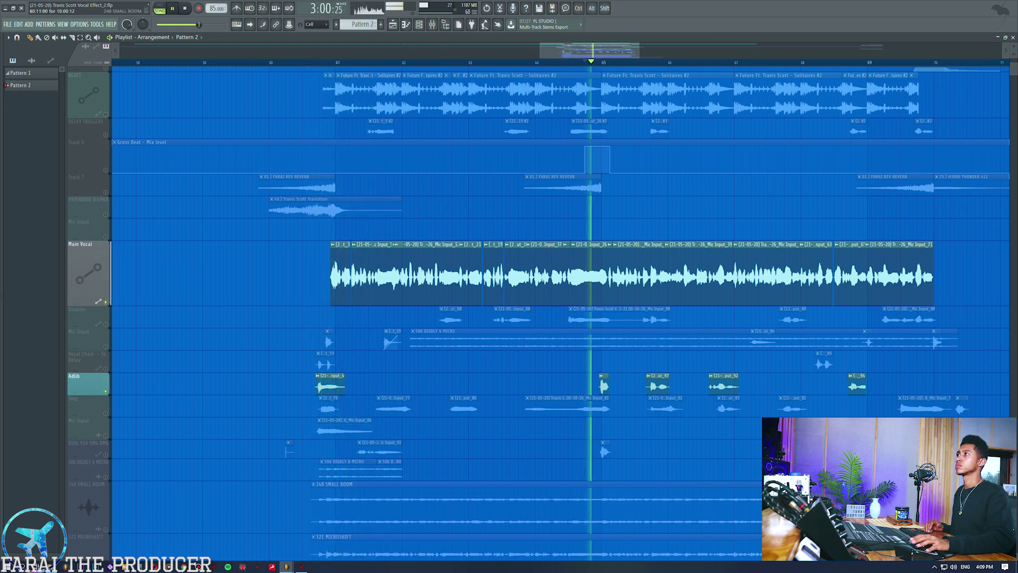
- Watch the mixer levels while the main vocal and adlibs play, and replay the passage from 3:00
click(432, 25)
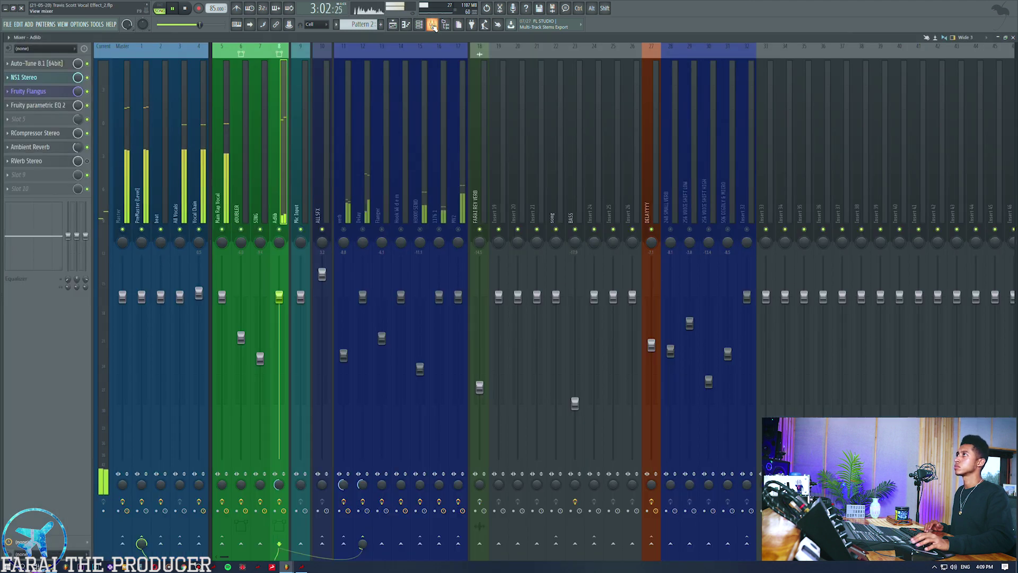
click(393, 26)
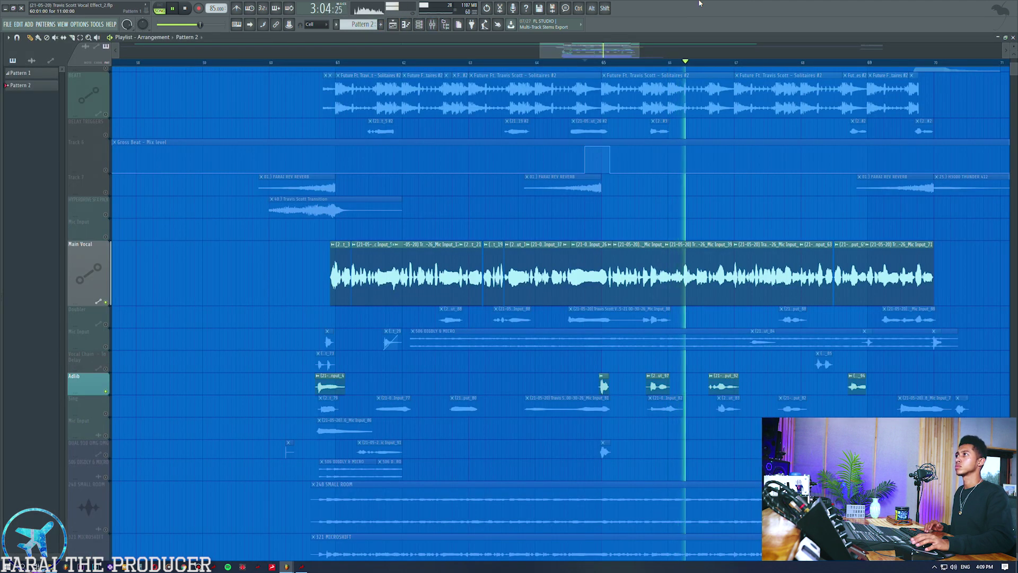
click(433, 25)
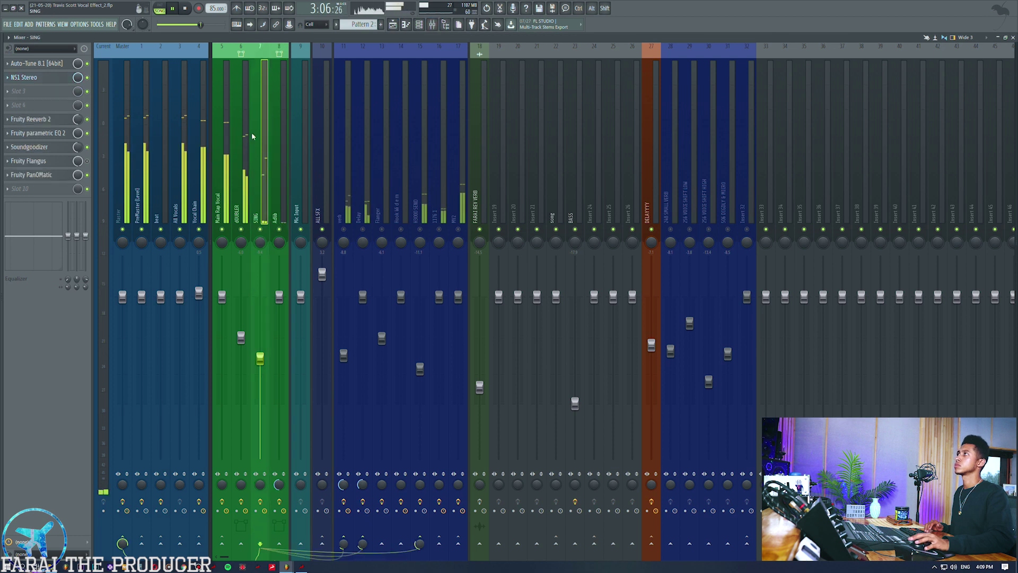
click(394, 24)
key(space)
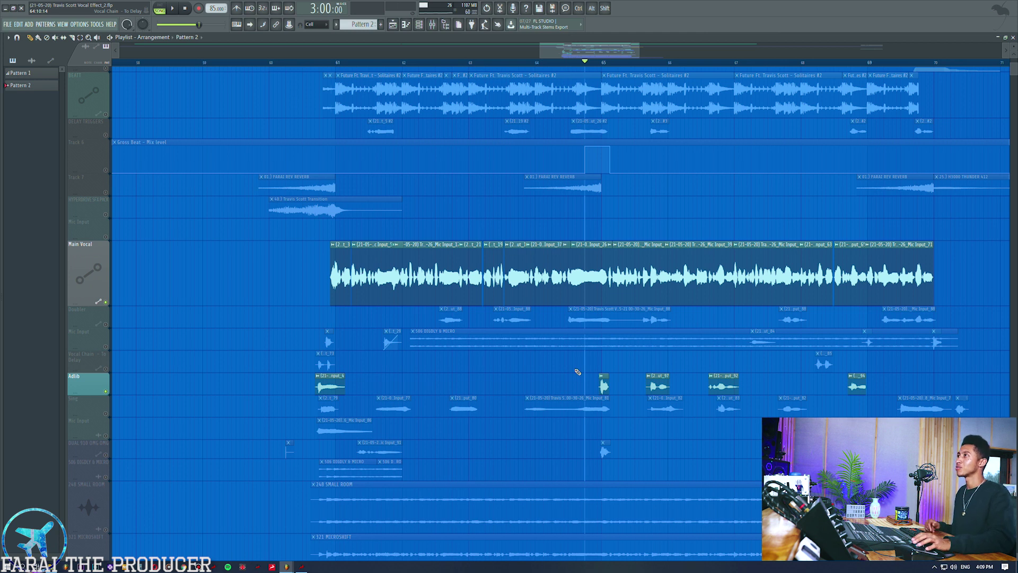
key(space)
key(space)
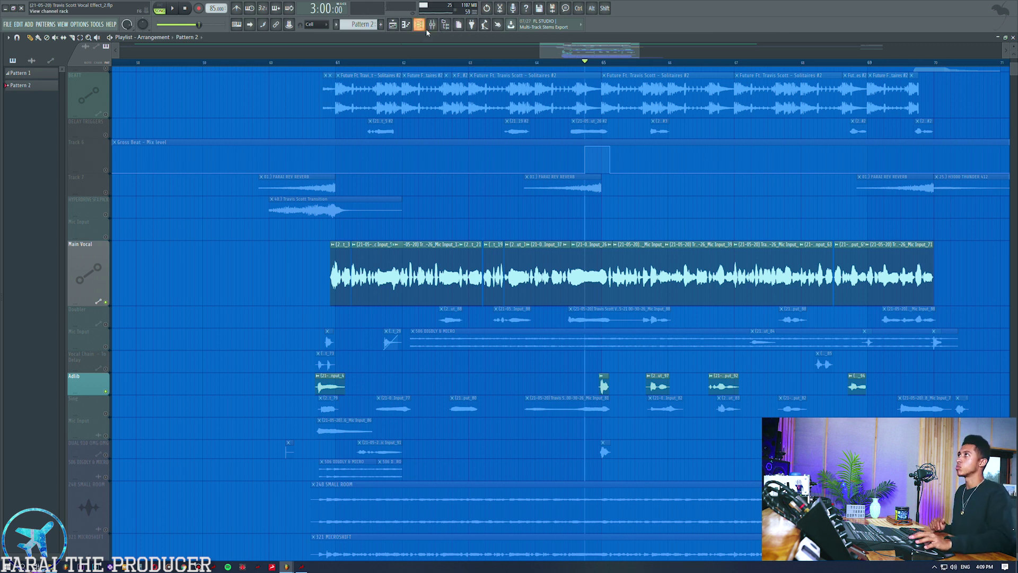
- Select the Adlib mixer track and review its Fruity Flangus and Fruity parametric EQ 2 settings
click(434, 26)
click(274, 171)
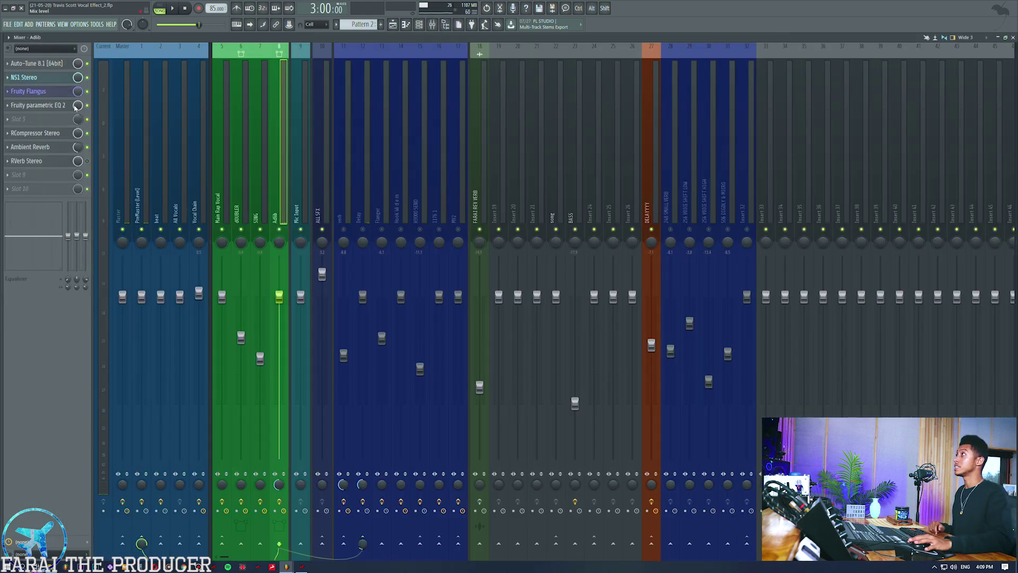
click(43, 93)
click(43, 93)
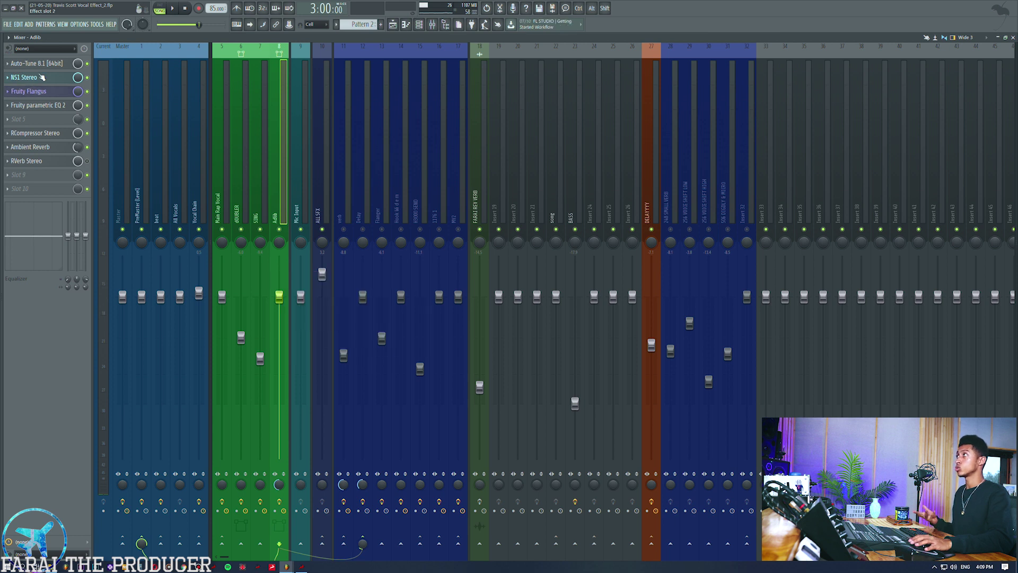
click(46, 105)
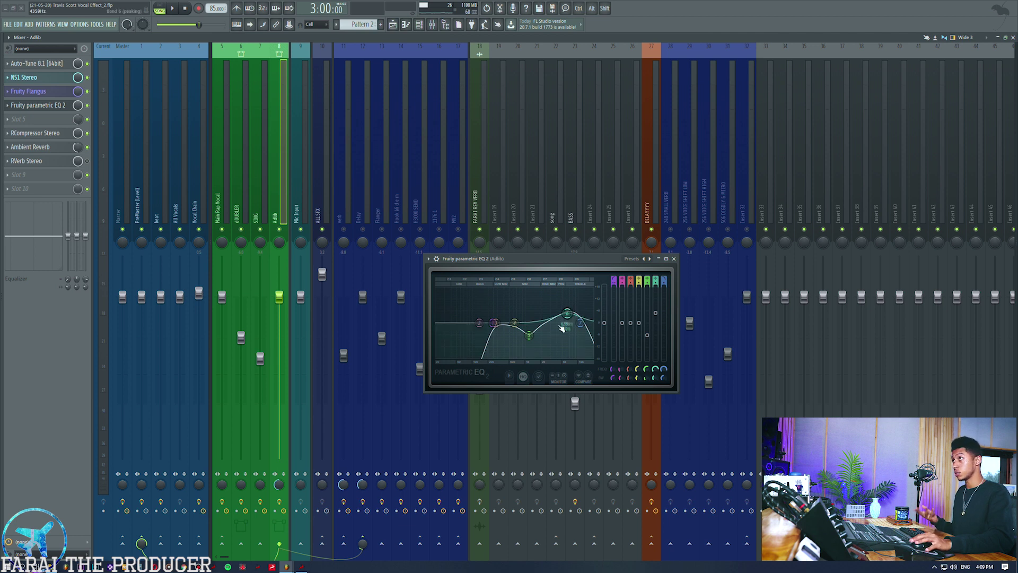
- Play the vocals repeatedly from 3:00 to audition the Adlib track's Fruity parametric EQ 2
key(space)
key(space)
click(88, 105)
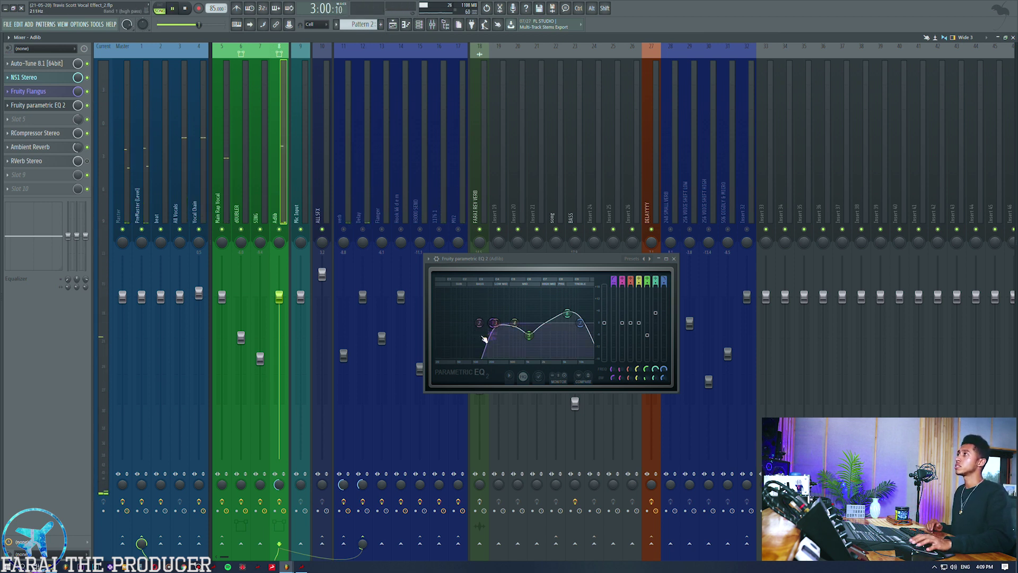
key(space)
key(space)
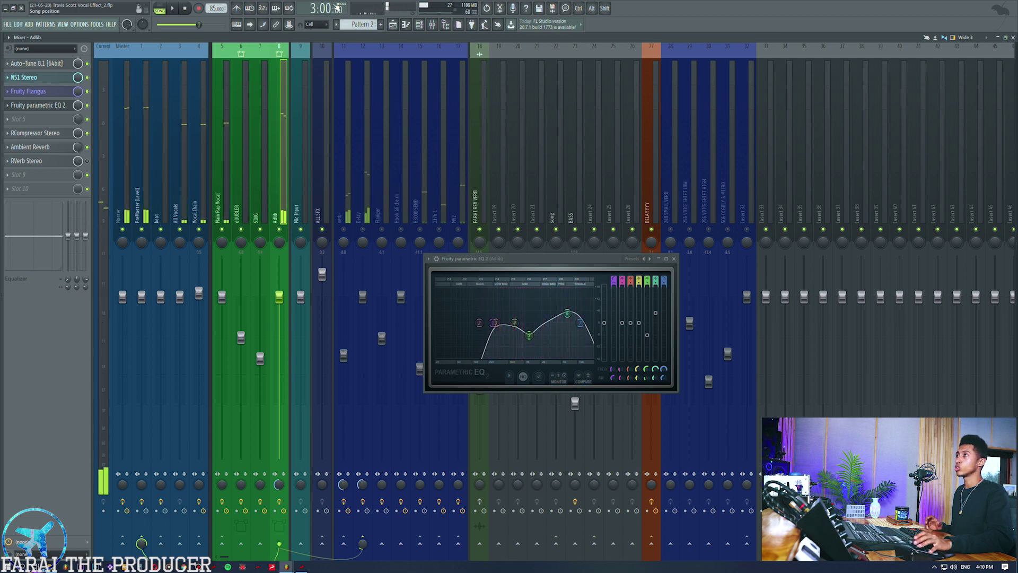
- Try a lower high-cut frequency in the Adlib Fruity parametric EQ 2, listen to it from 3:00, and undo the tweak
drag(580, 322, 533, 322)
key(space)
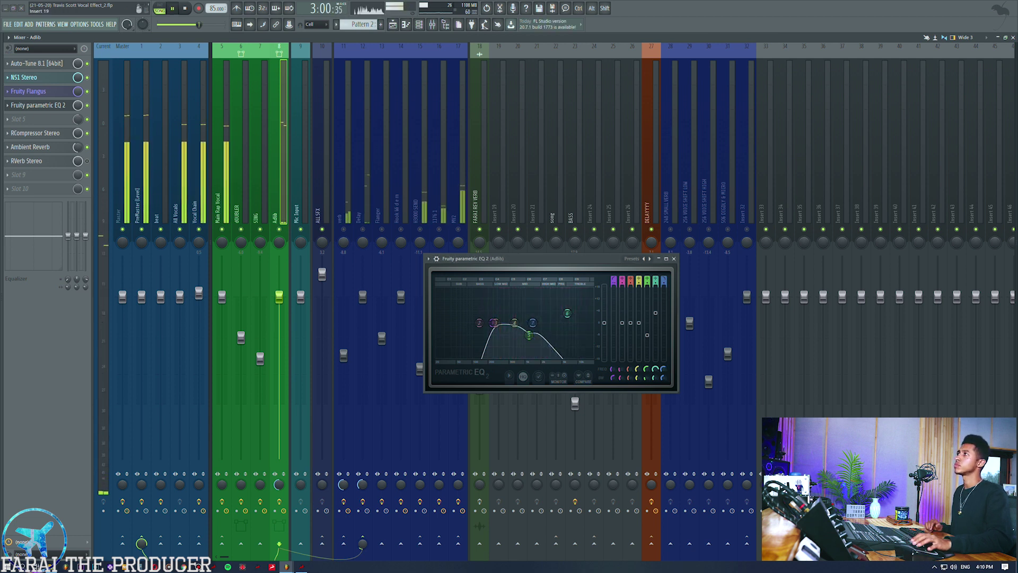
key(space)
key(ctrl+alt+z)
key(ctrl+alt+z)
key(ctrl+alt+z)
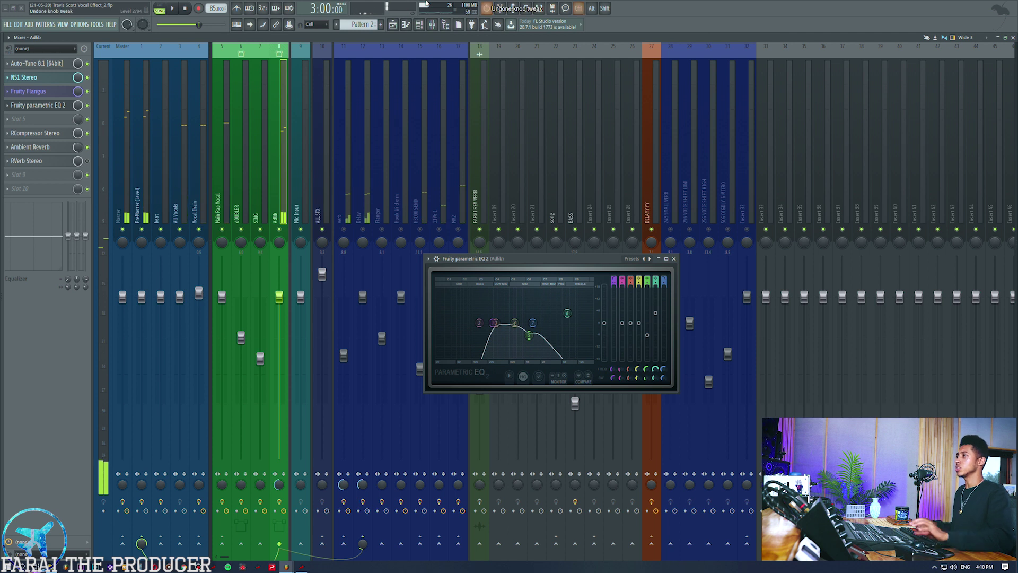
- Close the Adlib track's equalizer and review its RCompressor Stereo and Ambient Reverb settings
click(34, 105)
click(38, 133)
click(40, 139)
click(41, 147)
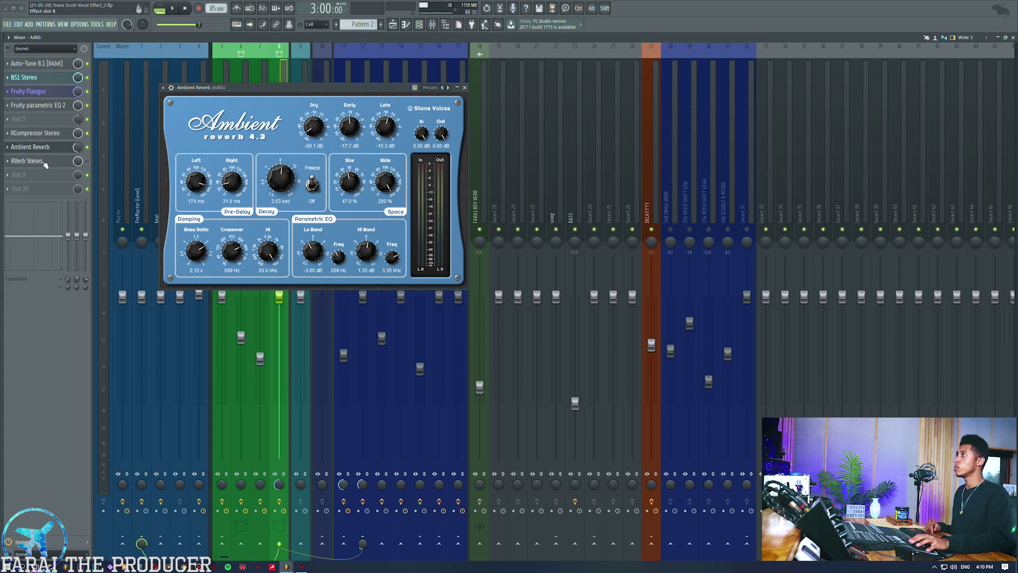
- Review the Adlib track's RVerb Stereo settings and close both reverb windows
click(45, 162)
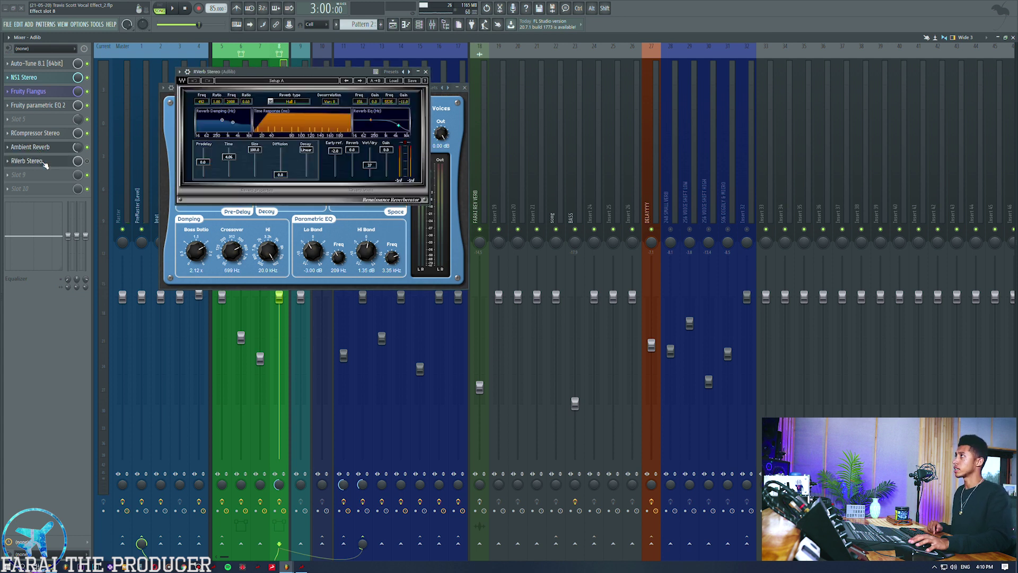
click(45, 163)
click(47, 150)
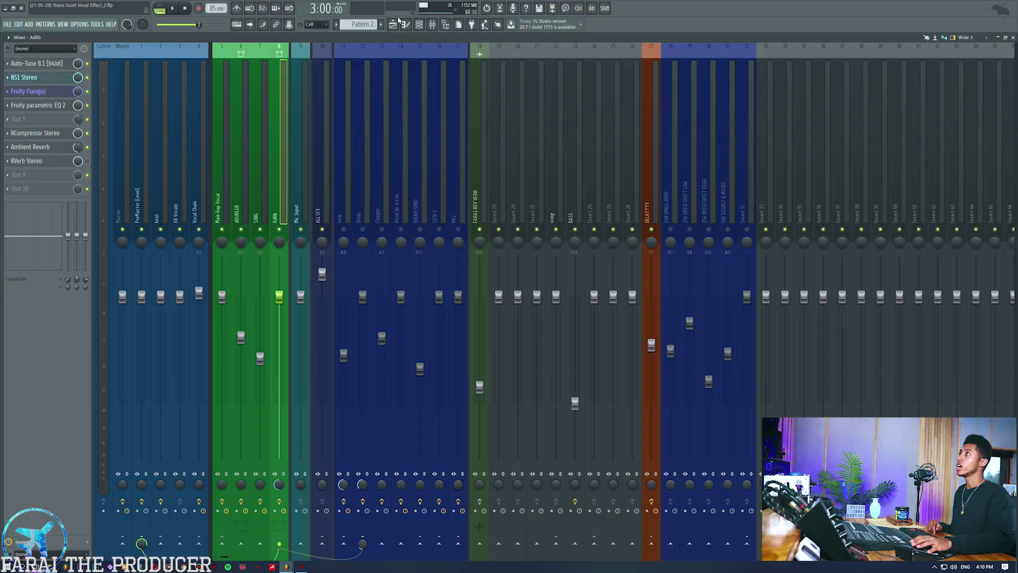
- Unmute the playlist vocal tracks from Main Vocal through Sing, plus the Mic Input and DUAL 910 OMG OMG tracks below them
click(395, 23)
drag(105, 324, 113, 417)
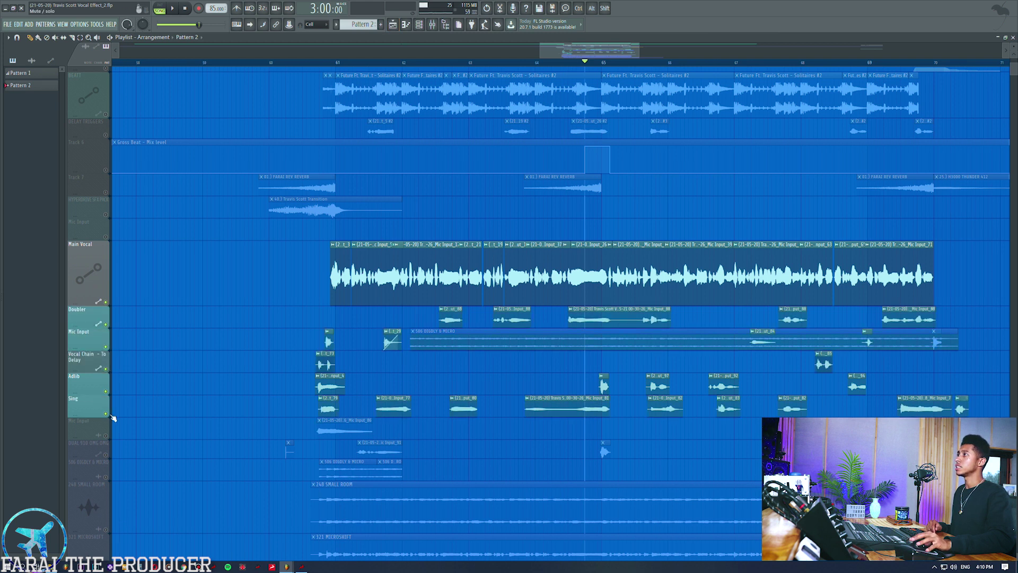
click(106, 435)
click(106, 455)
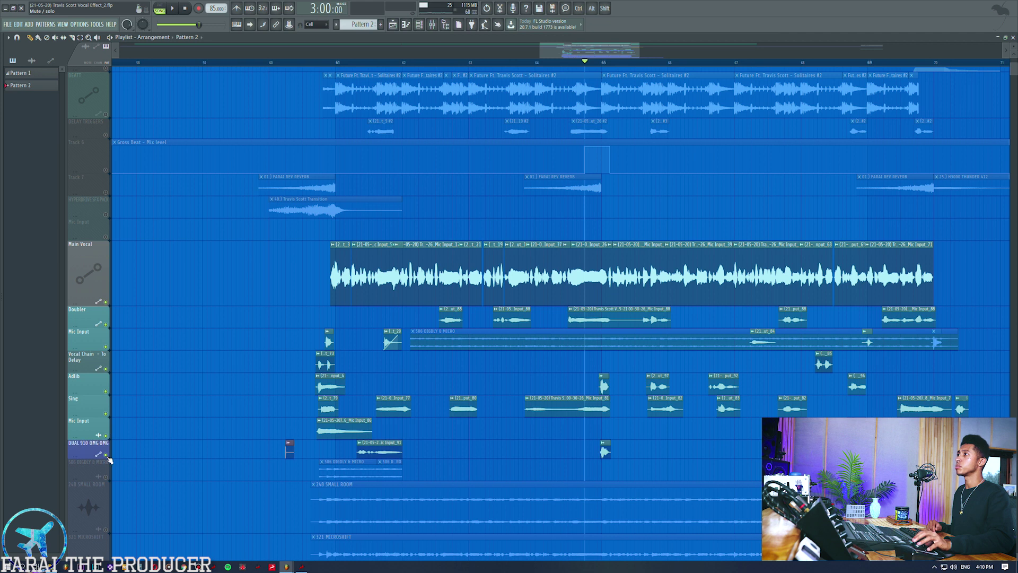
- Play the vocals from 2:48:35 and unmute the effect send mixer tracks from verb to MV2
click(314, 67)
key(space)
click(442, 23)
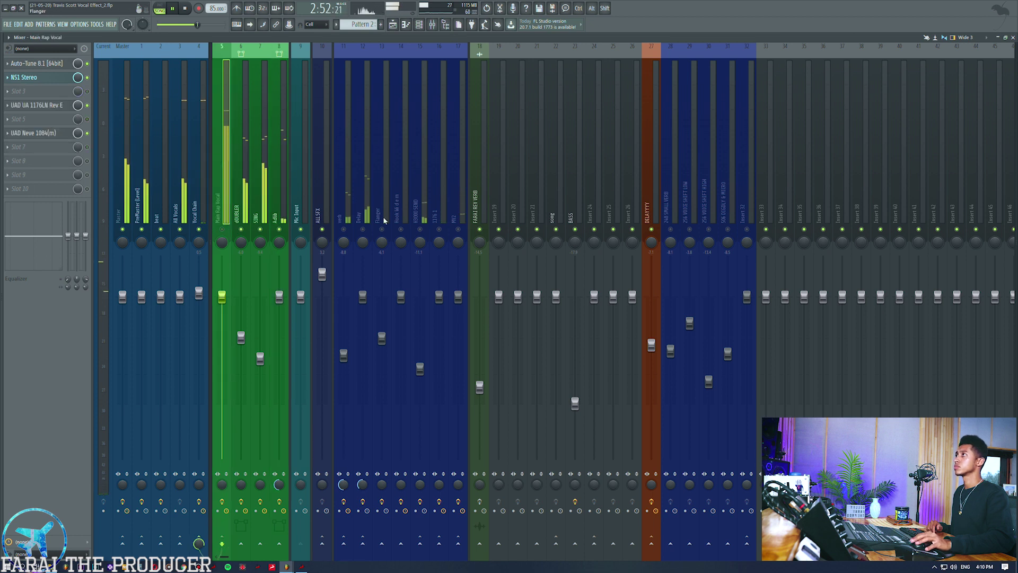
click(342, 201)
key(space)
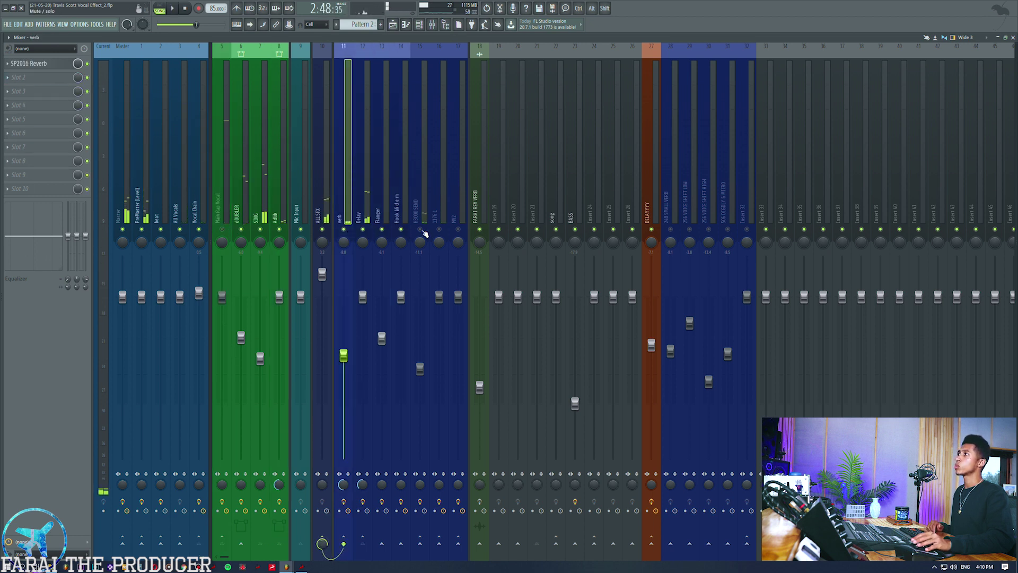
click(461, 136)
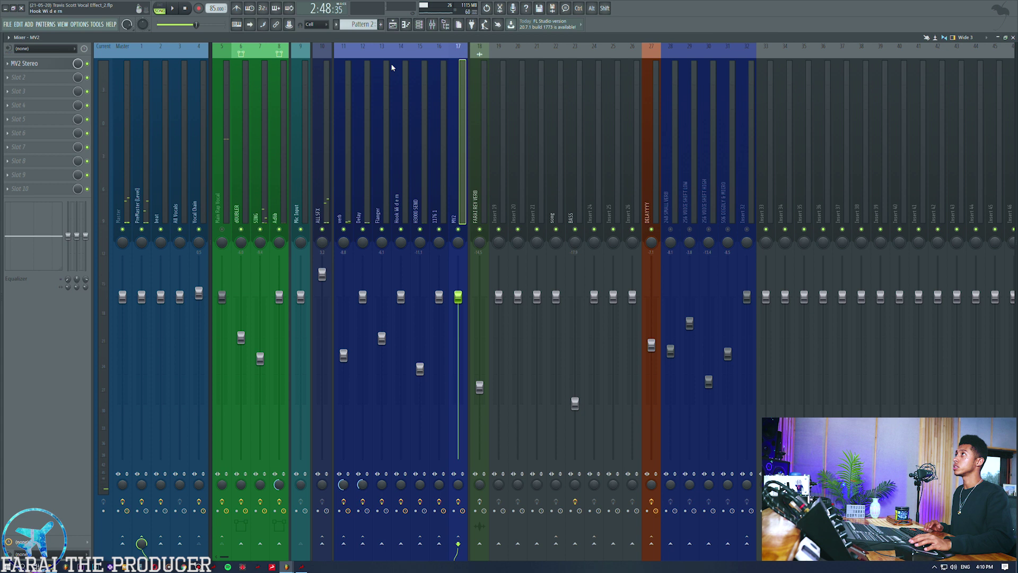
- Play the combined vocal layers with the effect sends active and watch the SING mixer track's levels and routing
click(394, 23)
key(space)
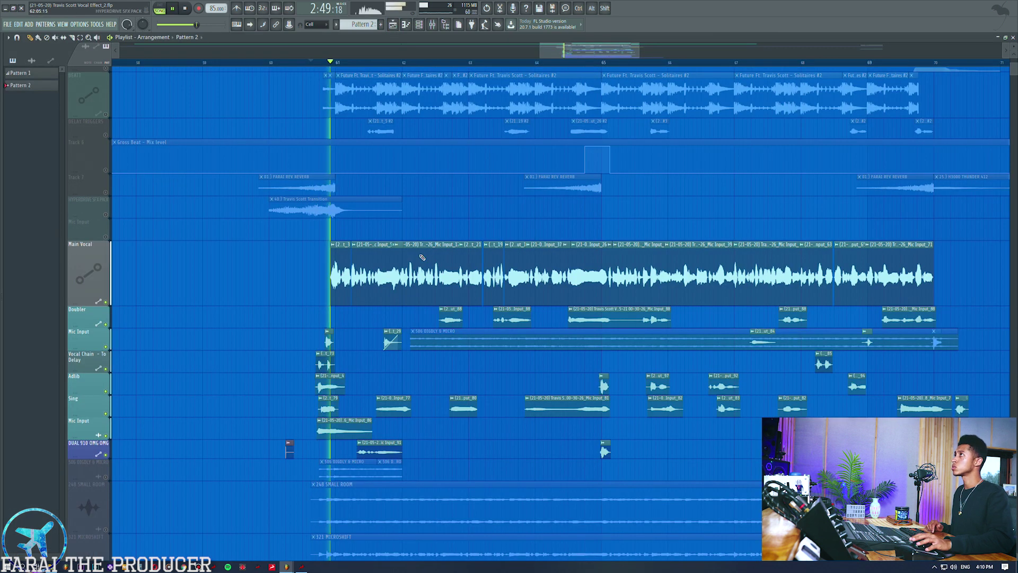
click(432, 25)
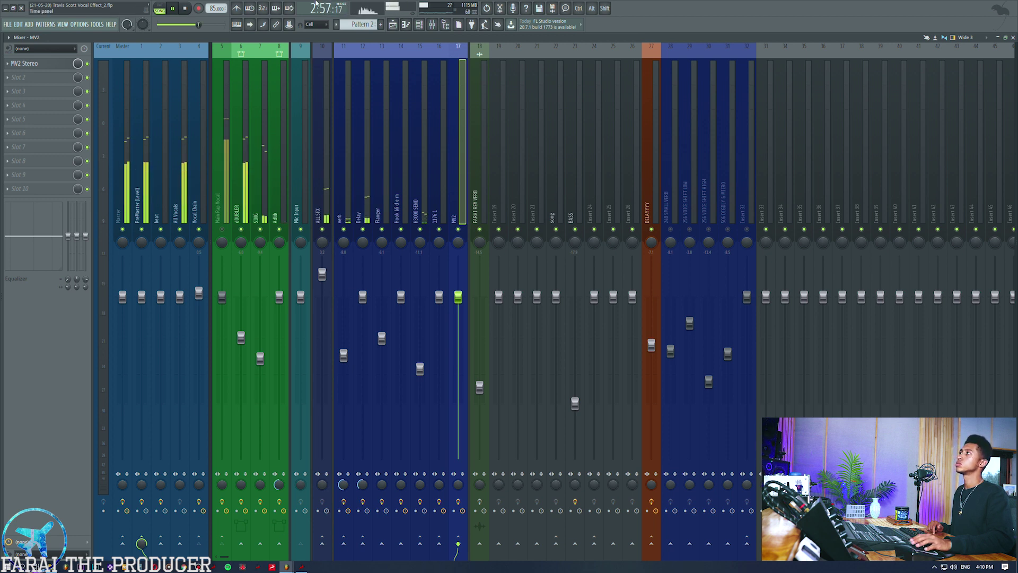
click(265, 184)
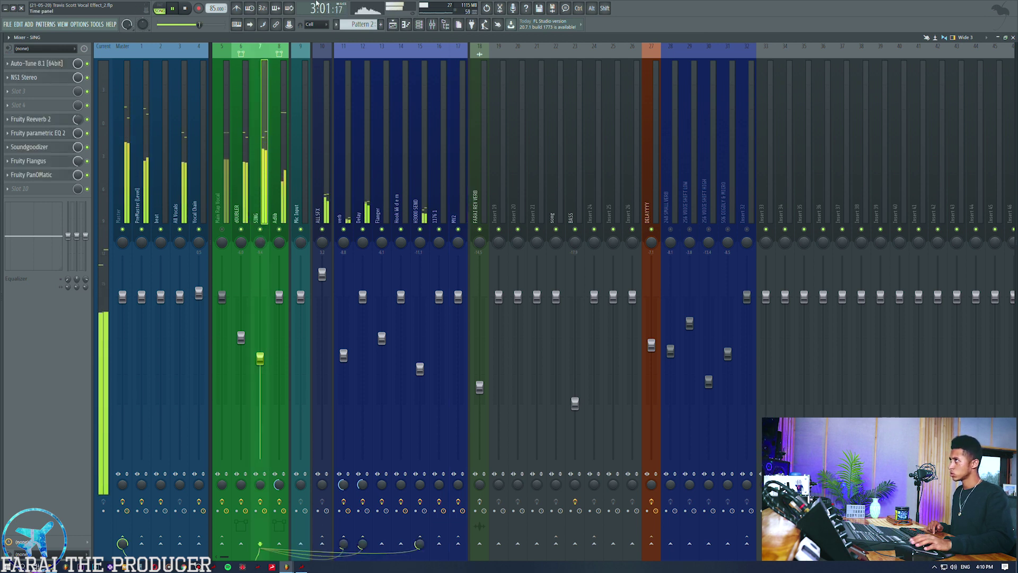
key(space)
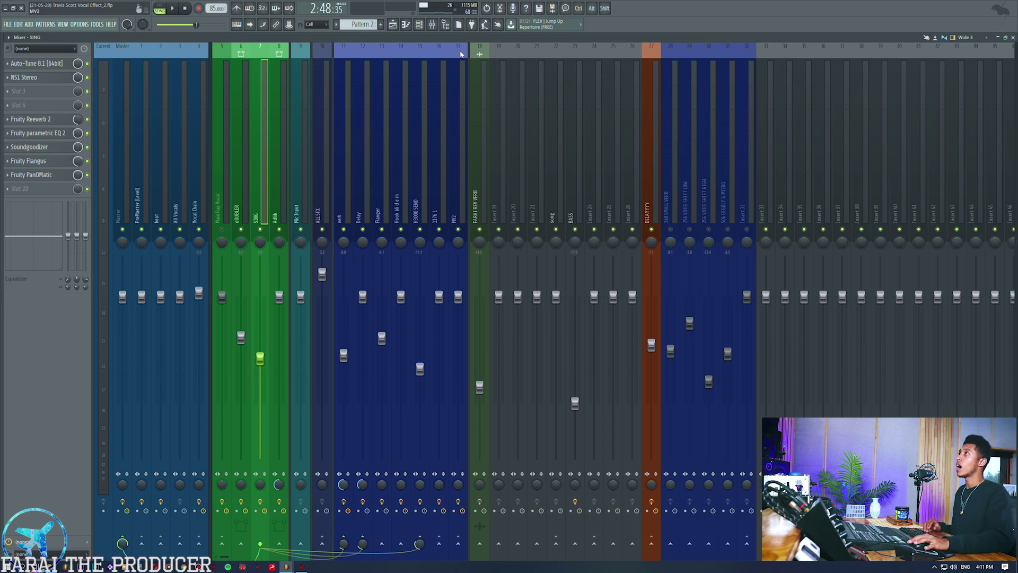
- Solo the Sing playlist track, play it, and inspect the Delay and SING mixer tracks
click(393, 24)
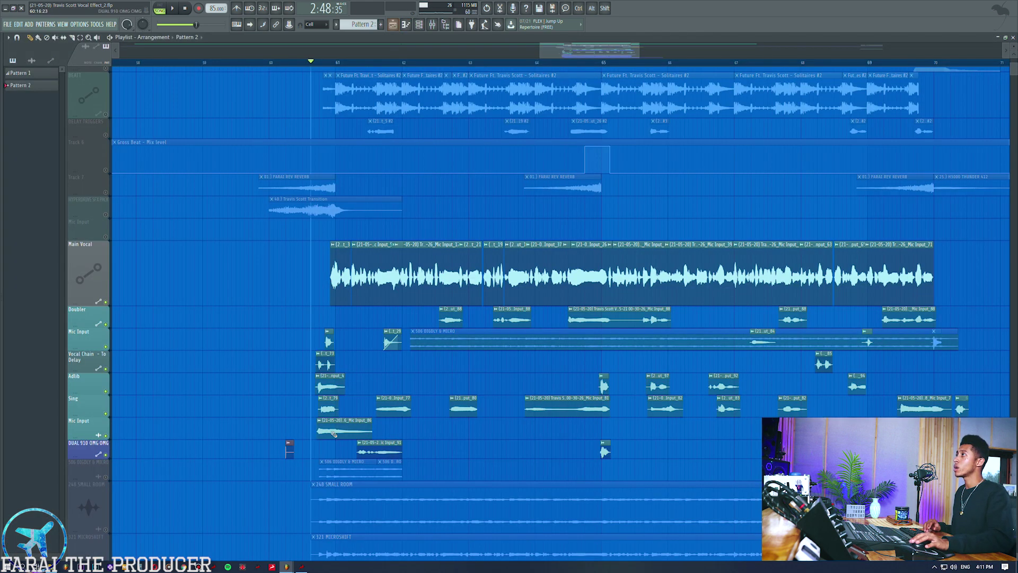
right_click(106, 413)
key(space)
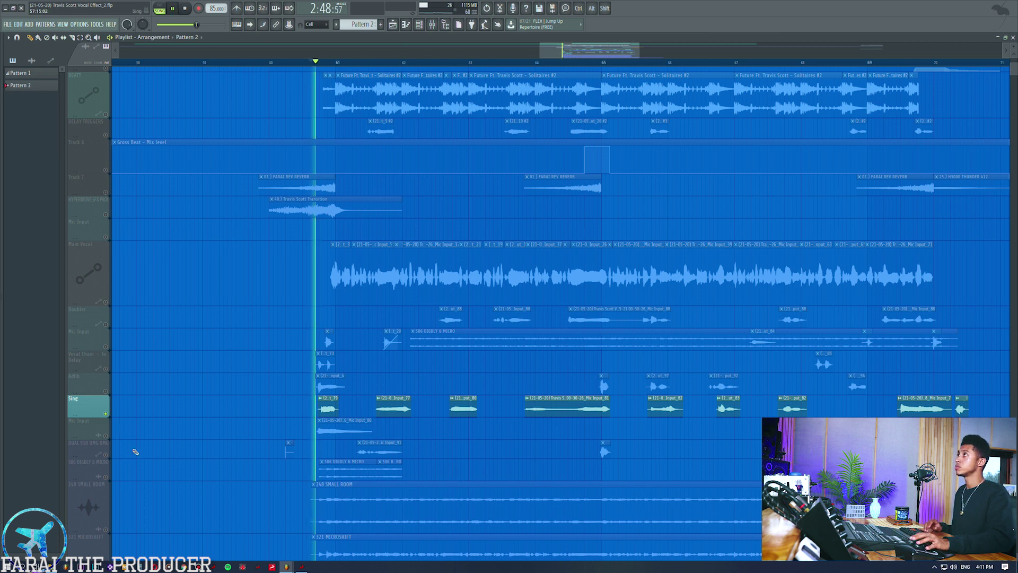
click(432, 23)
click(359, 150)
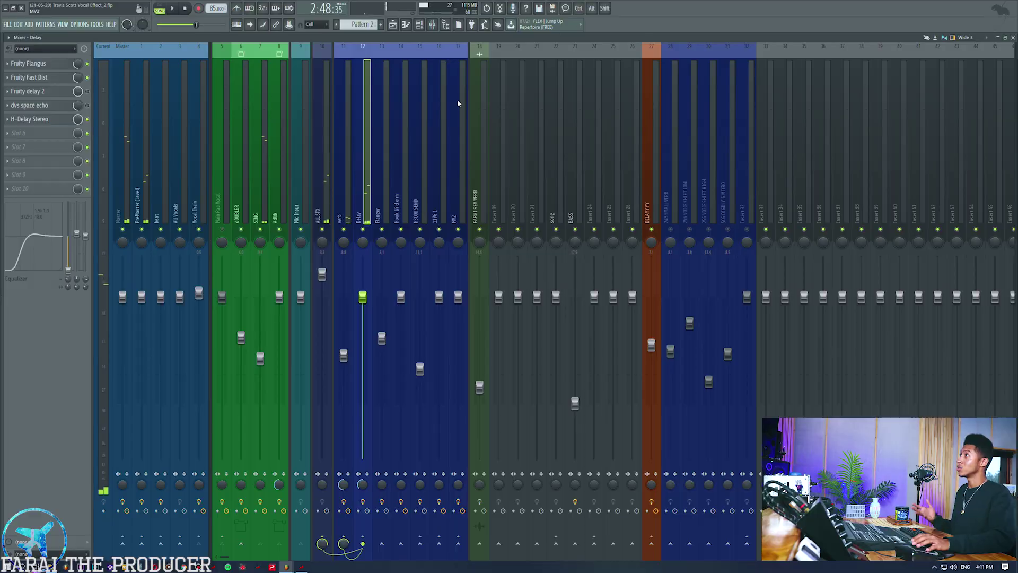
click(253, 188)
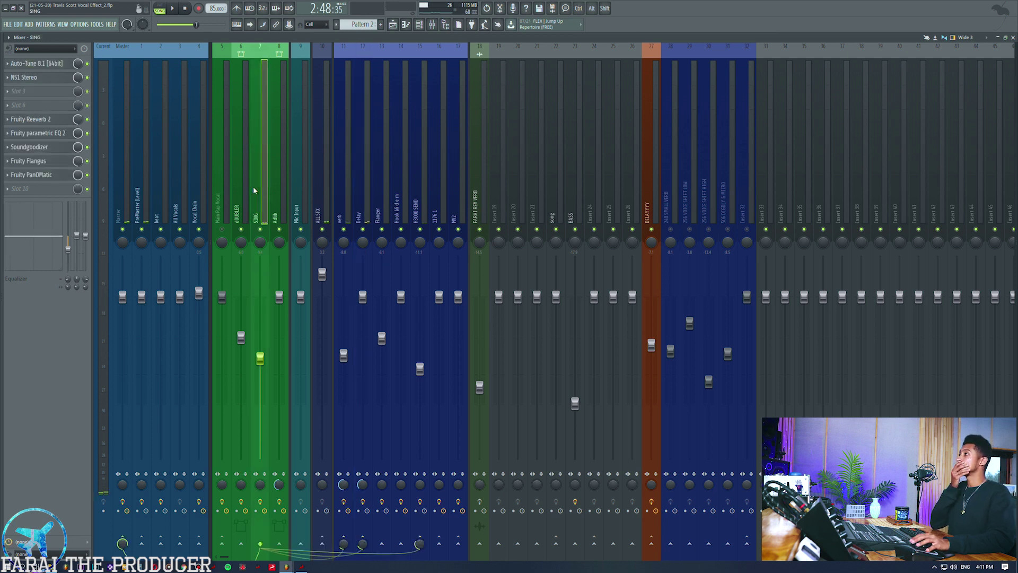
- Audition the soloed DELAY TRIGGERS playlist track and inspect the DELAYYY mixer track's effect chain
click(392, 26)
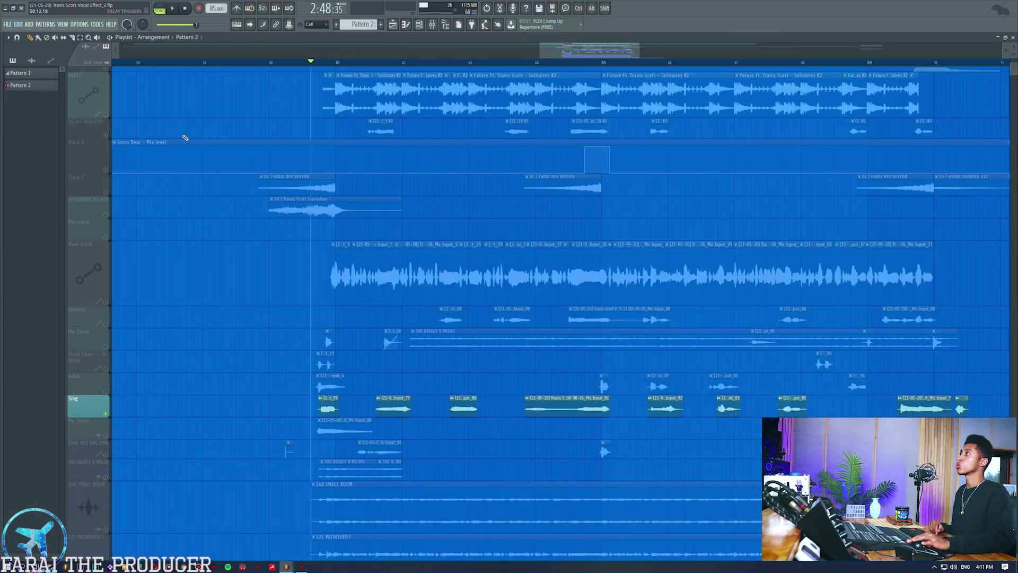
key(space)
click(432, 24)
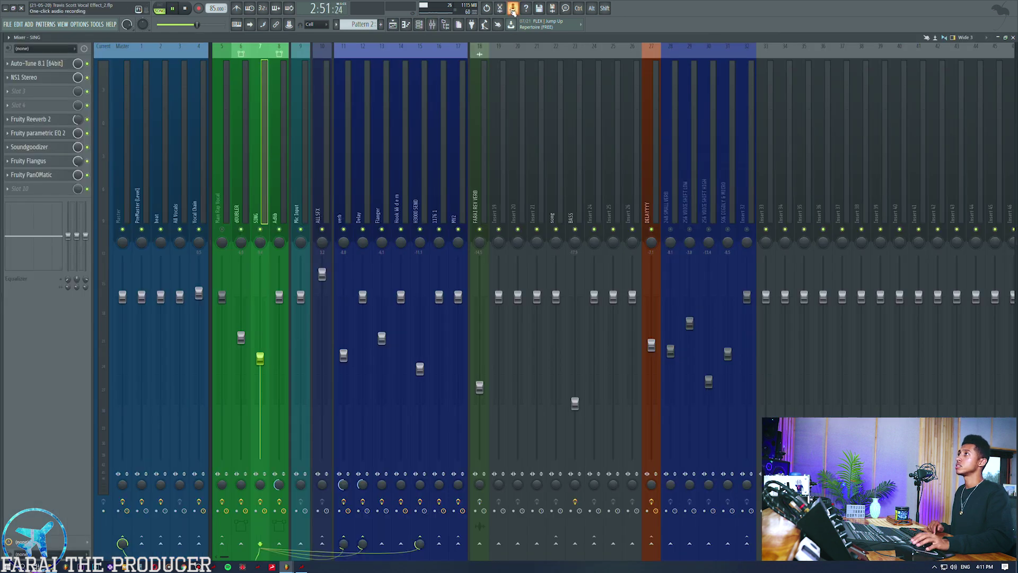
click(657, 122)
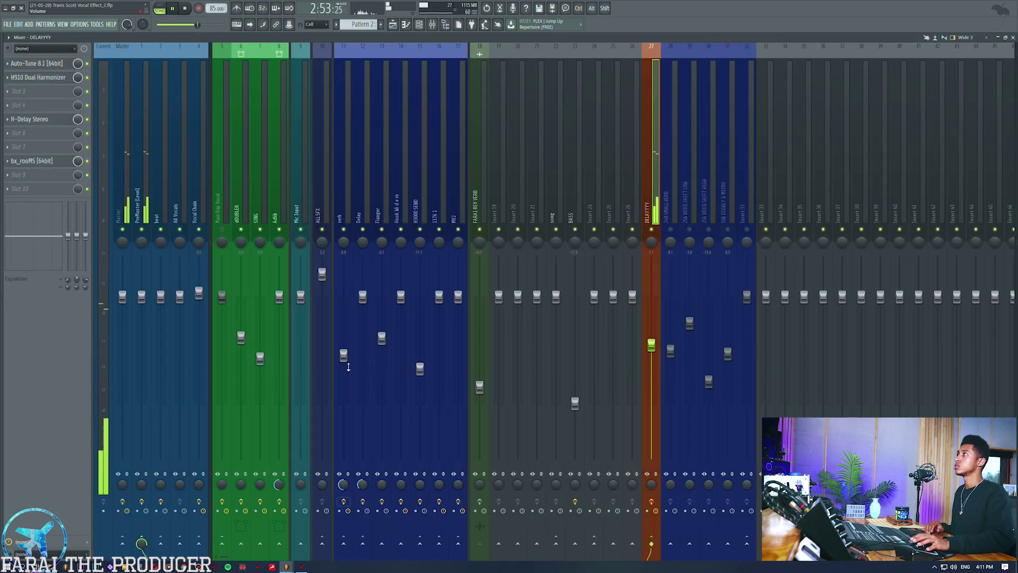
key(space)
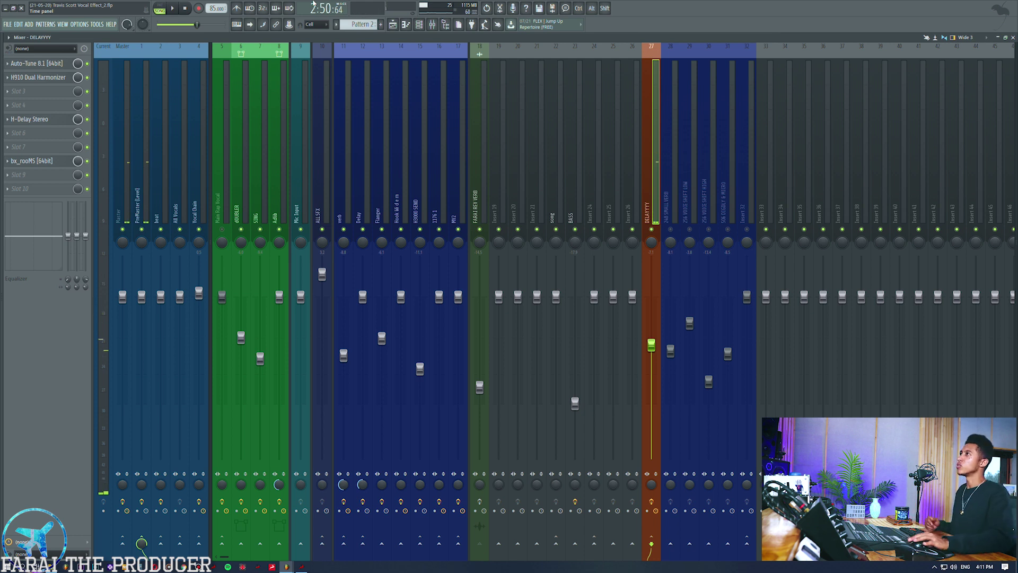
click(258, 170)
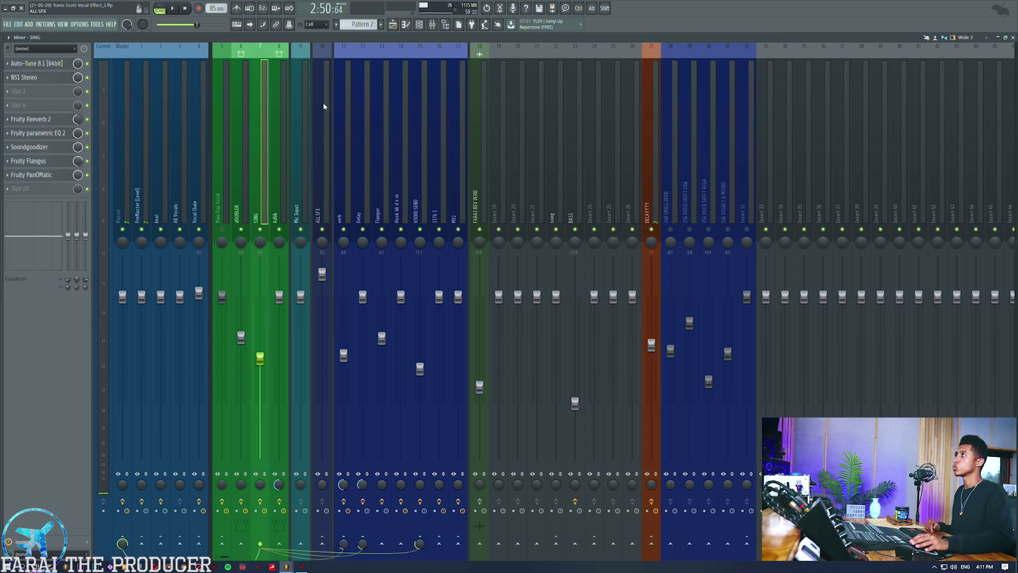
- Solo the Sing playlist track, play it from 2:49:05, and select the Delay mixer track
click(393, 26)
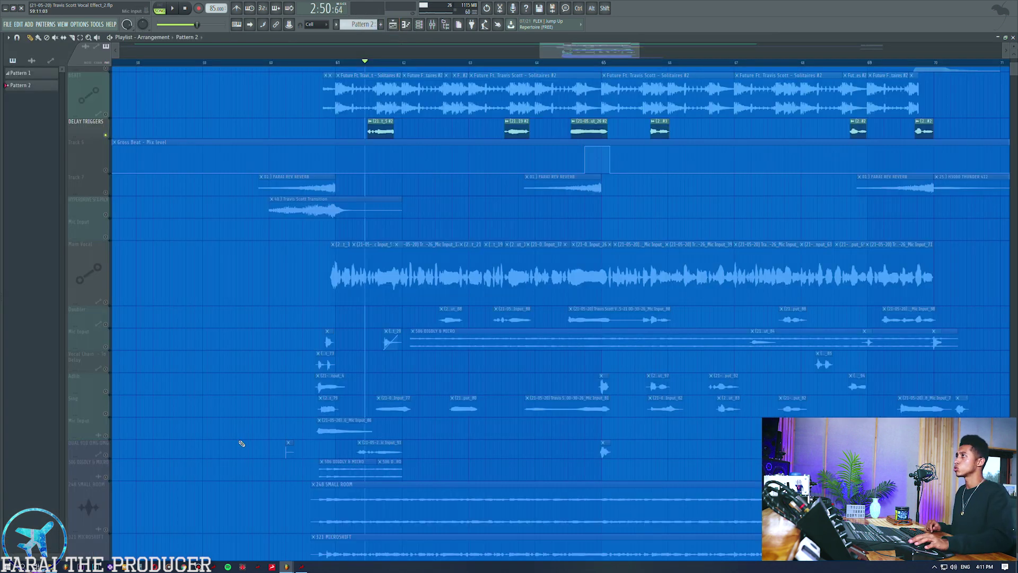
click(109, 412)
click(329, 64)
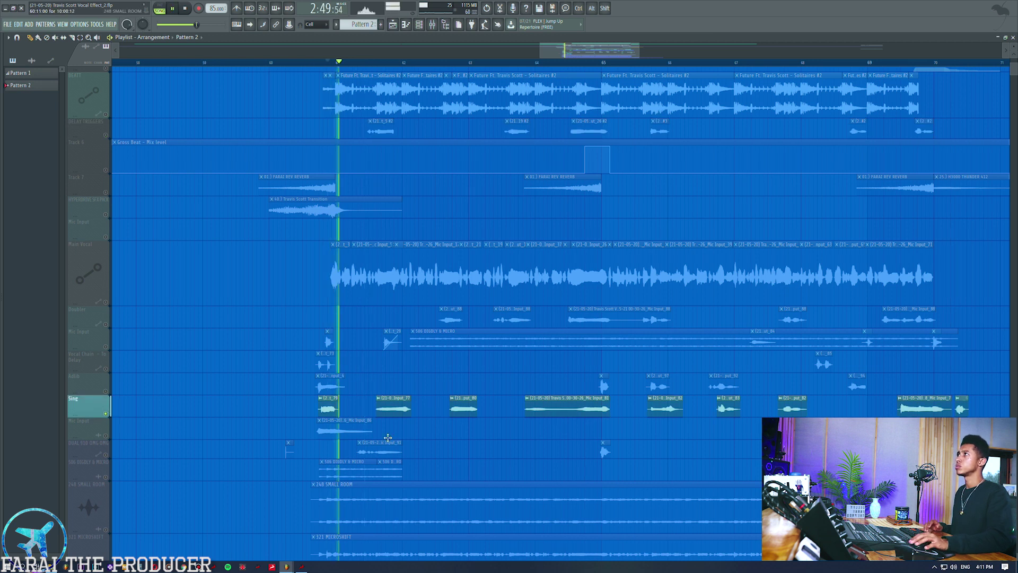
click(432, 24)
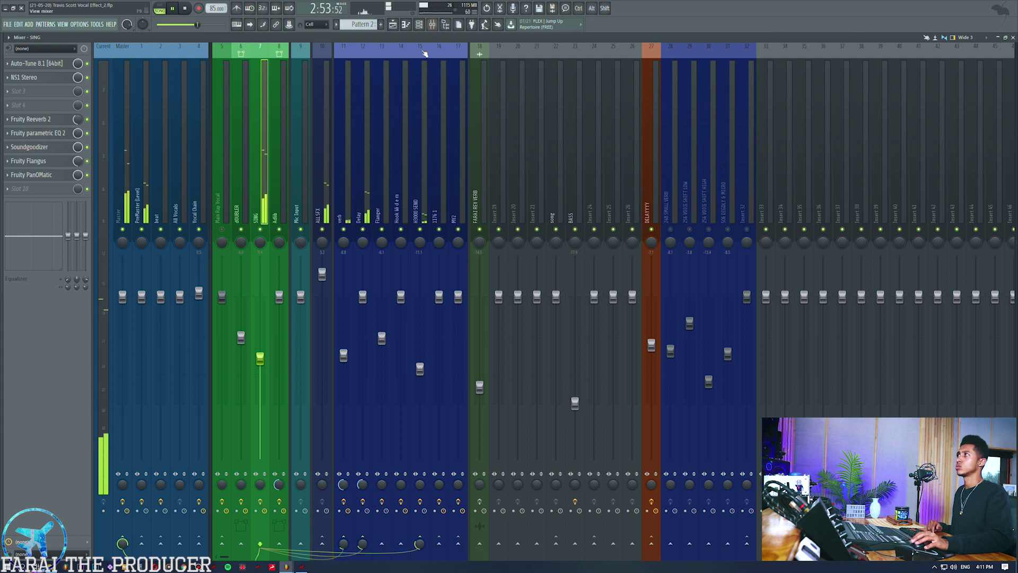
click(369, 157)
key(space)
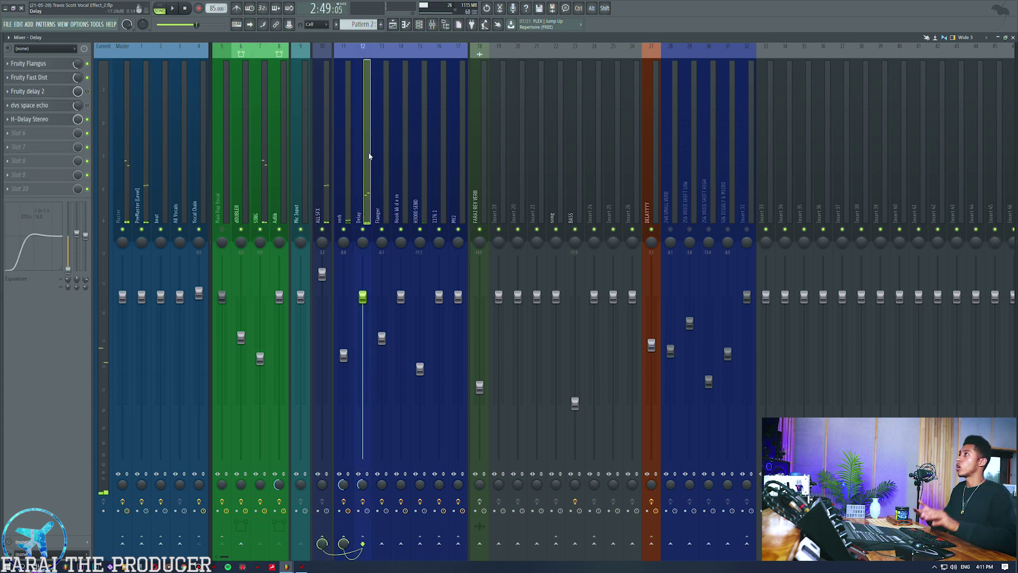
- Name mixer insert 20 Delay and try a 22% send to it from the SING track
click(260, 135)
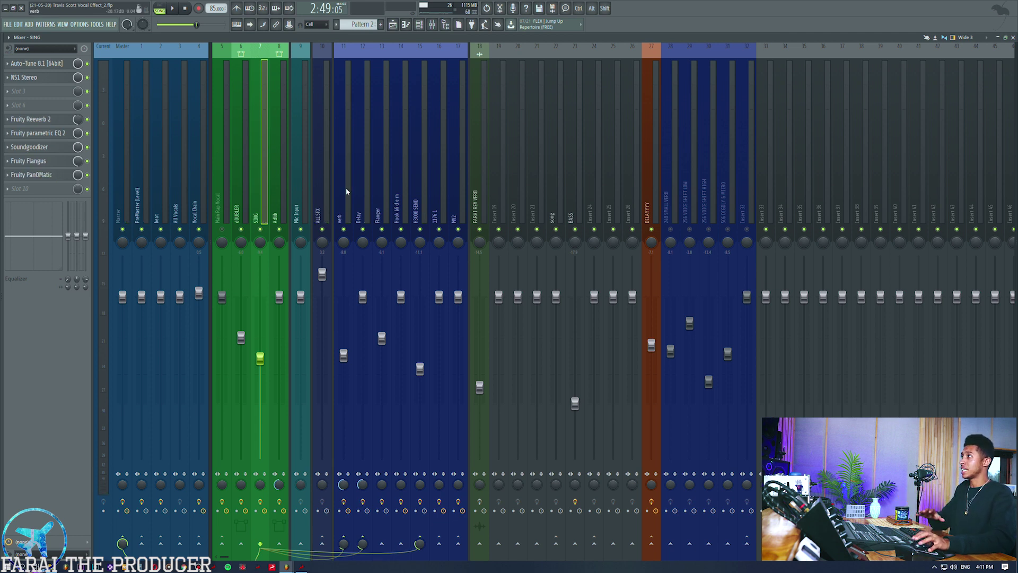
click(520, 191)
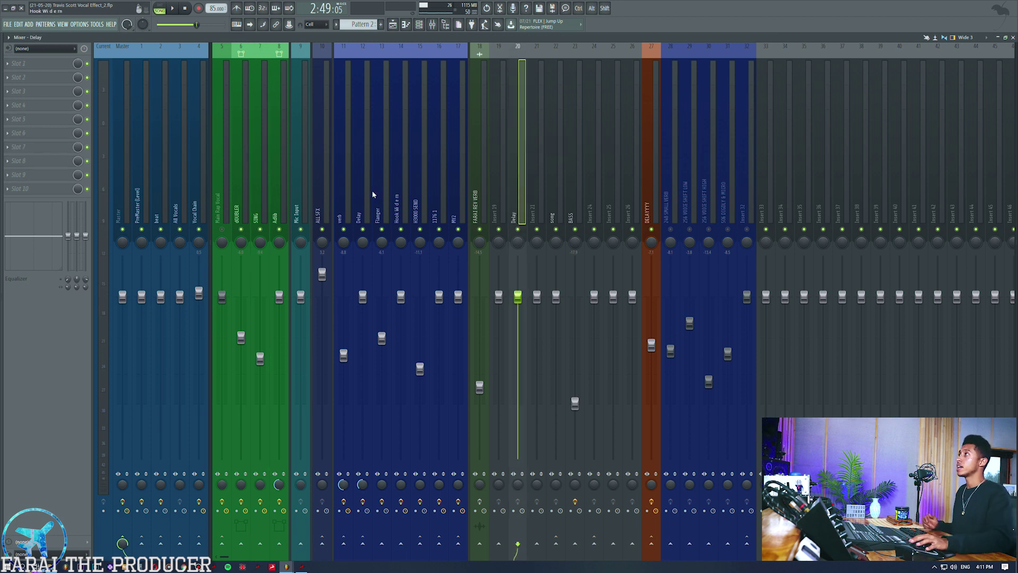
click(259, 194)
click(518, 544)
drag(519, 546, 519, 557)
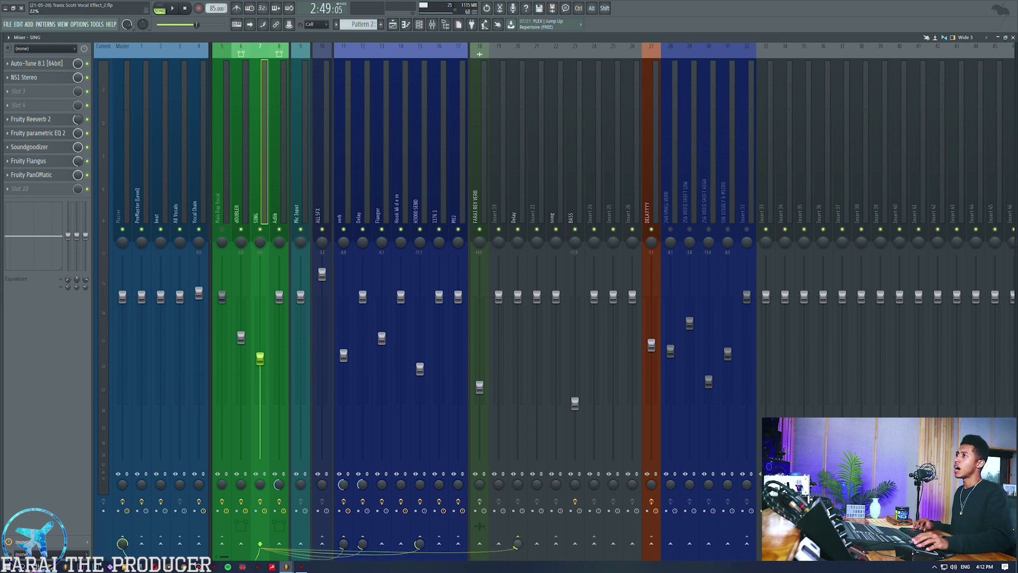
click(518, 544)
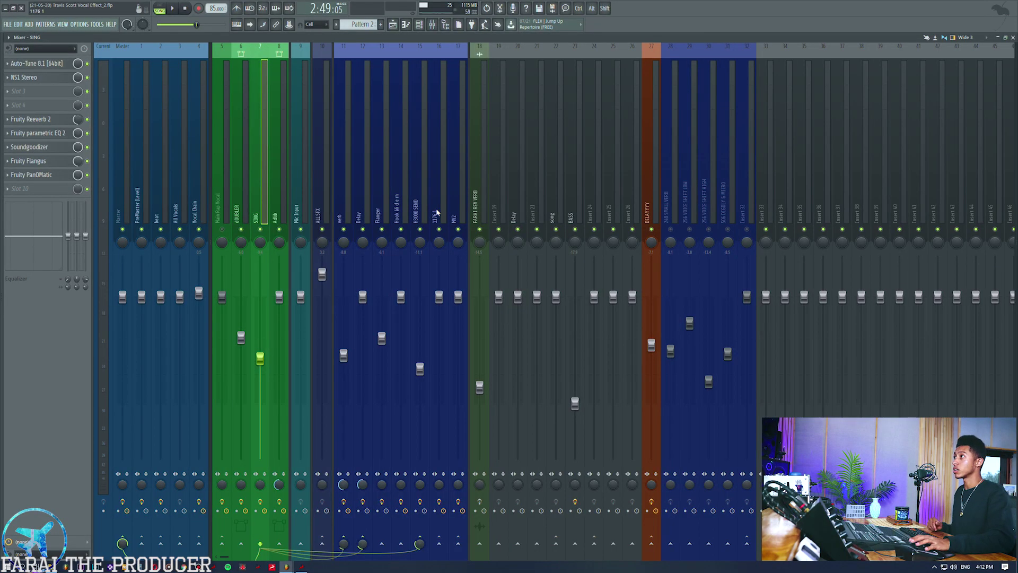
- Review the UAD UA 1176 Rev A compressor on the 1176 1 send track and close it
click(436, 212)
click(34, 63)
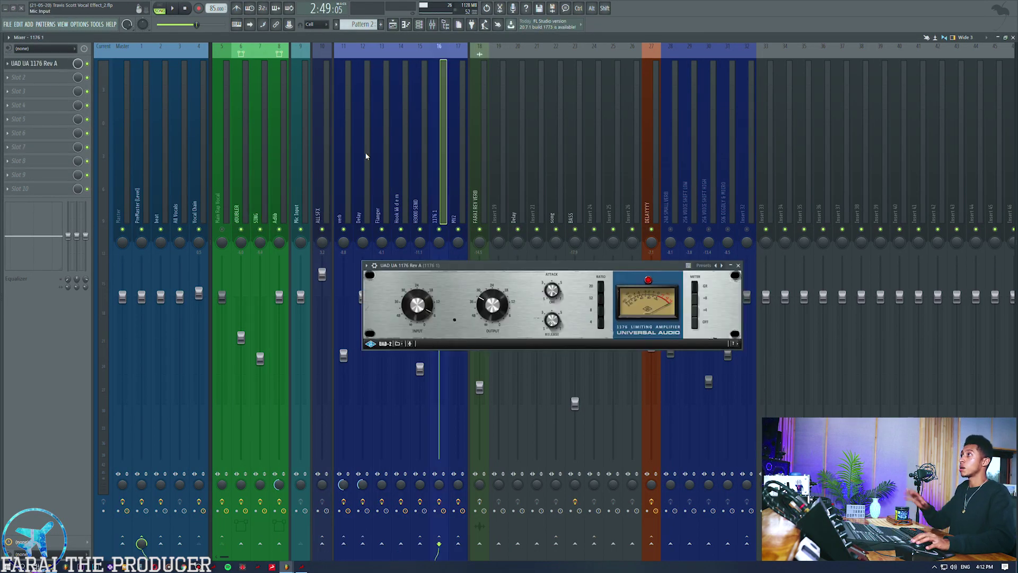
click(738, 265)
- Try a different level for the SING track's send to the Delay track and listen from 2:49:05
click(261, 187)
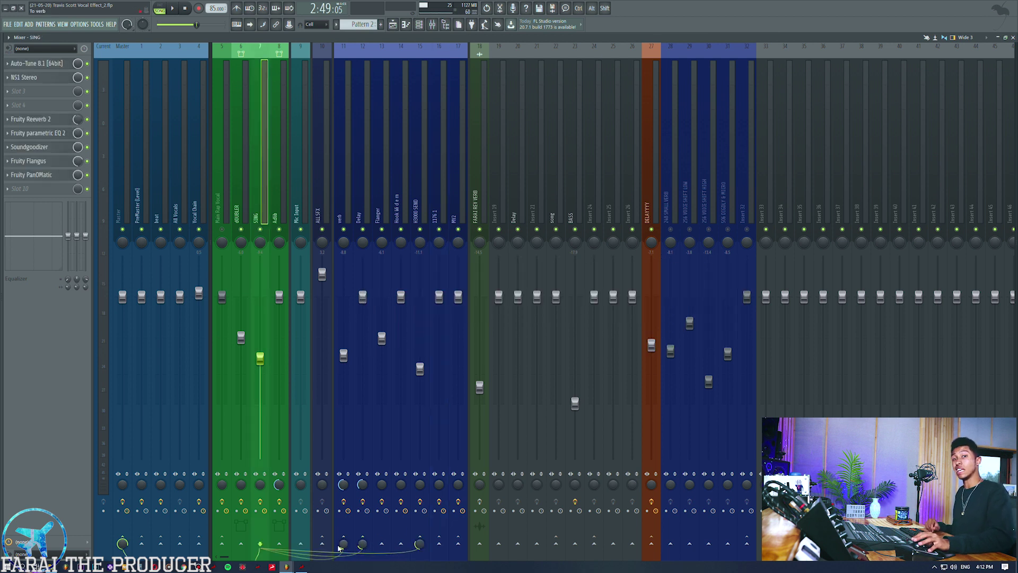
right_click(360, 545)
click(370, 527)
key(space)
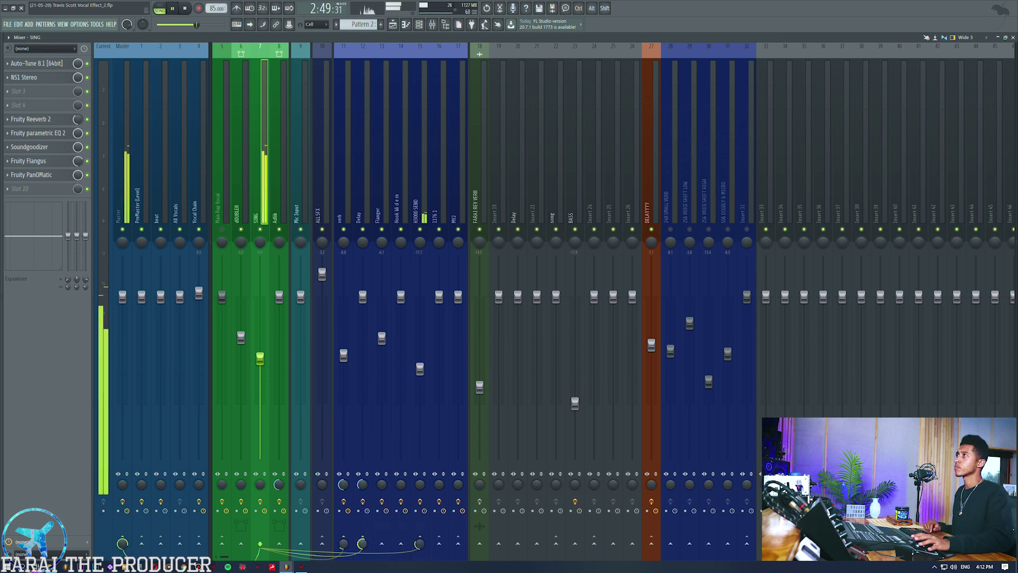
key(space)
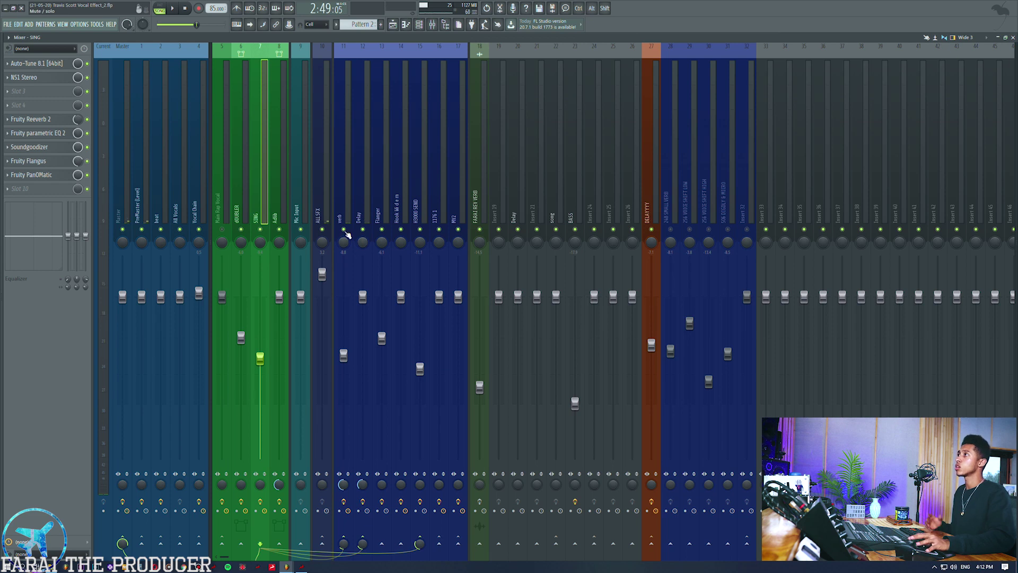
- Mute the verb and Delay send tracks to audition the Sing vocal without them, then unmute both and select verb
drag(345, 231, 363, 233)
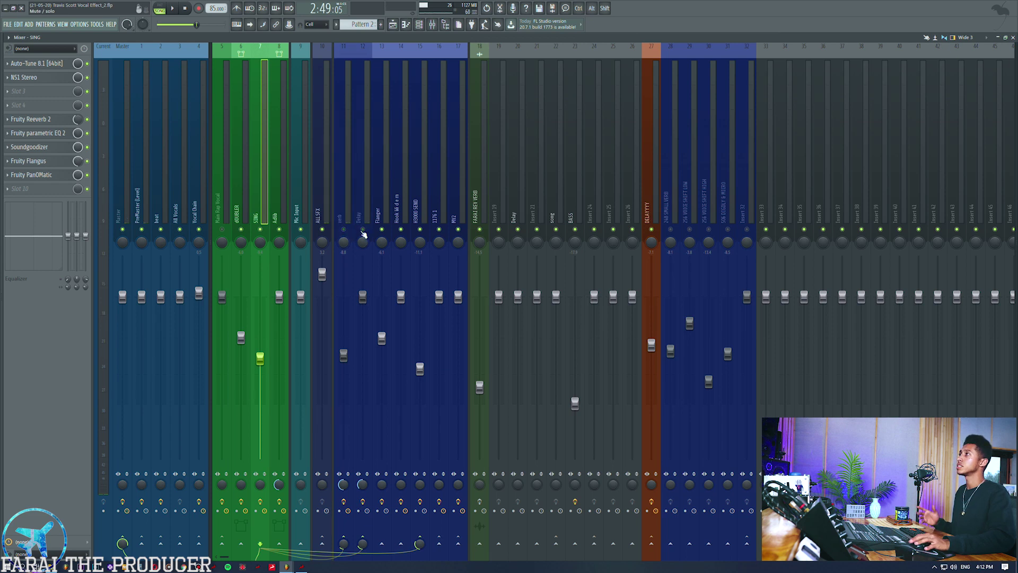
key(space)
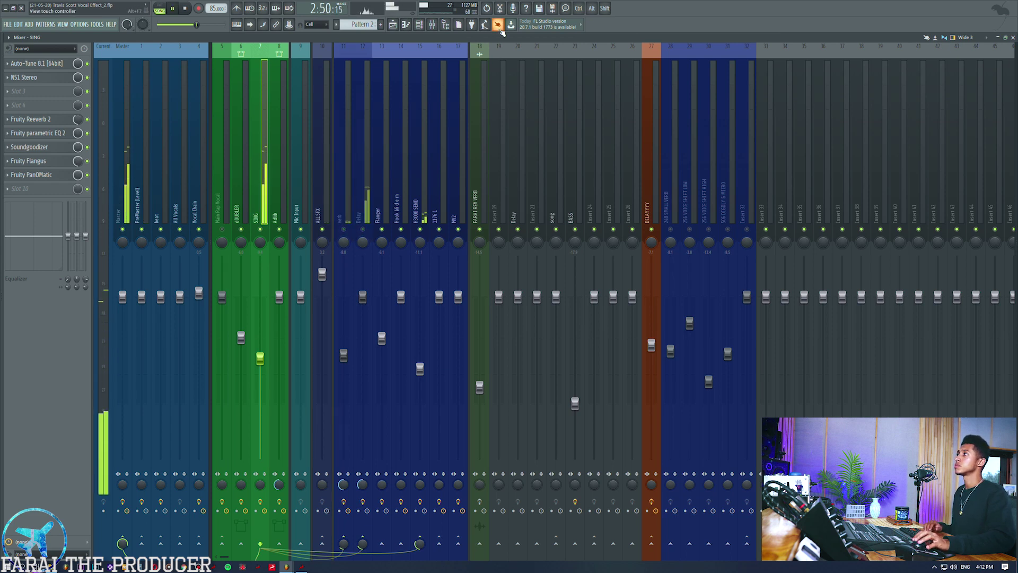
key(space)
click(371, 226)
click(344, 229)
click(342, 190)
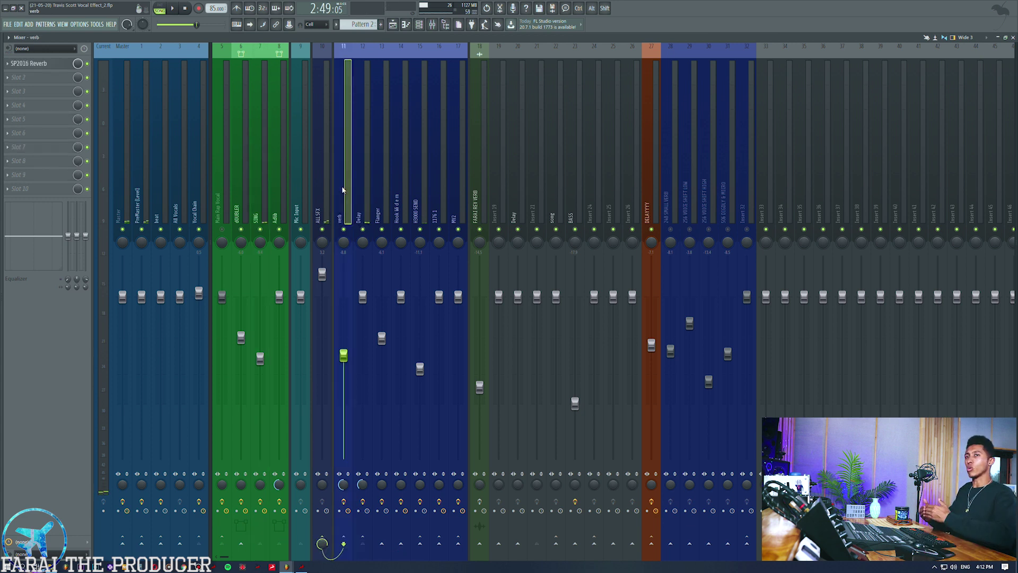
- Select the Delay send track in the mixer and play the Sing vocal to hear its delay
click(362, 140)
key(space)
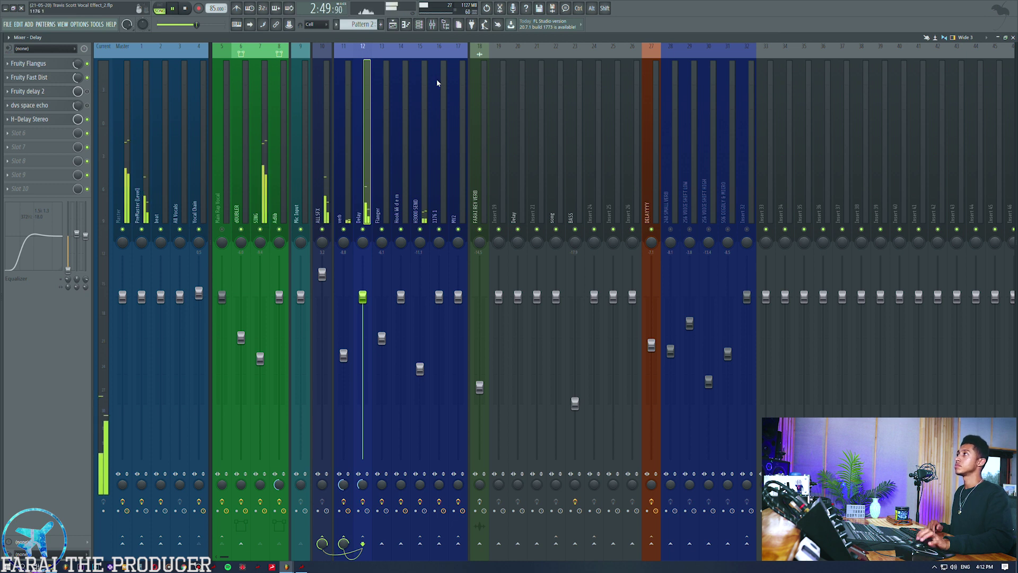
key(space)
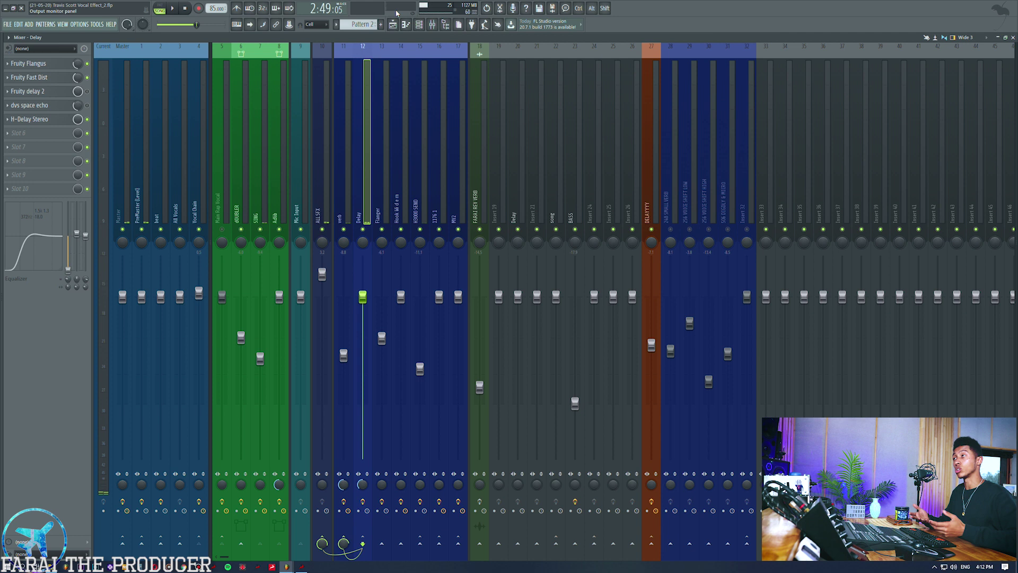
- Unmute the BEATT track and Track 1 in the playlist and play them together with the Sing vocal
click(395, 26)
click(105, 115)
scroll(230, 129, up, 3)
click(106, 85)
key(space)
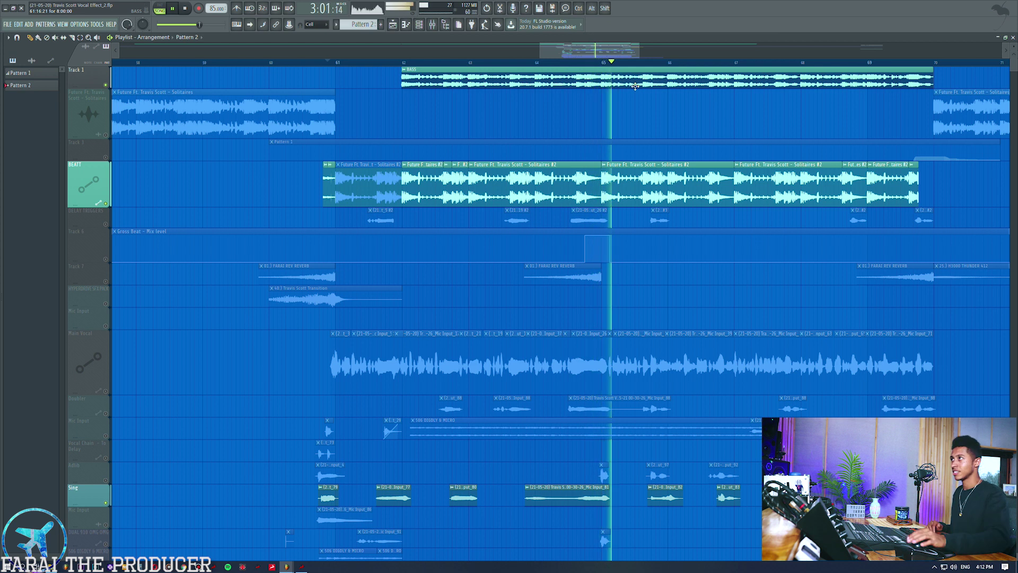
key(space)
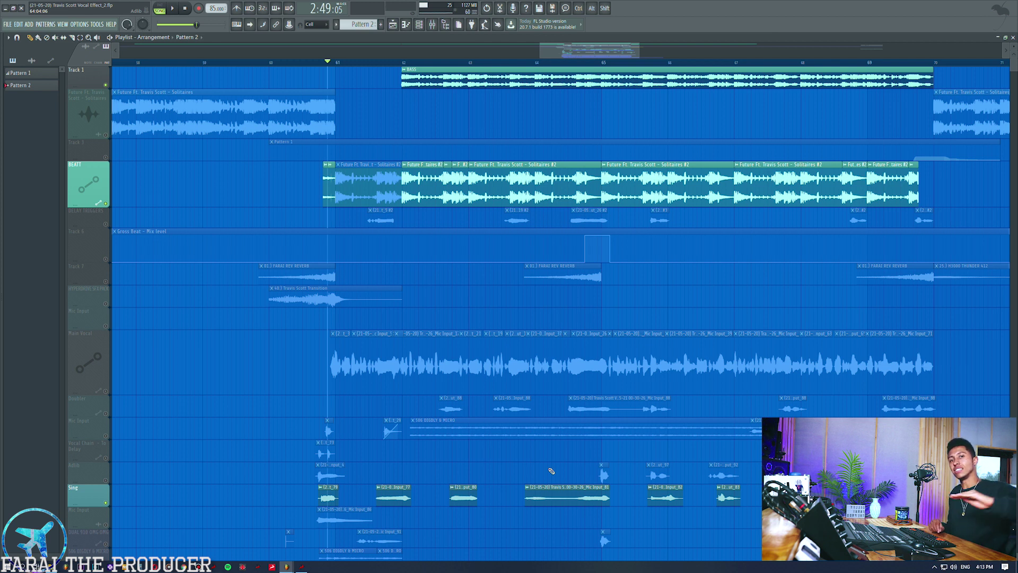
- Enlarge the Sing track's row in the playlist and listen to it with the playback start at 2:54:00
drag(114, 507, 115, 540)
scroll(565, 467, down, 4)
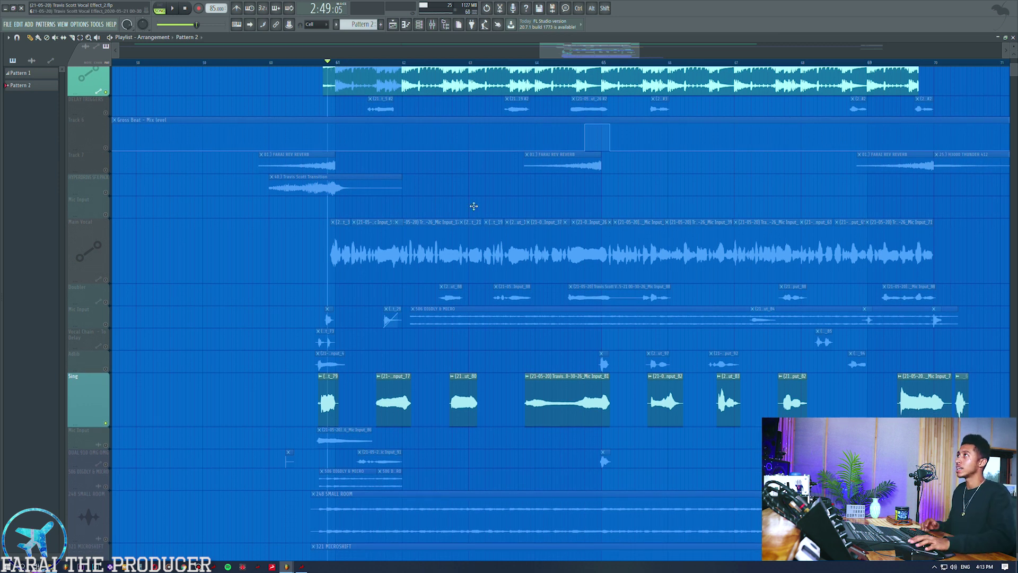
key(space)
key(space)
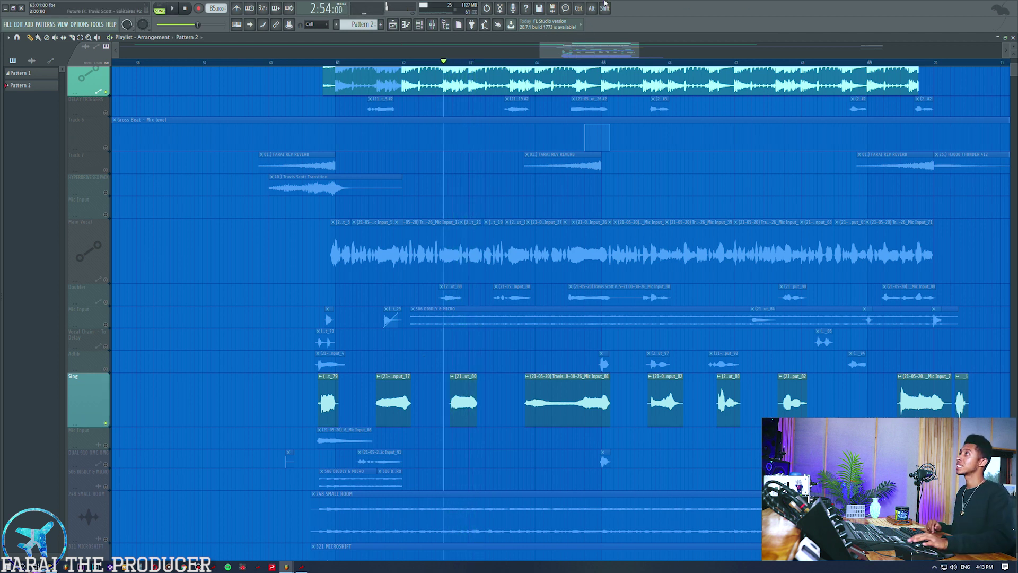
- Review the H-Delay Stereo, Fruity Flangus and Fruity Fast Dist effects on the Delay send track and close them
click(432, 25)
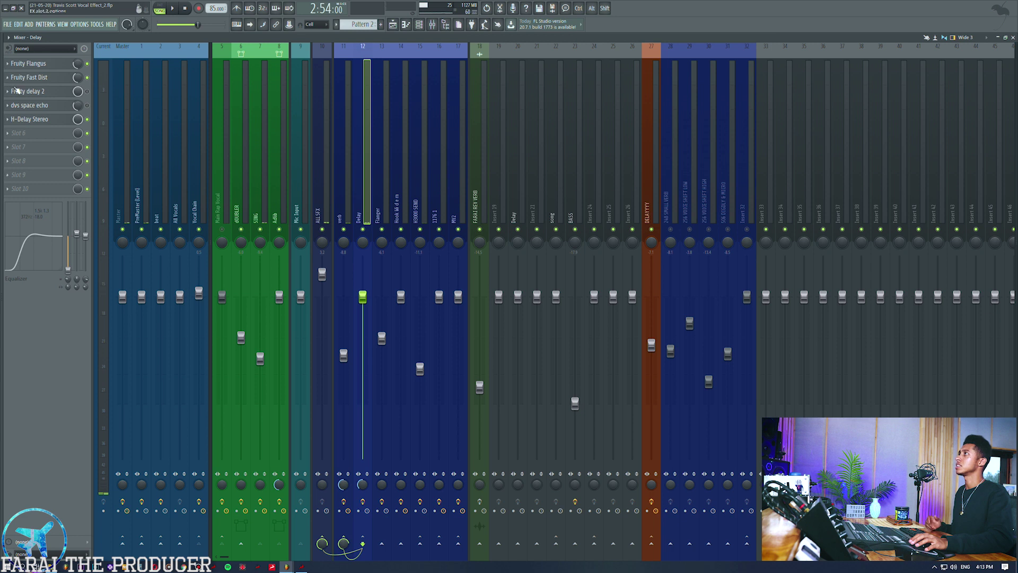
click(36, 120)
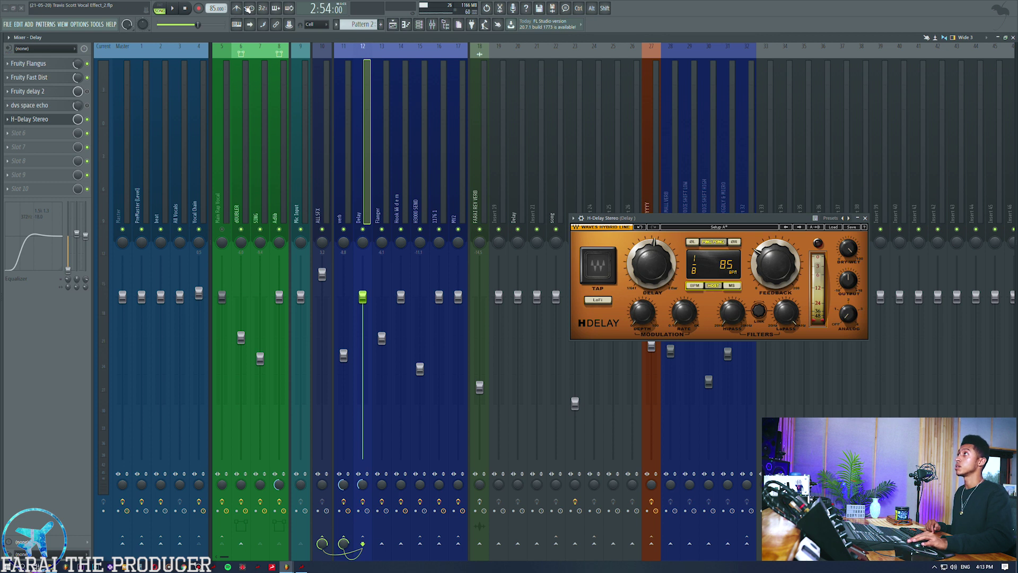
click(42, 63)
click(42, 63)
click(40, 78)
click(41, 79)
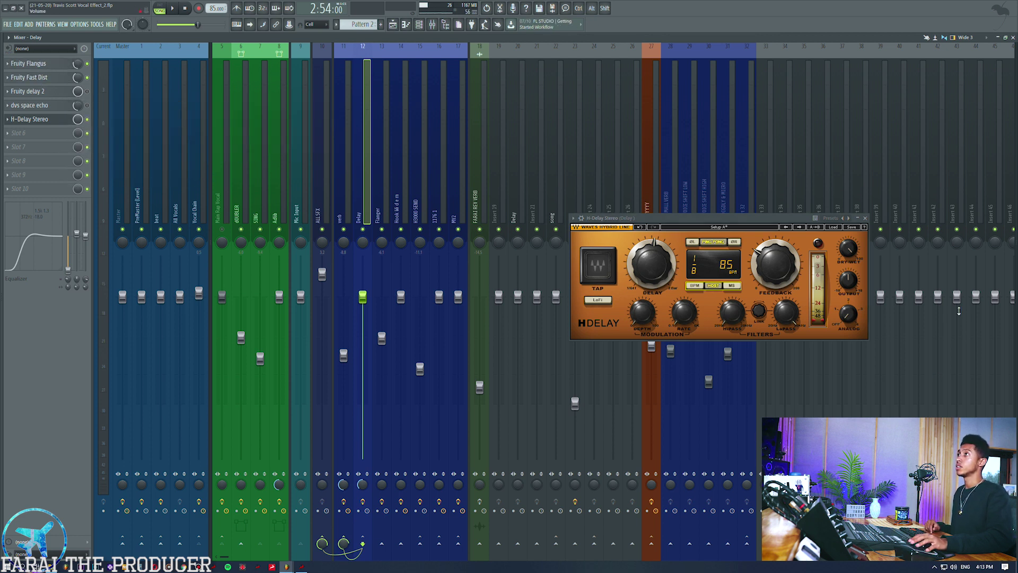
click(866, 218)
- Go through the verb, Delay, Flanger, H3000 SEND, 1176 1 and MV2 send tracks in the mixer to compare their effects
click(345, 195)
click(457, 196)
click(437, 195)
click(343, 191)
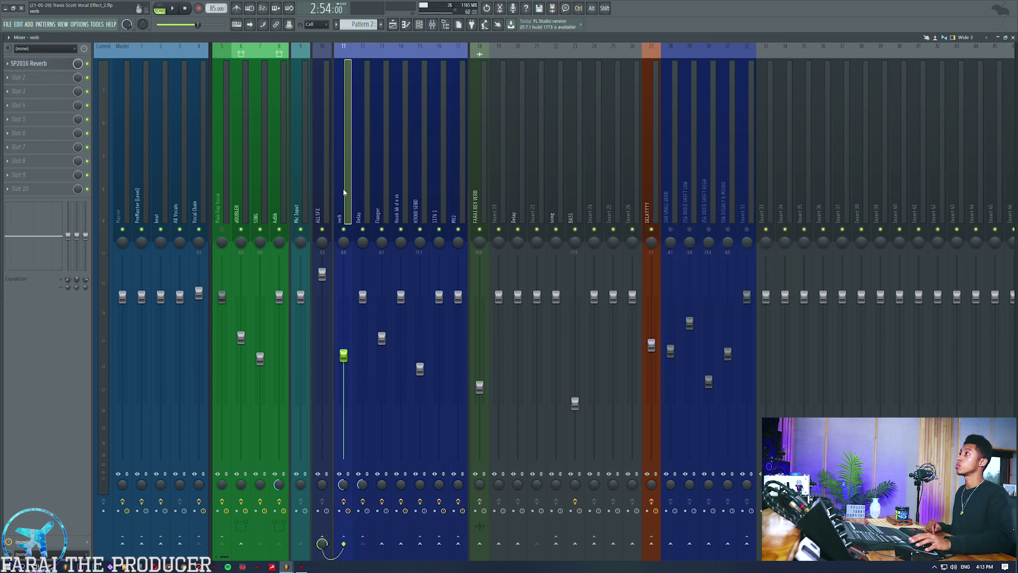
click(382, 194)
click(420, 194)
click(362, 194)
click(343, 194)
click(420, 194)
click(457, 193)
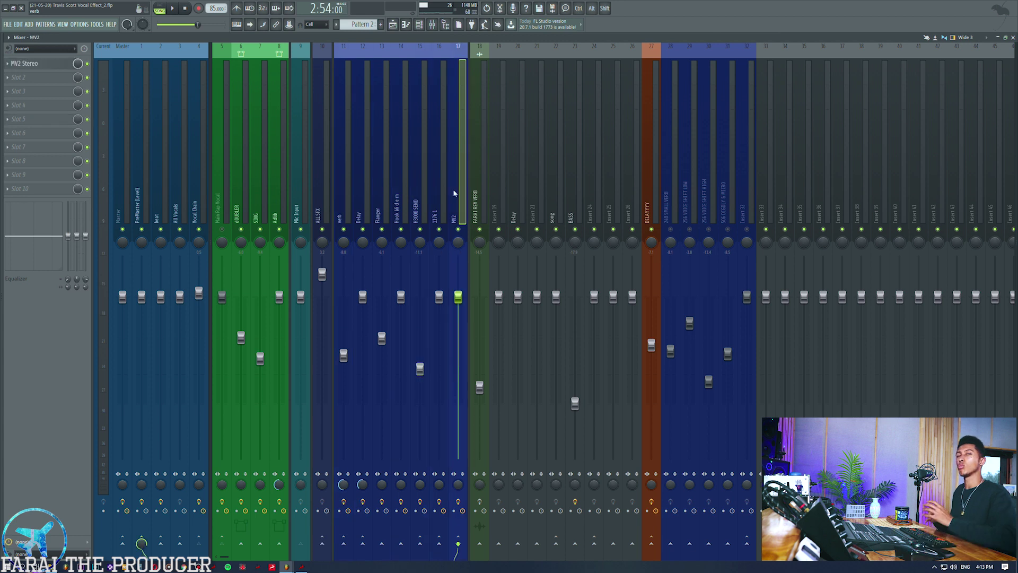
- Select the SING mixer track to show its send routing and listen to it with the beat from 2:54:00
click(345, 170)
click(259, 173)
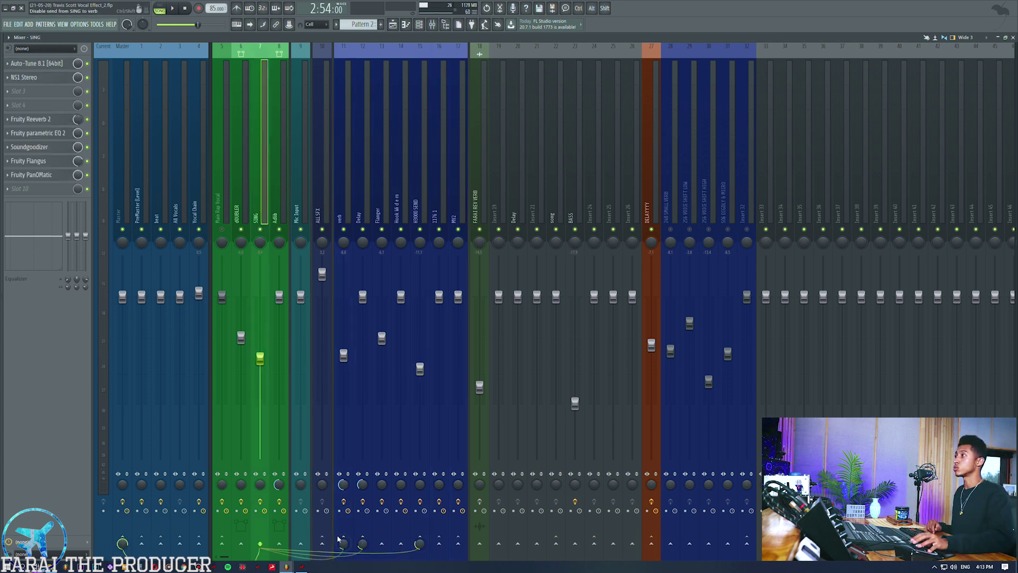
key(space)
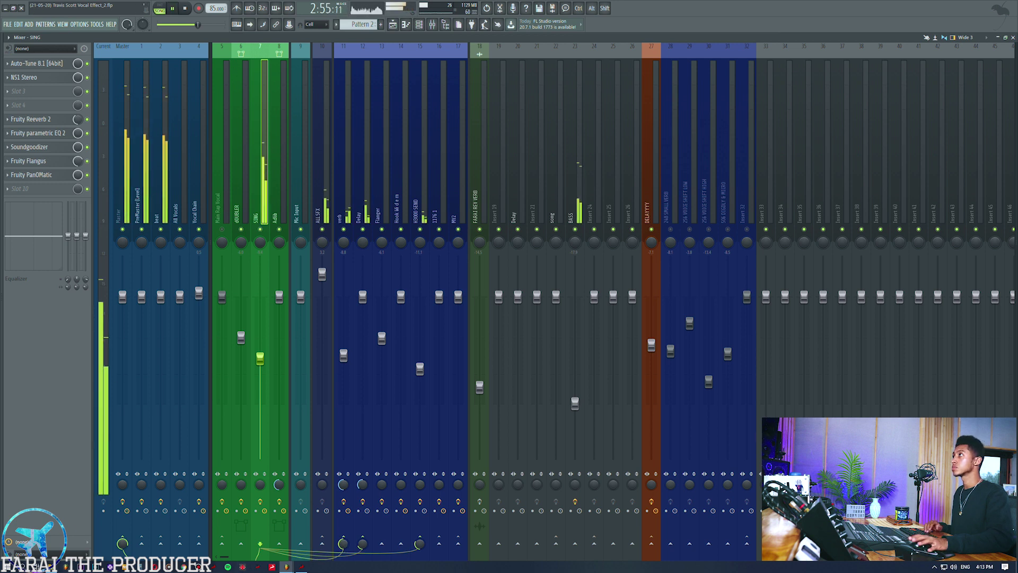
key(ctrl+z)
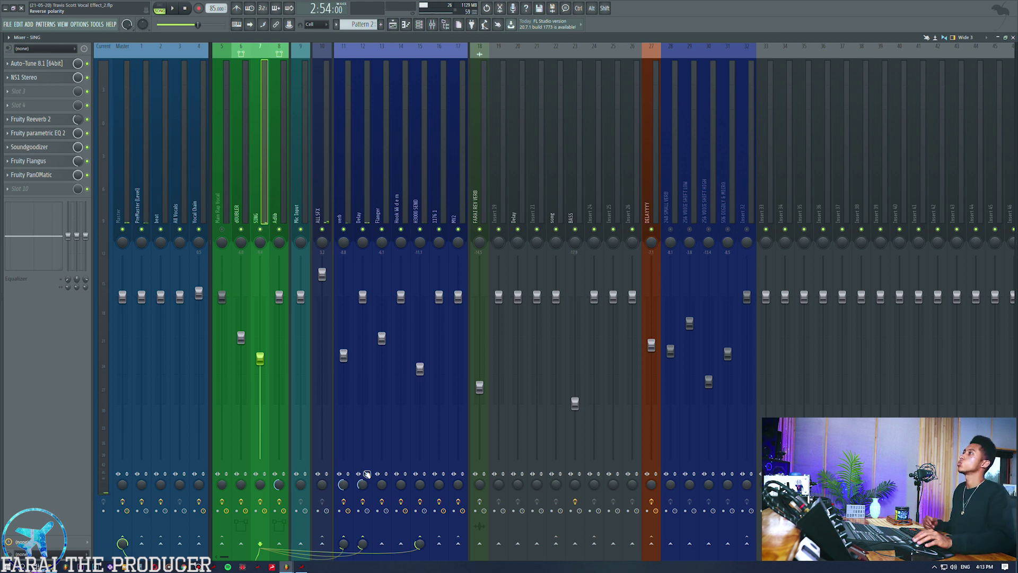
- Unmute the Adlib, Vocal Chain - To Delay, 248 SMALL ROOM, 321 MICROSHIFT, 256 VOICE SHIFT LOW and 256 VOICE SHIFT HIGH playlist tracks
click(393, 25)
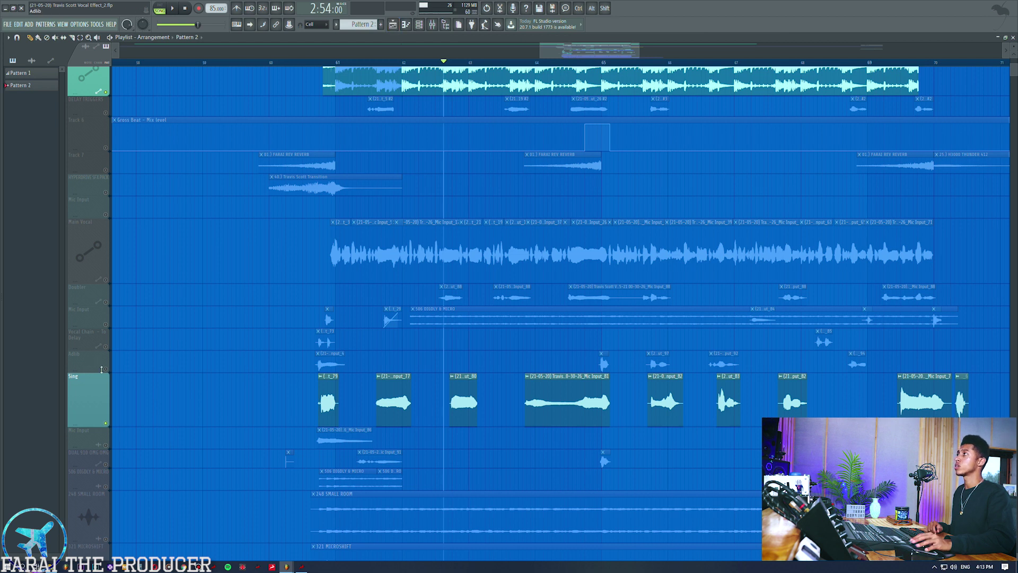
click(105, 368)
click(107, 347)
scroll(151, 451, down, 3)
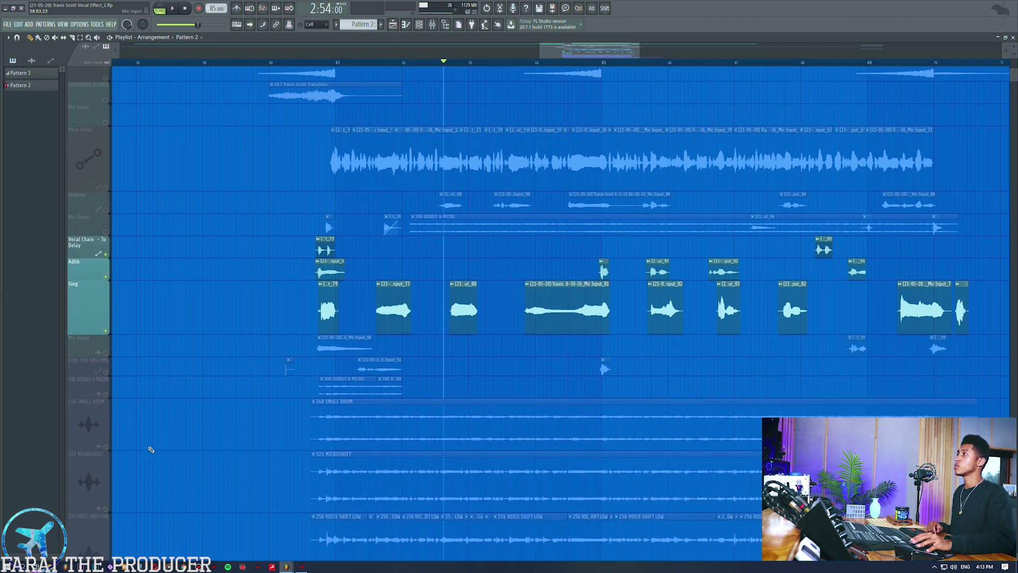
click(106, 426)
click(105, 489)
scroll(109, 493, down, 2)
click(105, 509)
scroll(108, 480, down, 2)
click(106, 472)
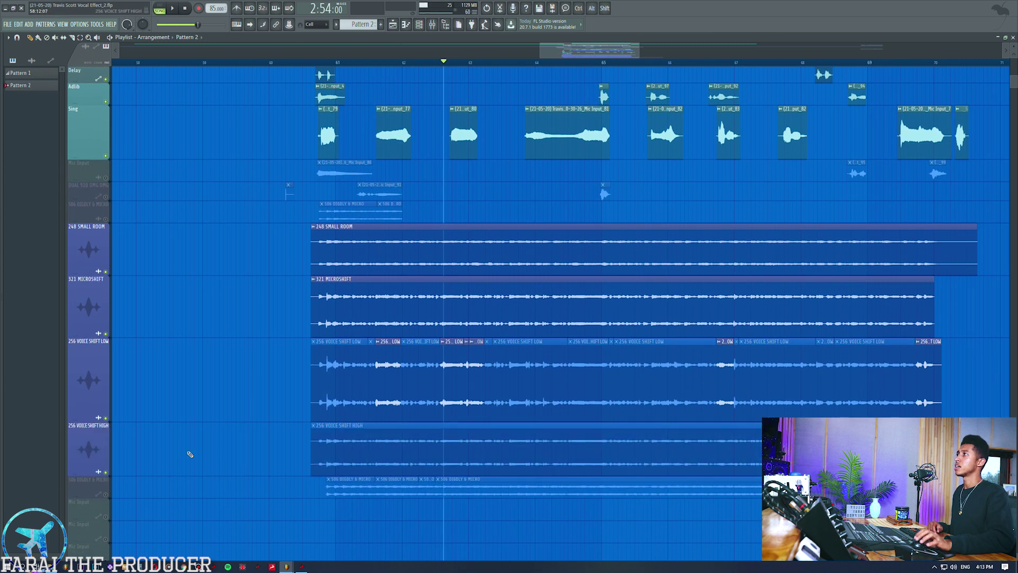
- Mute the Sing, Adlib and Vocal Chain - To Delay tracks and play the remaining effect layers from 2:48:17
click(312, 64)
scroll(109, 241, up, 2)
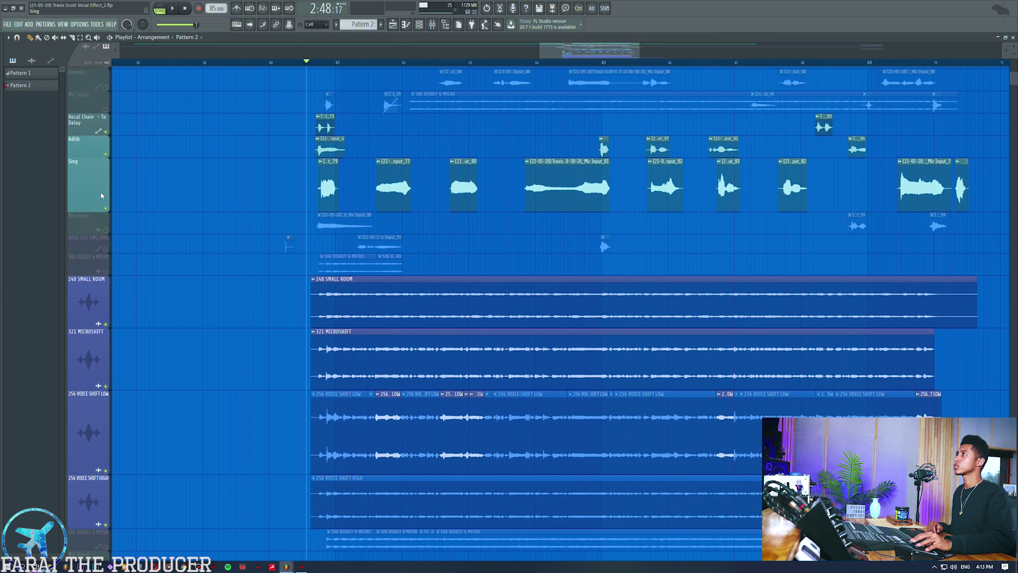
click(105, 245)
click(106, 190)
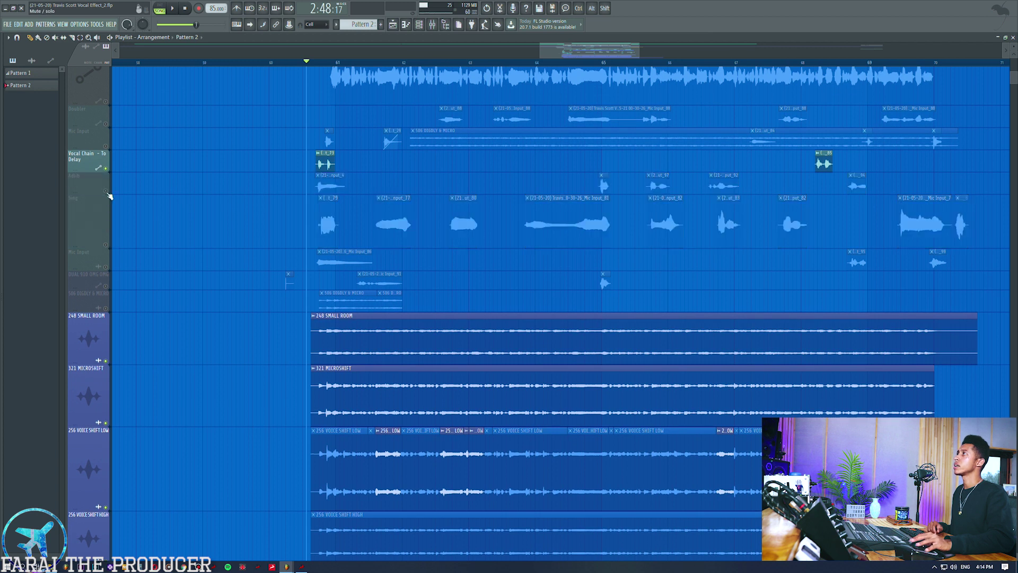
click(106, 168)
key(space)
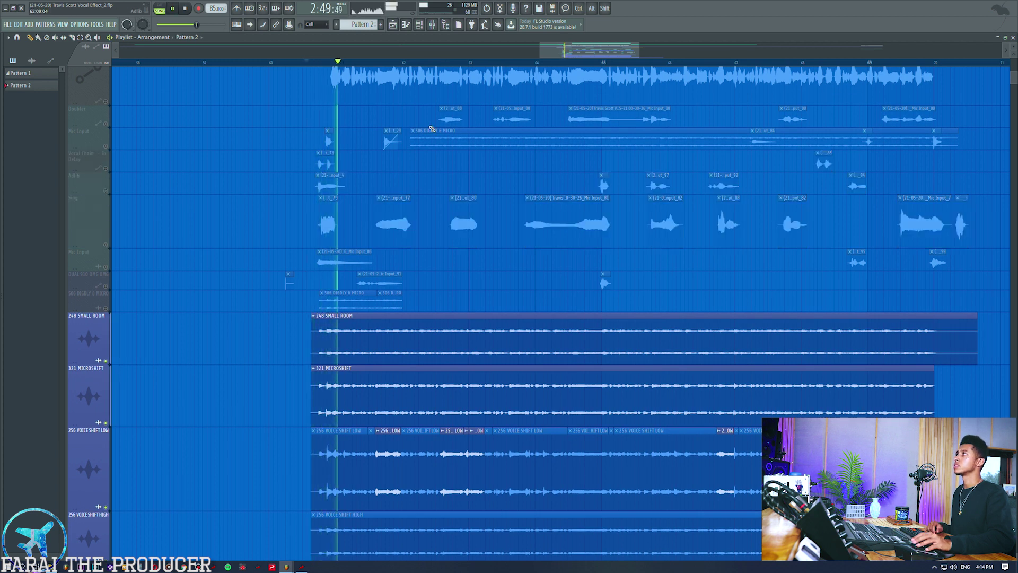
- Check the effect layers' levels in the mixer during playback, selecting 248 SMALL VERB, and return to the playlist
click(434, 27)
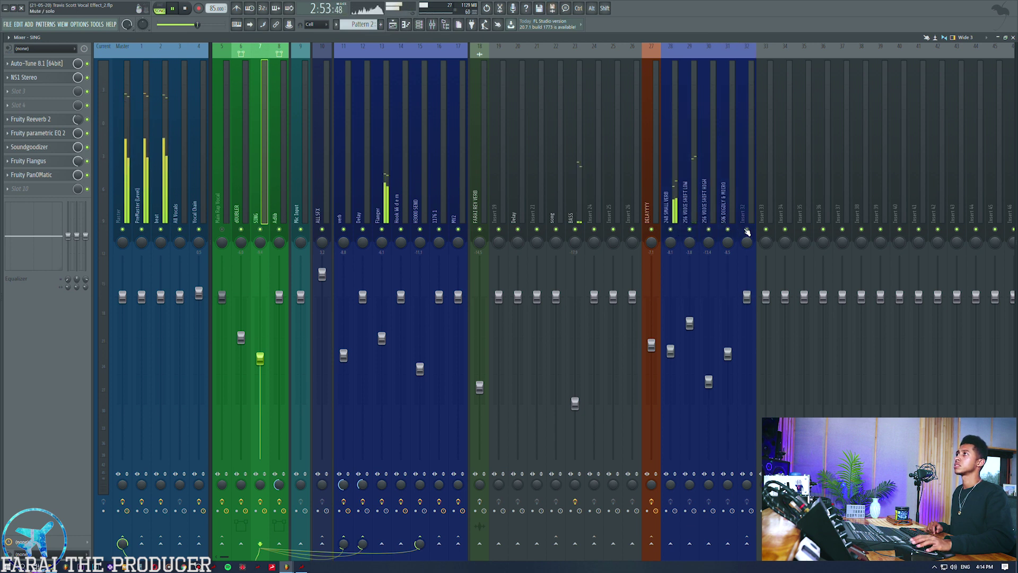
click(675, 170)
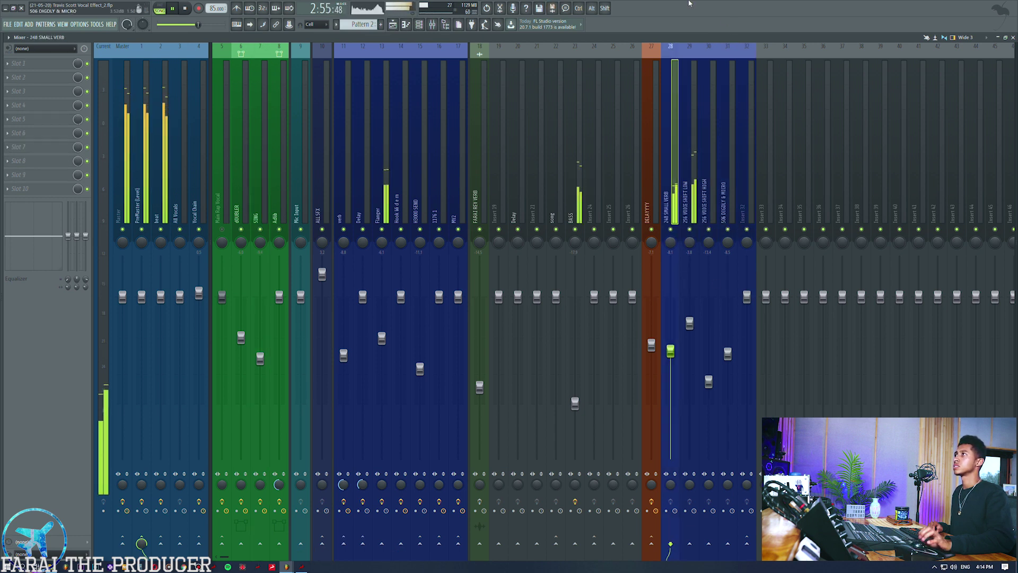
click(393, 25)
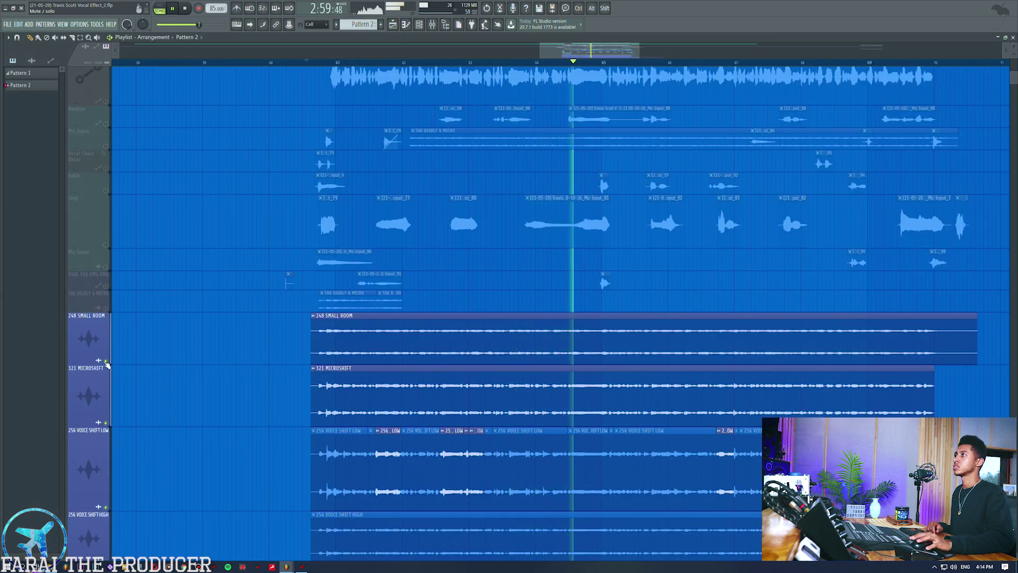
- Solo the 248 SMALL ROOM, 321 MICROSHIFT and 256 VOICE SHIFT LOW tracks in turn to hear each layer
right_click(105, 361)
right_click(105, 423)
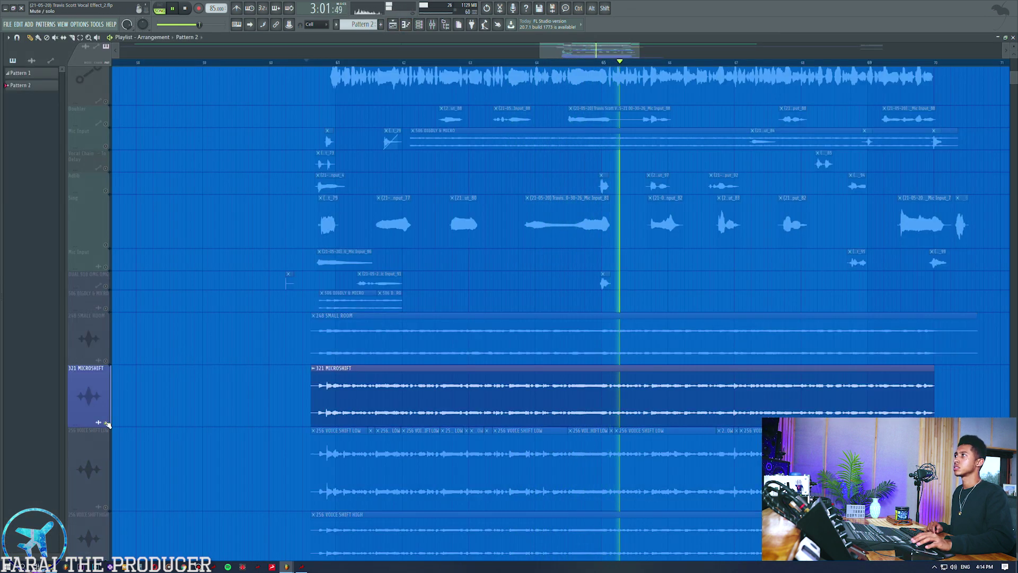
right_click(106, 508)
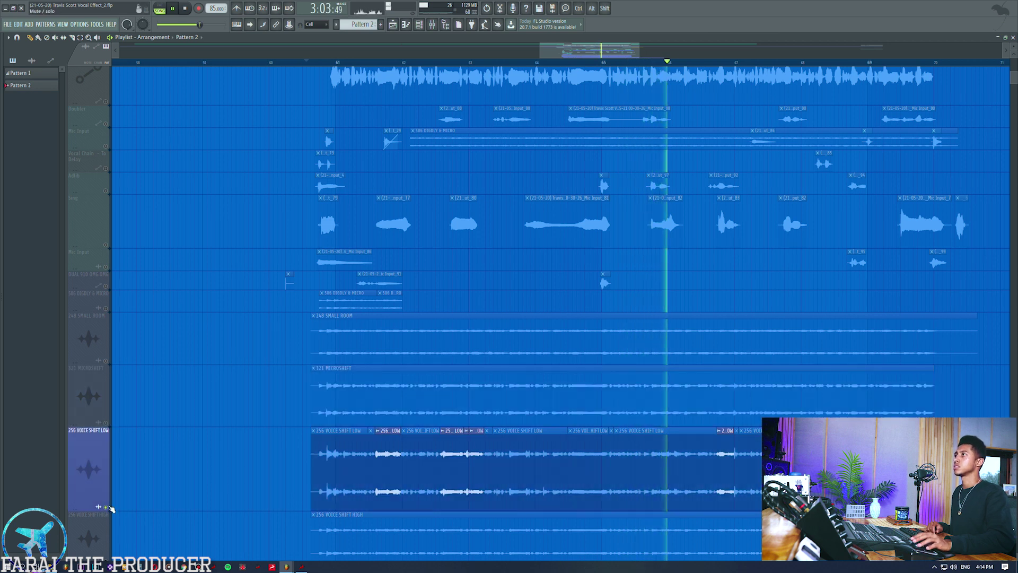
scroll(143, 423, down, 1)
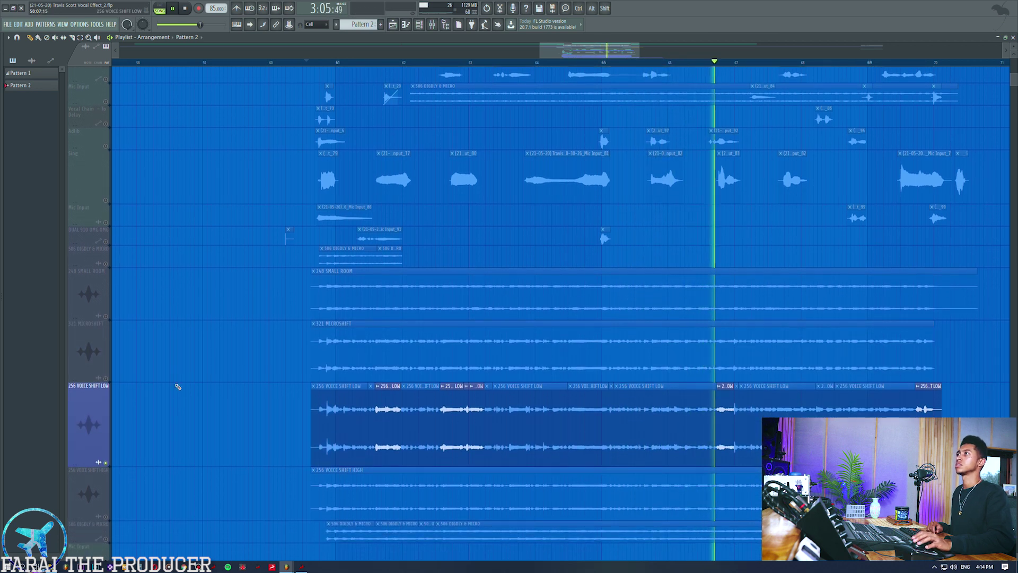
key(space)
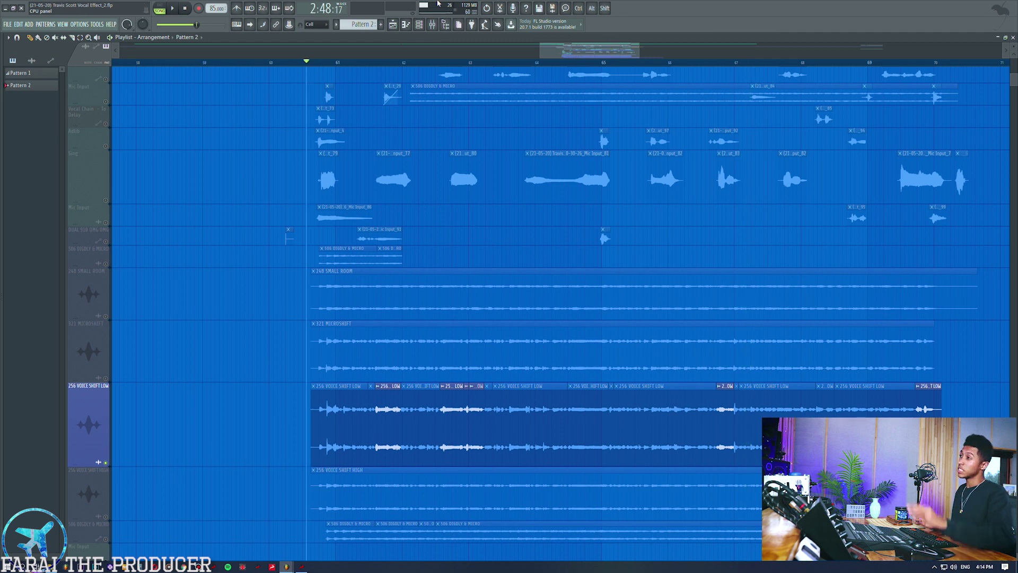
- Solo the 321 MICROSHIFT track in the playlist and move the playback position to 2:52:23
drag(294, 269, 613, 318)
right_click(523, 242)
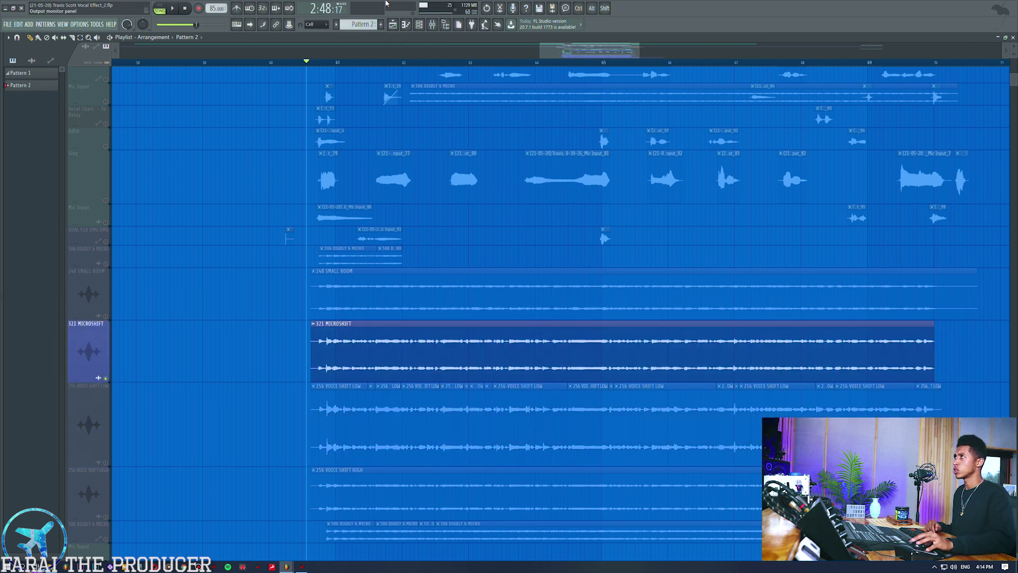
click(405, 63)
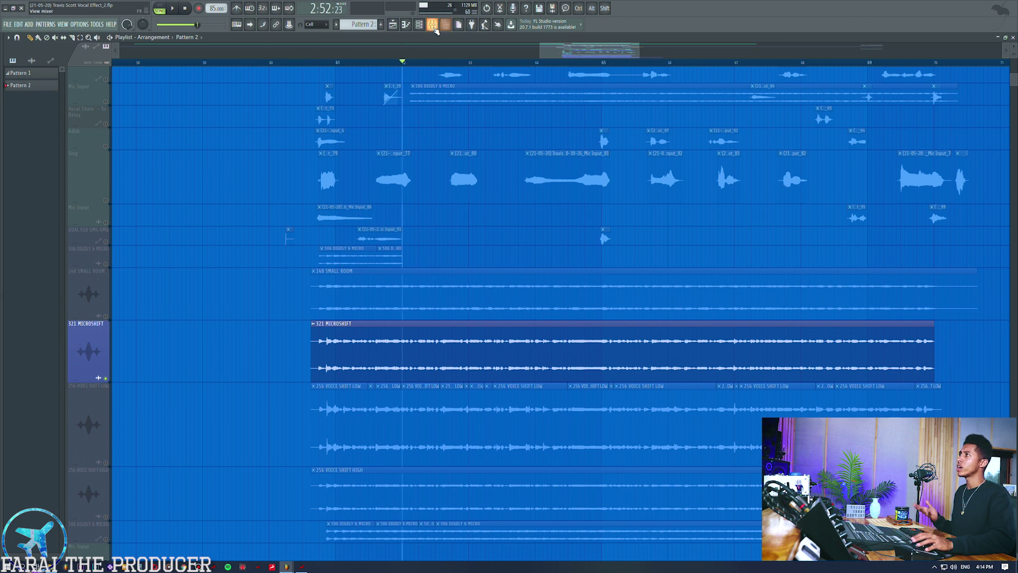
- Select the H3000 SEND mixer track and show the available audio outputs for it
click(433, 25)
click(438, 177)
click(419, 183)
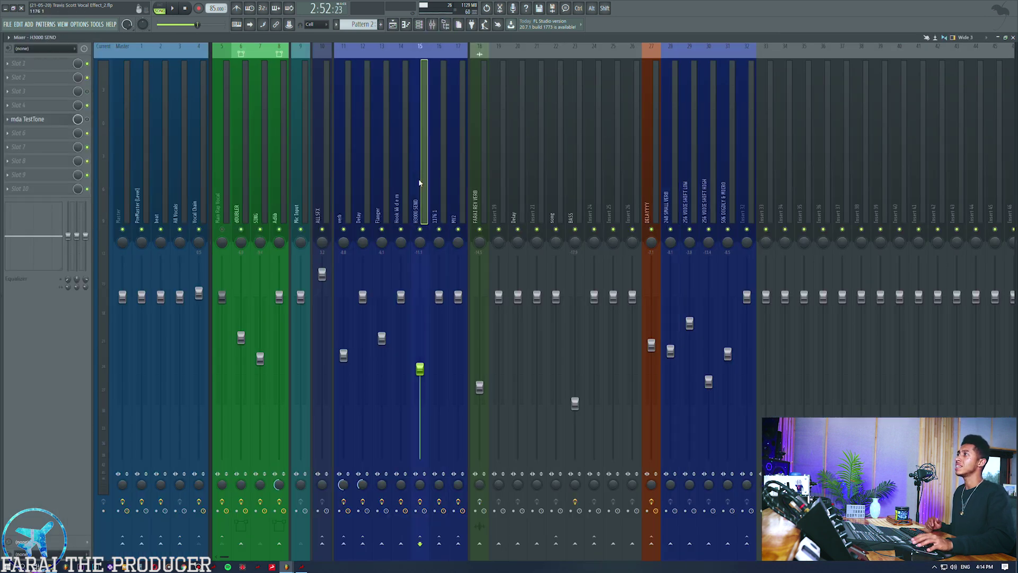
click(47, 555)
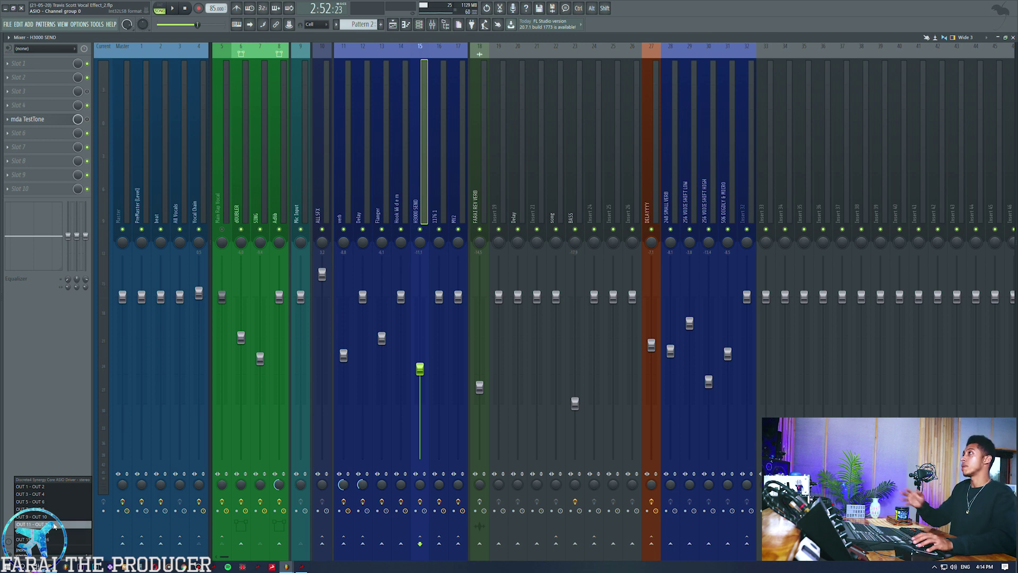
- Raise the Flanger mixer track's level while listening to the soloed 321 MICROSHIFT layer
click(376, 202)
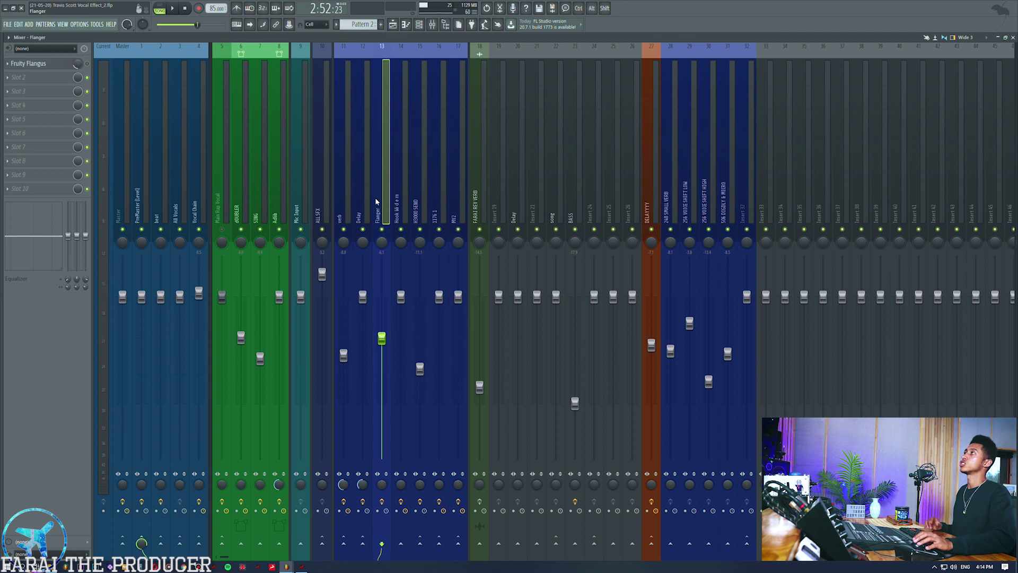
click(394, 25)
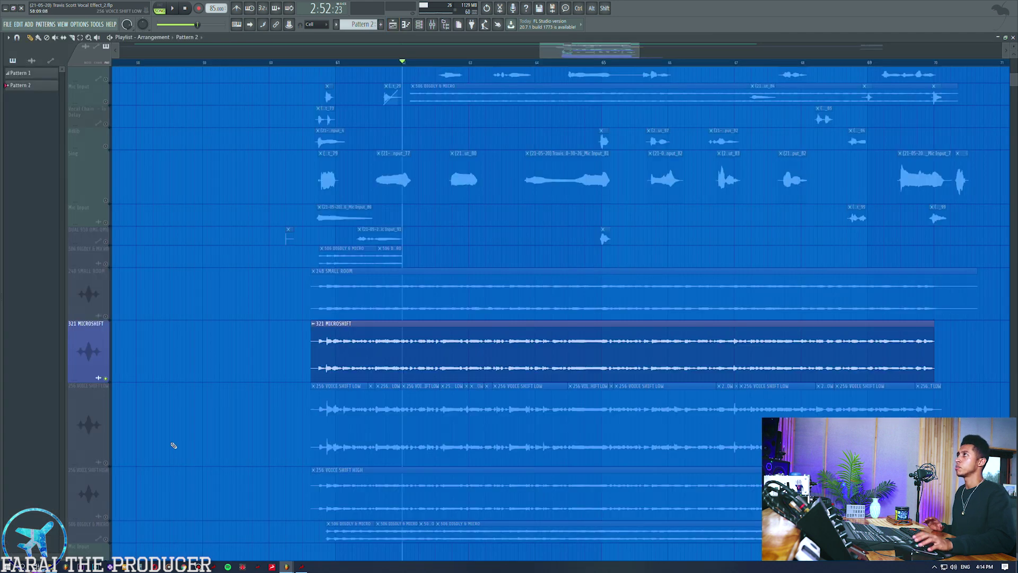
click(432, 26)
key(space)
drag(382, 337, 382, 273)
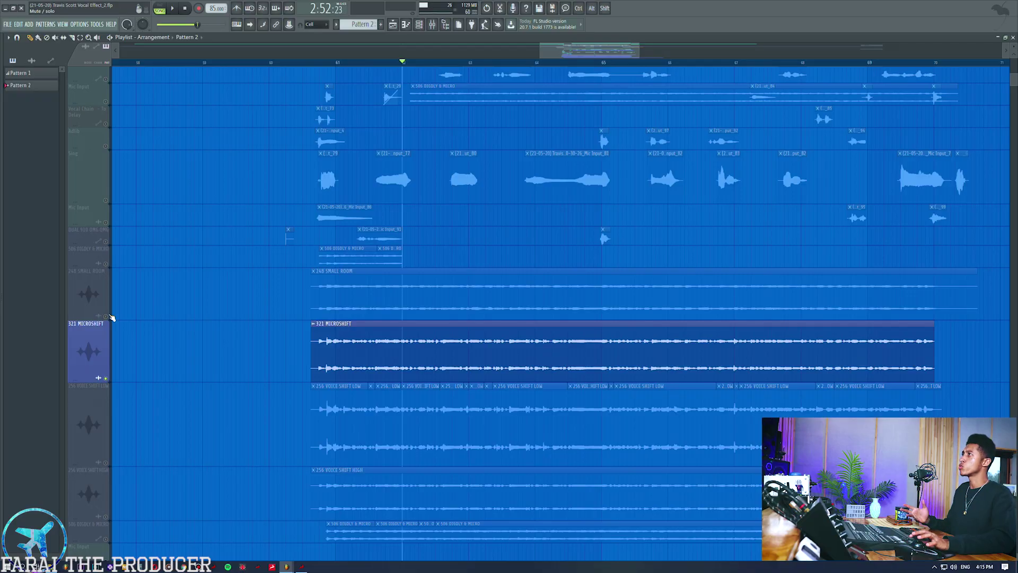
- Solo the 248 SMALL ROOM track to hear that layer alone and check the mixer before returning to the playlist
click(111, 316)
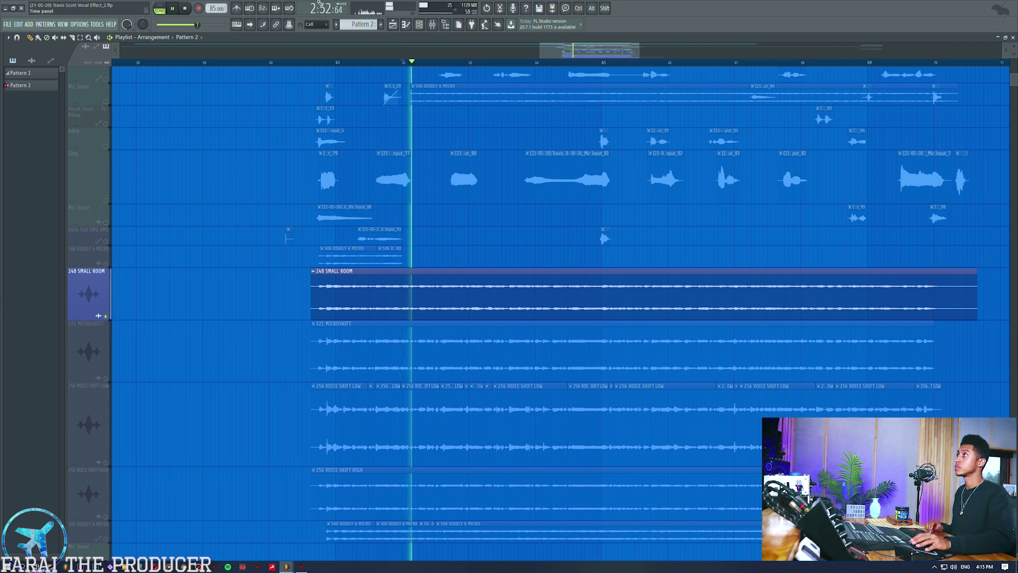
key(F9)
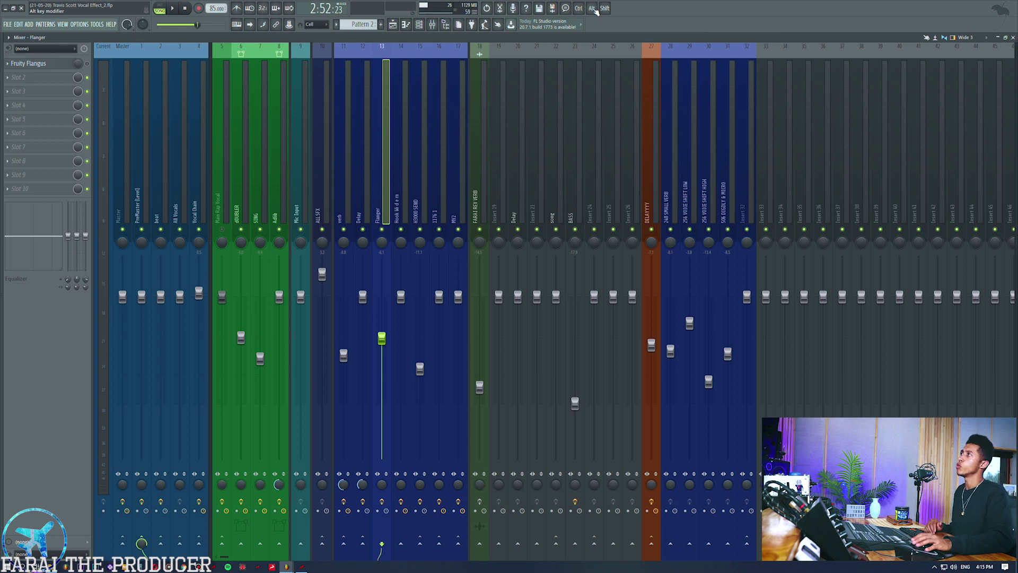
click(393, 26)
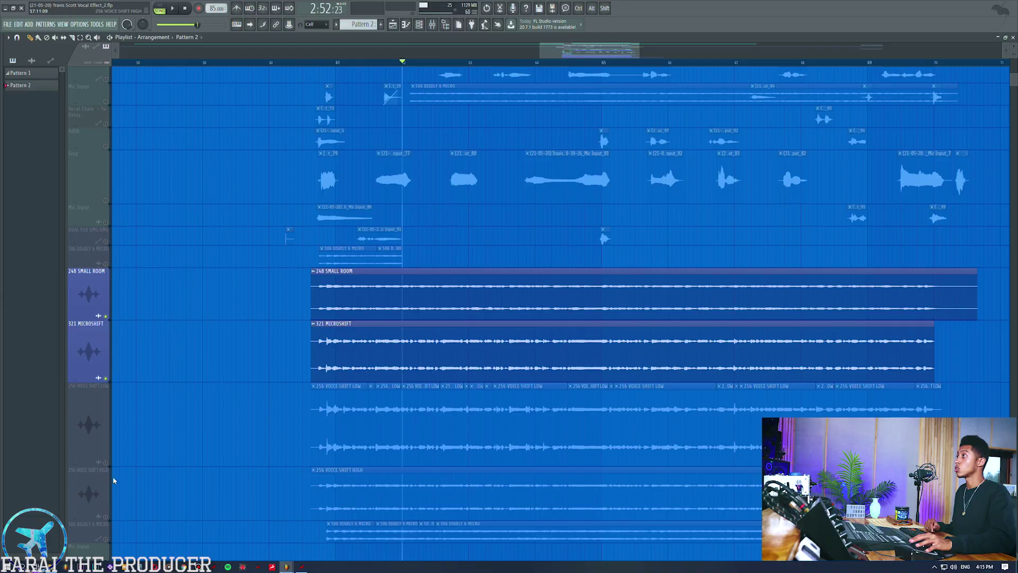
- Unmute the voice-shift, 506 DIGDLY & MICRO, DUAL 910, Sing, Adlib, Vocal Chain, Mic Input and Doubler tracks, leaving Main Vocal muted
click(106, 463)
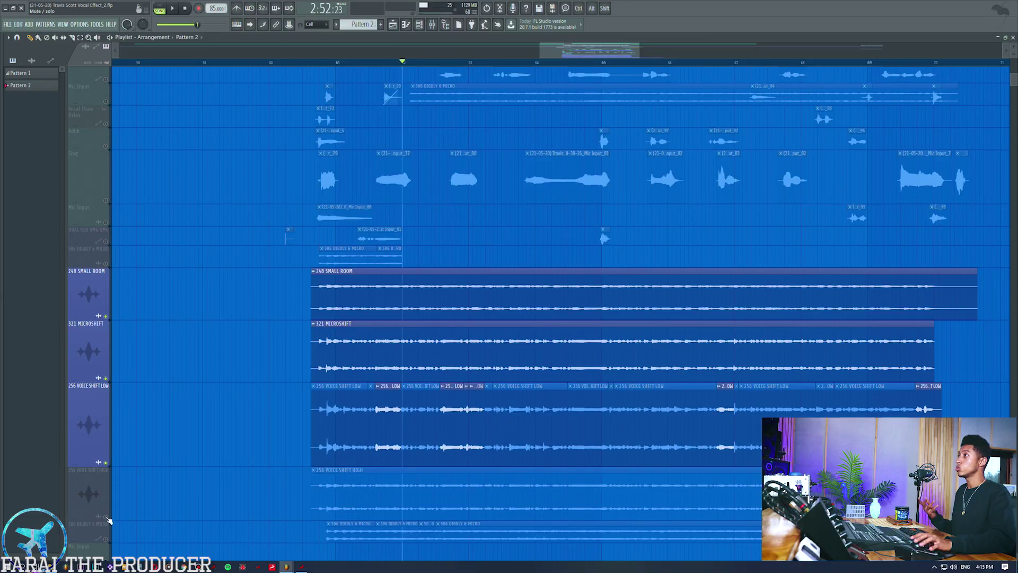
scroll(108, 520, up, 5)
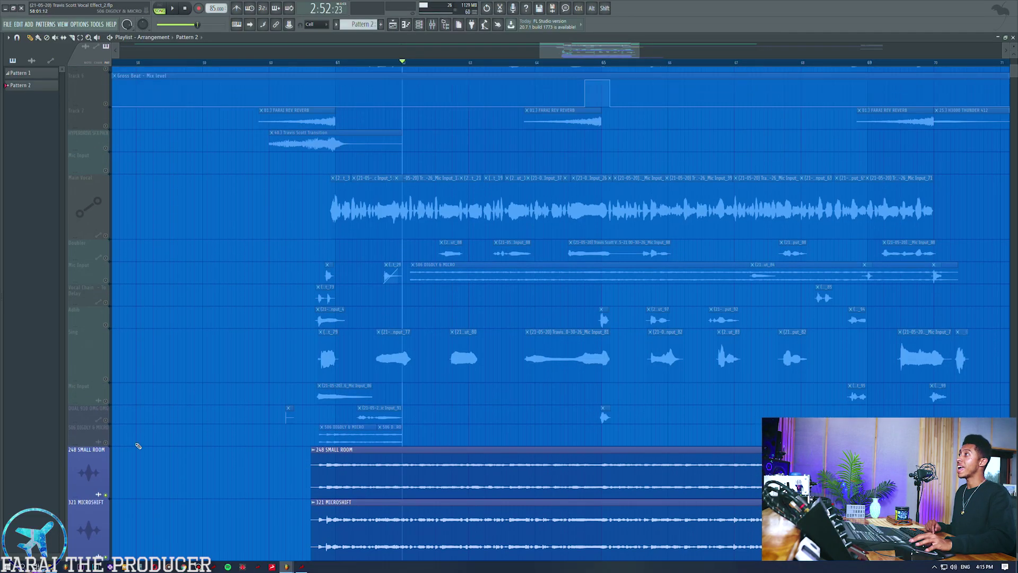
drag(106, 463, 107, 402)
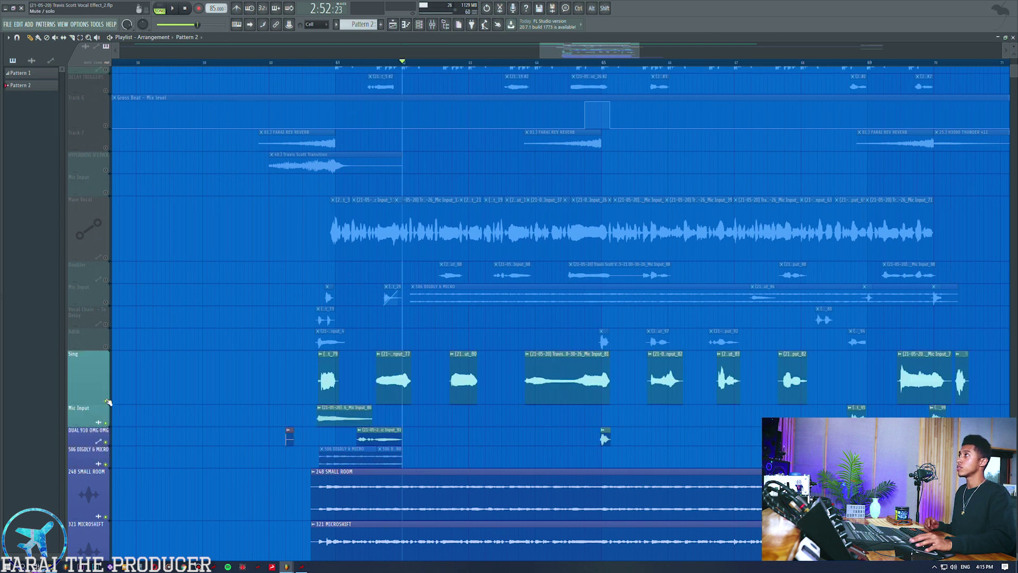
click(106, 324)
click(106, 348)
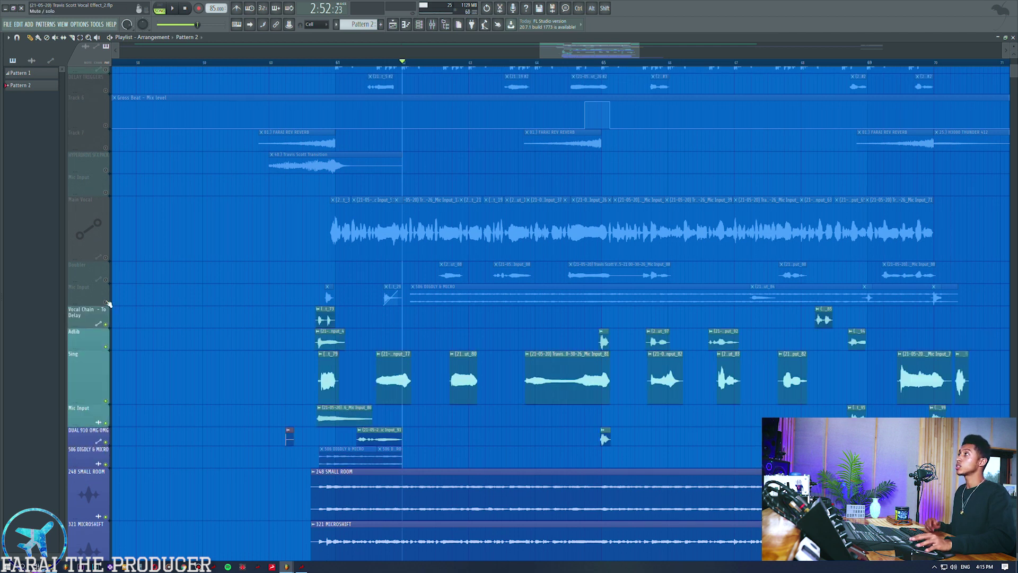
drag(109, 304, 110, 284)
scroll(228, 276, up, 5)
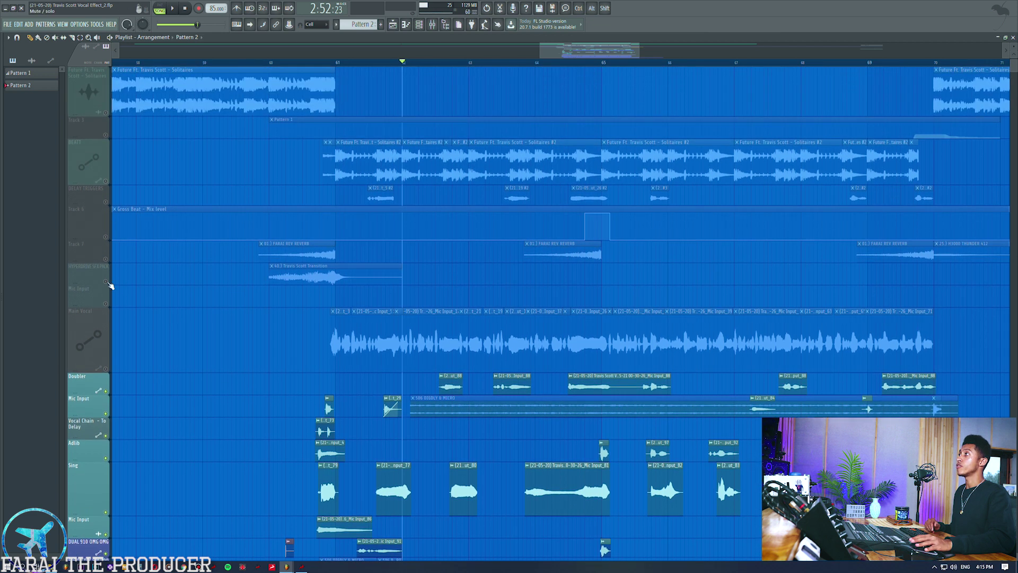
- Unmute the effects pack, Track 7, DELAY TRIGGERS, beat, Track 3, Solitaires reference and Track 1 playlist tracks
click(106, 281)
click(106, 259)
click(106, 203)
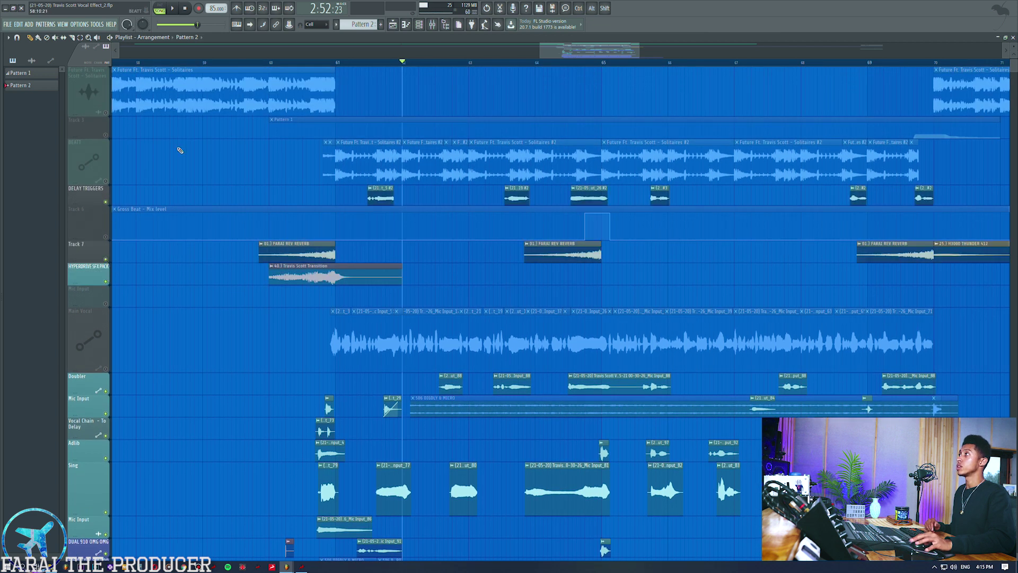
click(106, 181)
click(105, 135)
scroll(90, 130, up, 1)
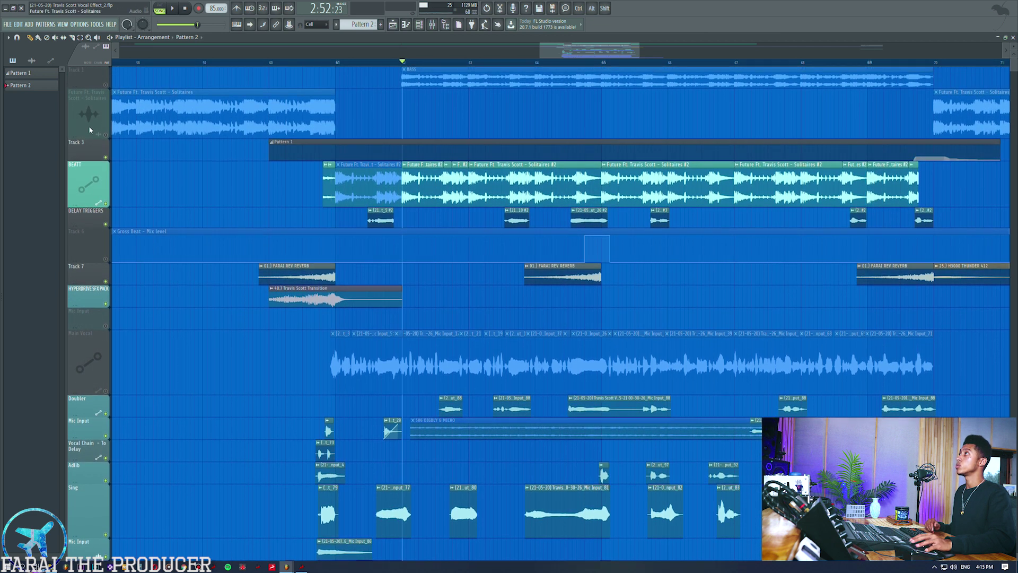
click(106, 135)
click(105, 85)
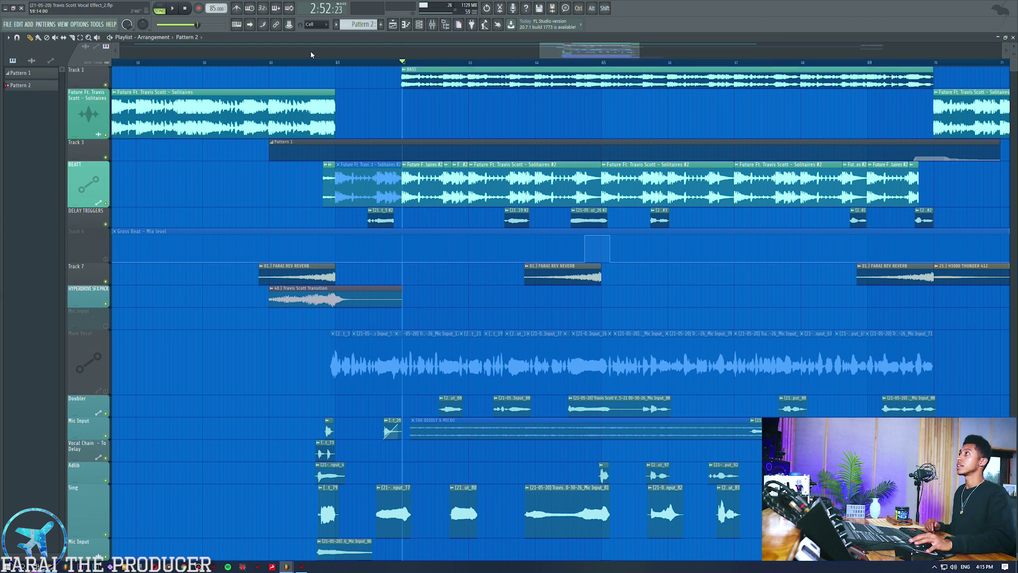
- Play the arrangement from 2:46:58 to hear the beat and effect layers without the main vocal
click(271, 63)
key(space)
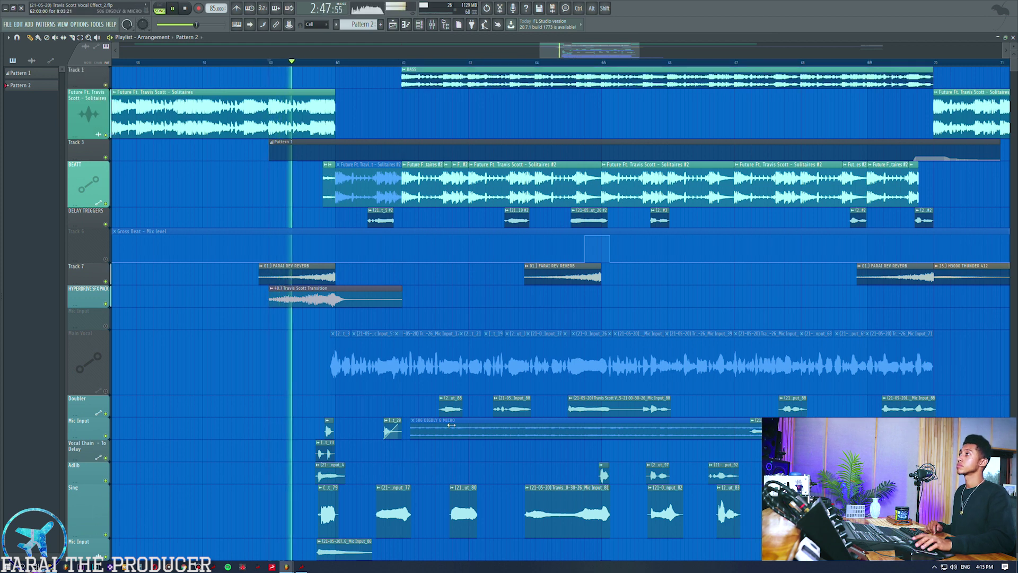
scroll(454, 433, down, 1)
scroll(454, 432, down, 1)
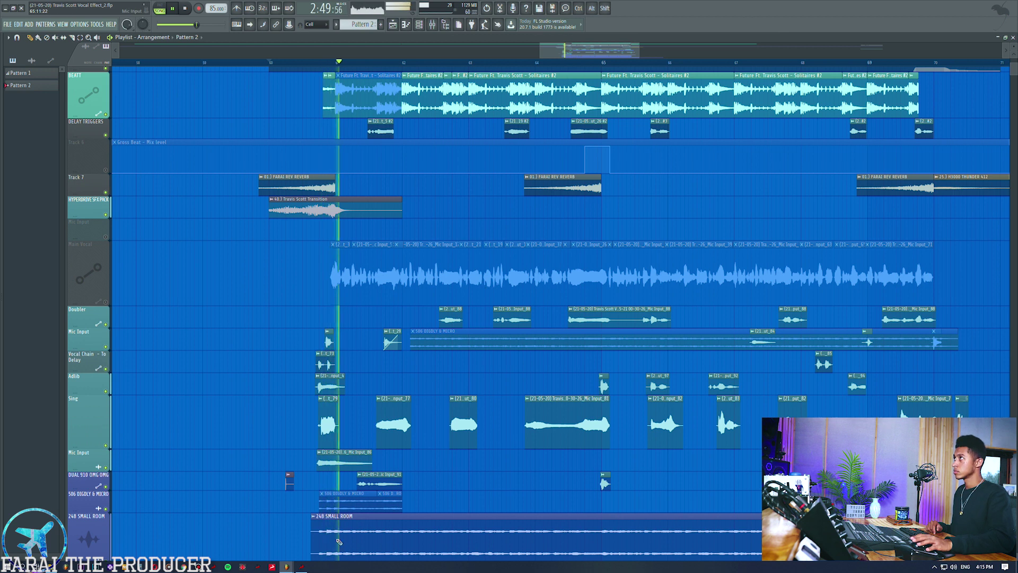
scroll(376, 399, down, 3)
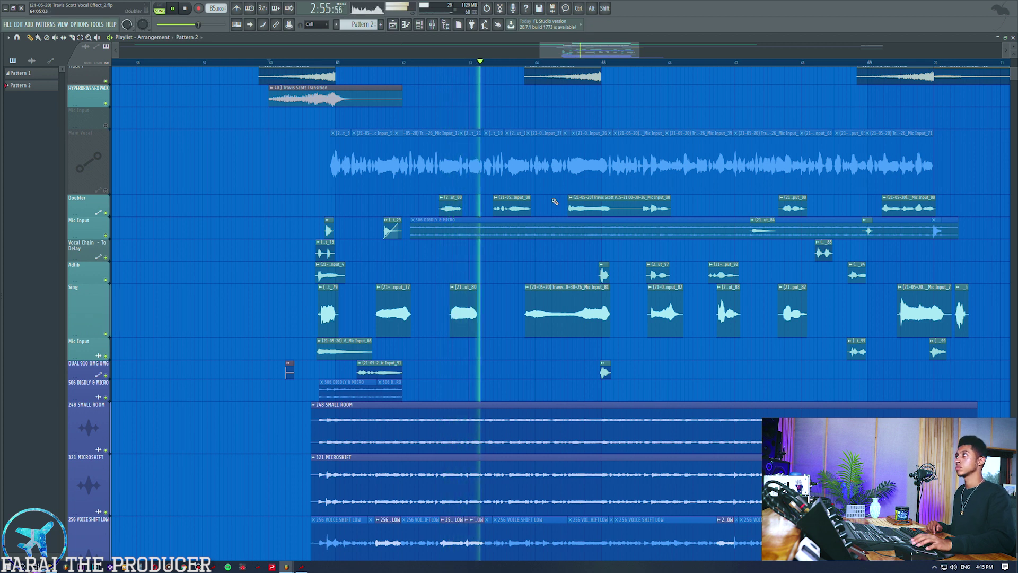
scroll(127, 200, up, 3)
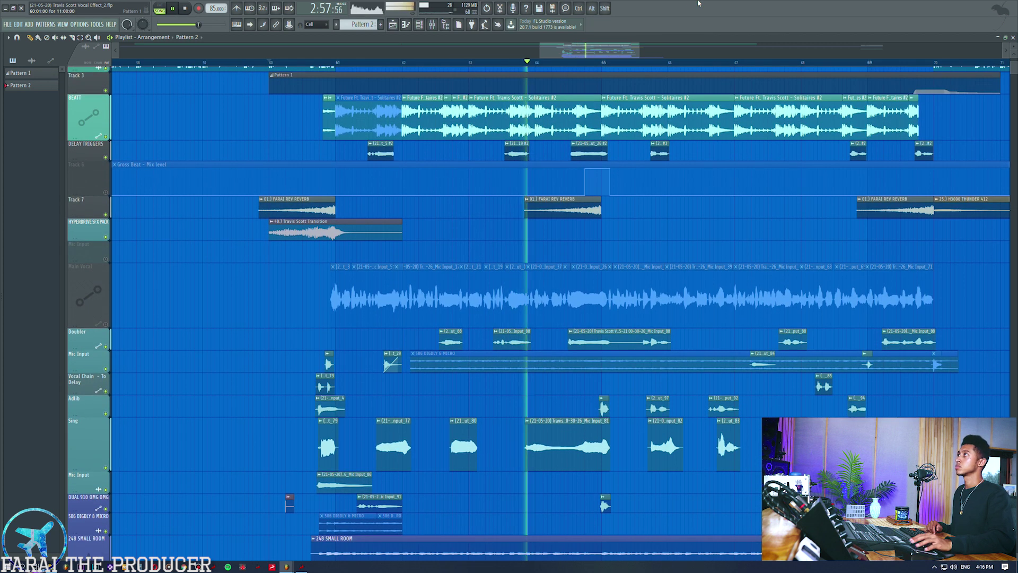
- Unmute Track 6 with the Gross Beat mix level automation and listen to the remainder of the section
click(106, 192)
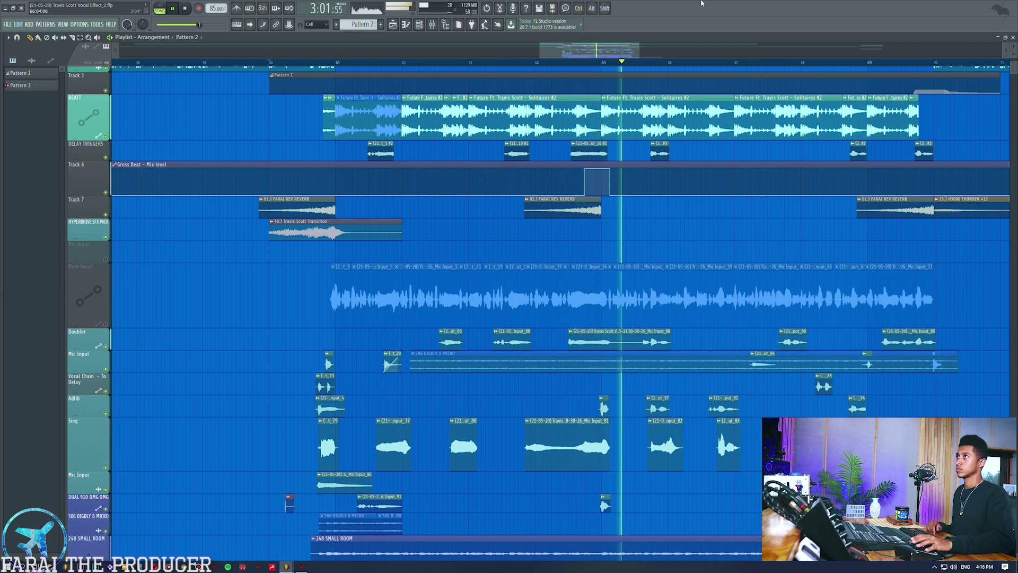
scroll(673, 244, down, 3)
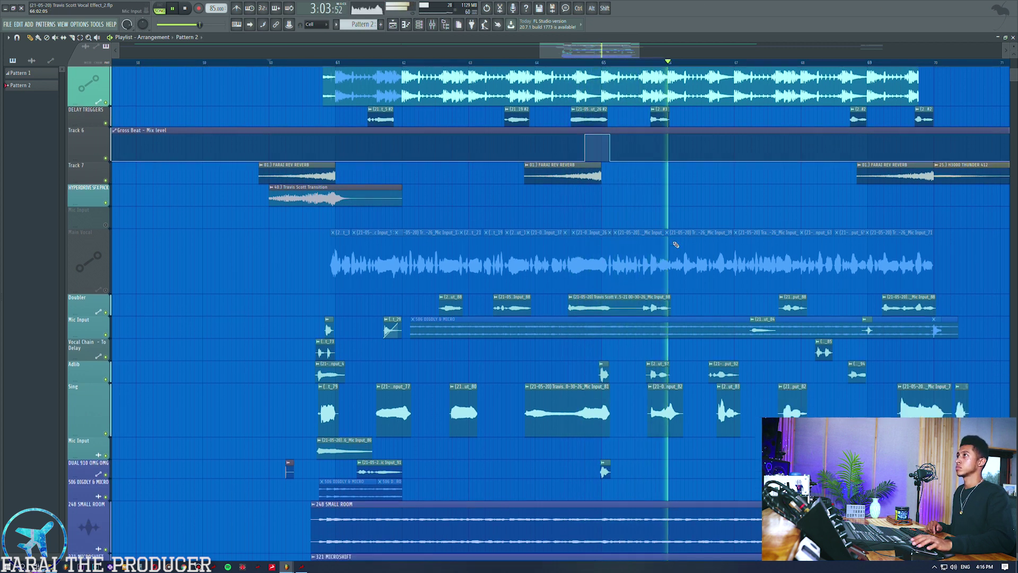
scroll(676, 244, down, 2)
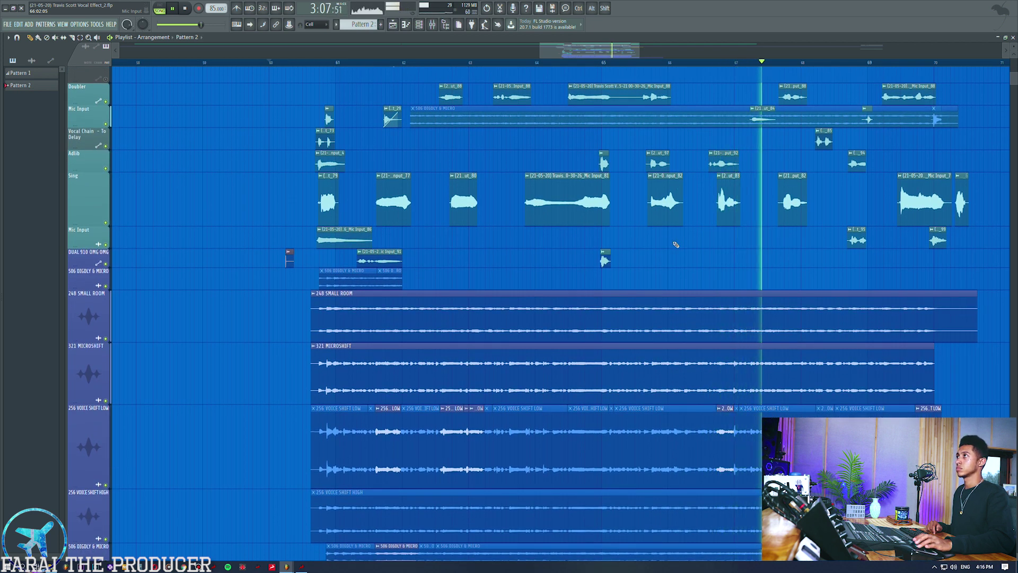
scroll(676, 244, up, 1)
scroll(676, 244, up, 1)
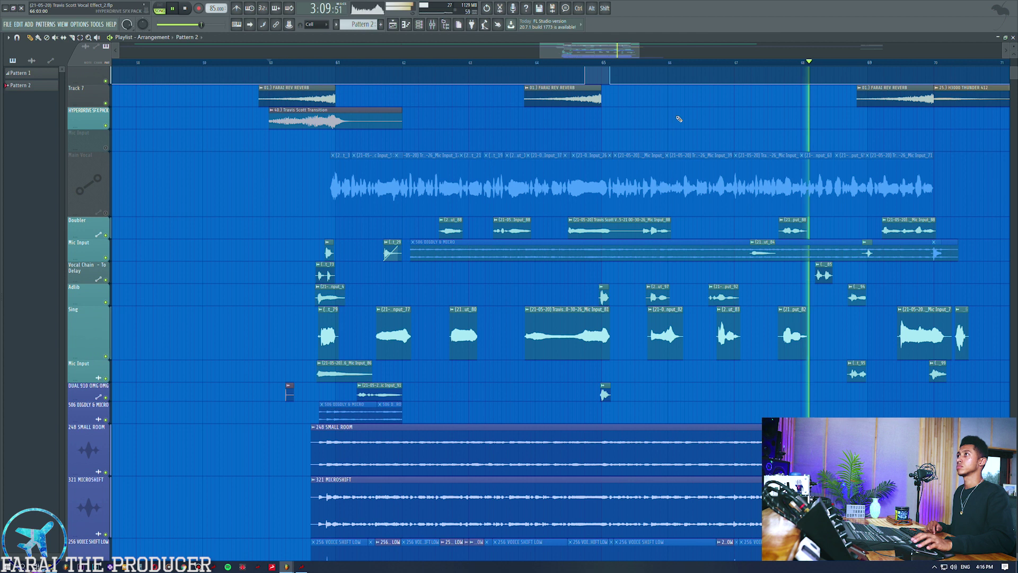
scroll(595, 70, down, 5)
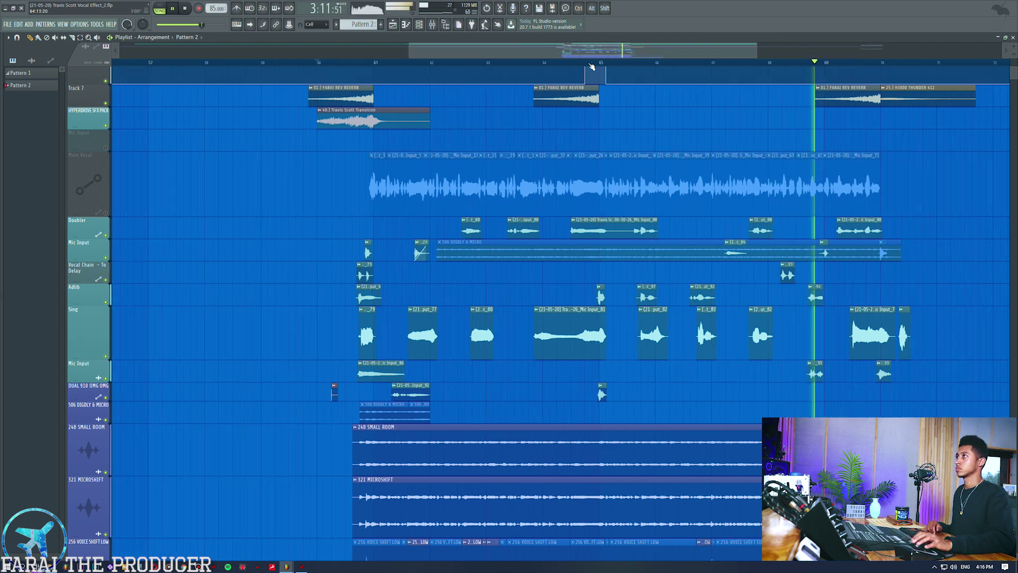
scroll(579, 68, up, 5)
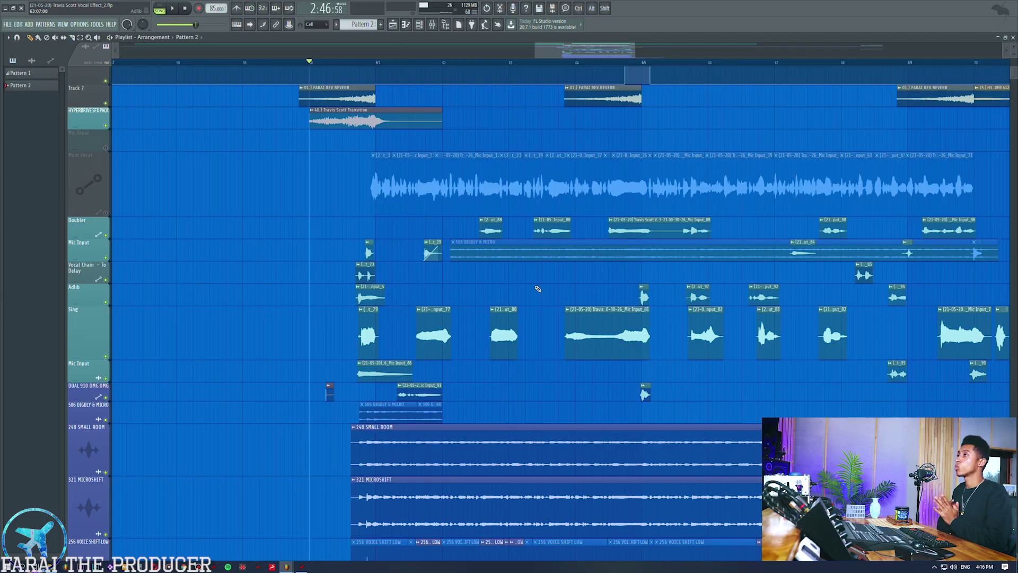
- Highlight all clips on the 248 SMALL ROOM, 321 MICROSHIFT and 256 VOICE SHIFT LOW tracks in turn, and clear the selection
scroll(537, 289, down, 4)
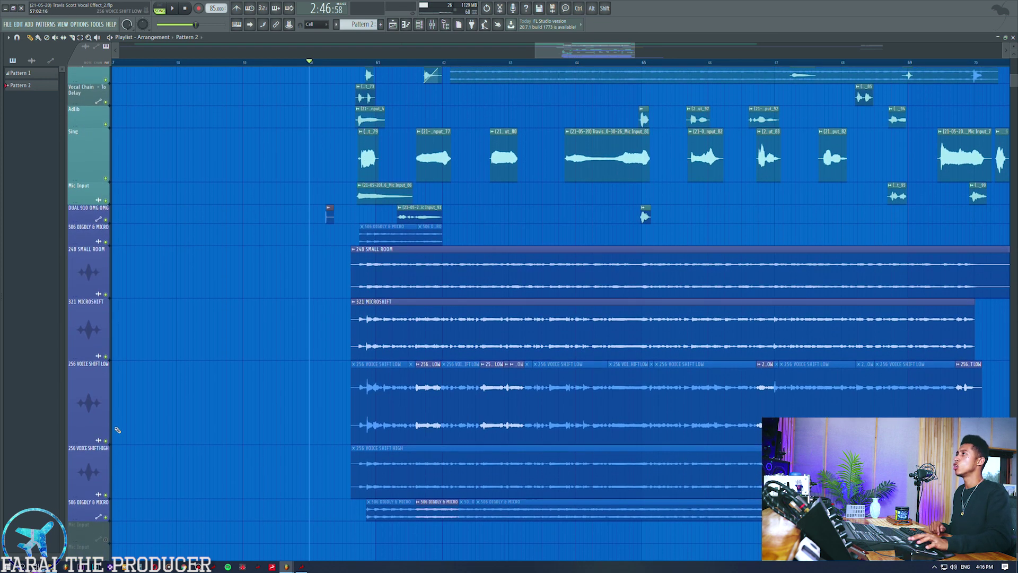
ctrl+click(89, 401)
click(177, 407)
ctrl+click(87, 269)
ctrl+click(82, 315)
ctrl+click(86, 280)
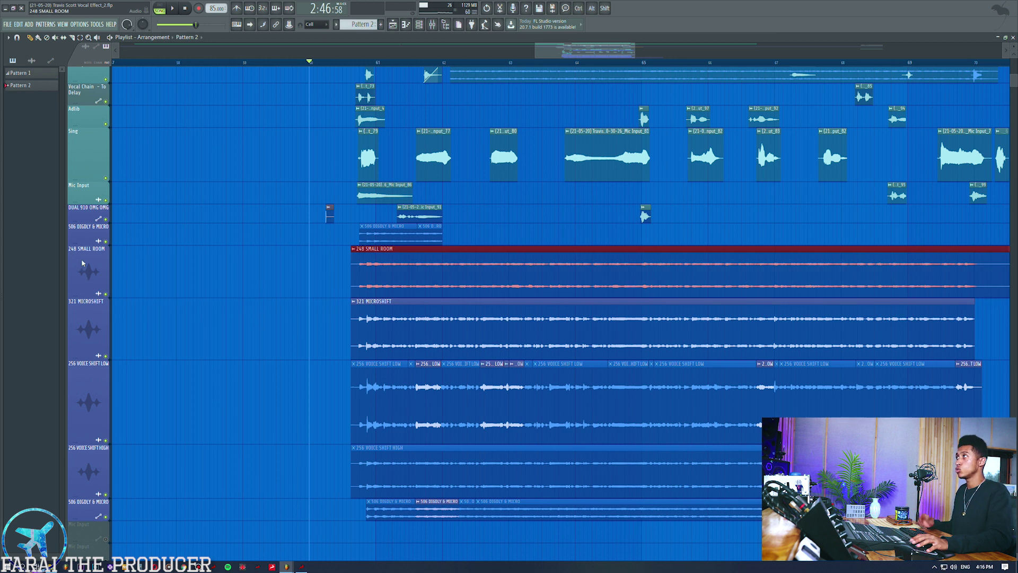
ctrl+click(88, 323)
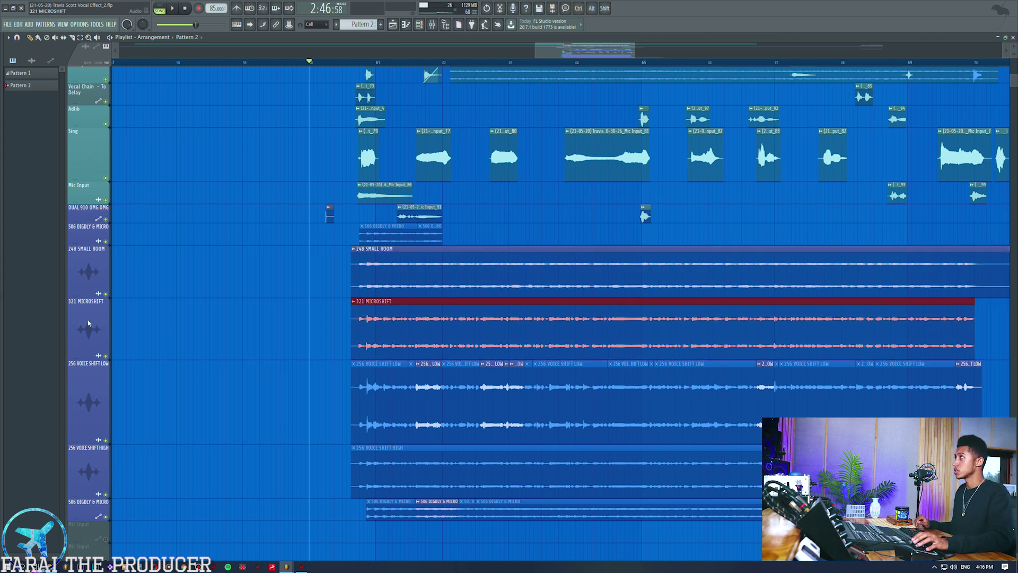
ctrl+click(89, 409)
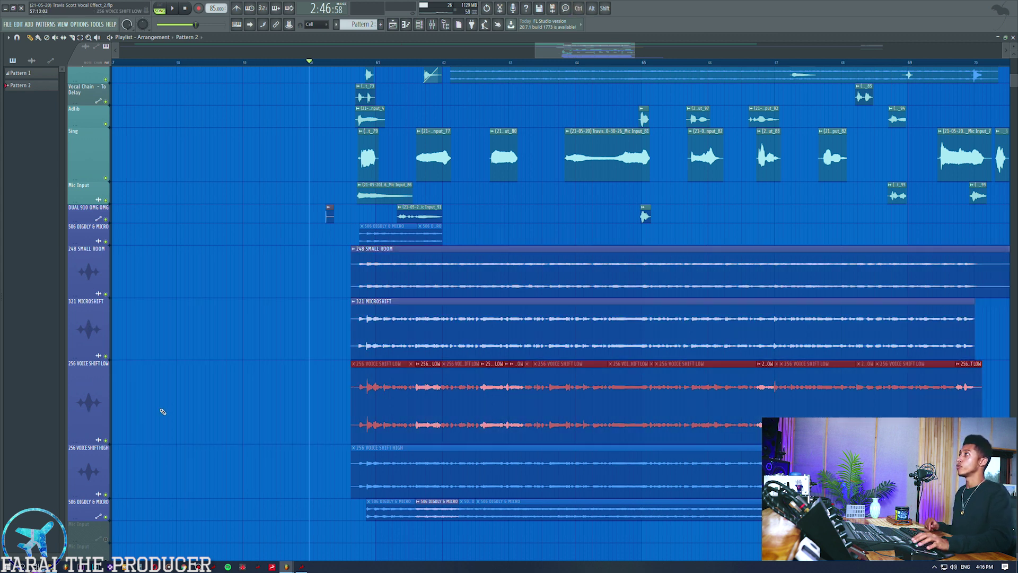
click(160, 410)
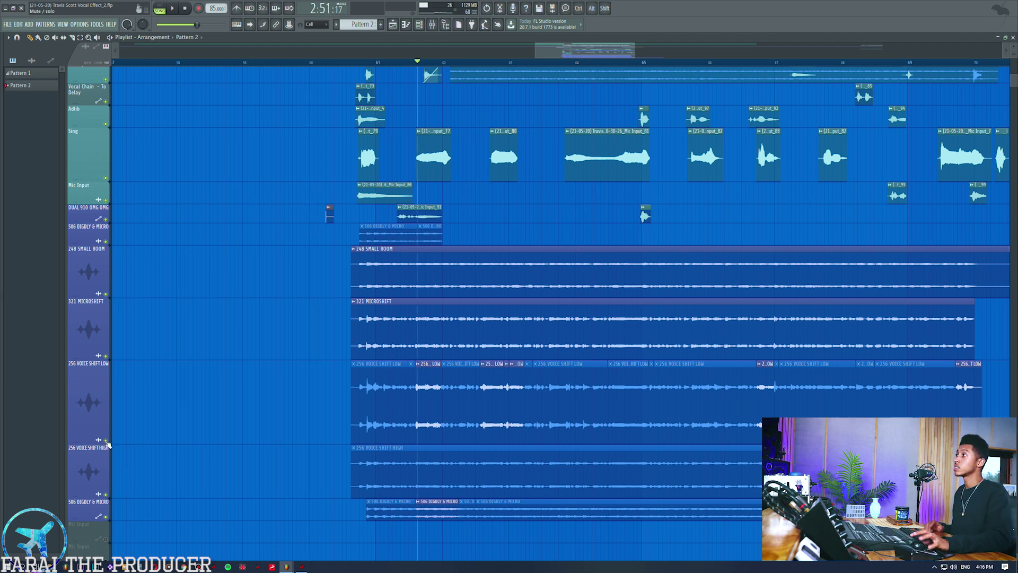
- Solo the 256 VOICE SHIFT LOW track at 2:51:17 and restore all tracks, including Main Vocal, to unmuted
ctrl+click(105, 440)
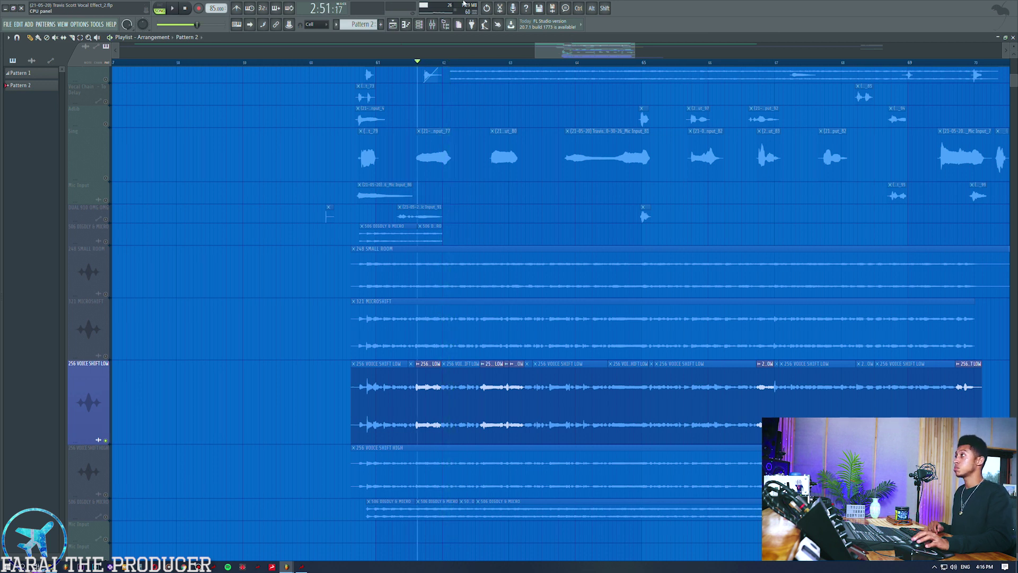
ctrl+click(106, 441)
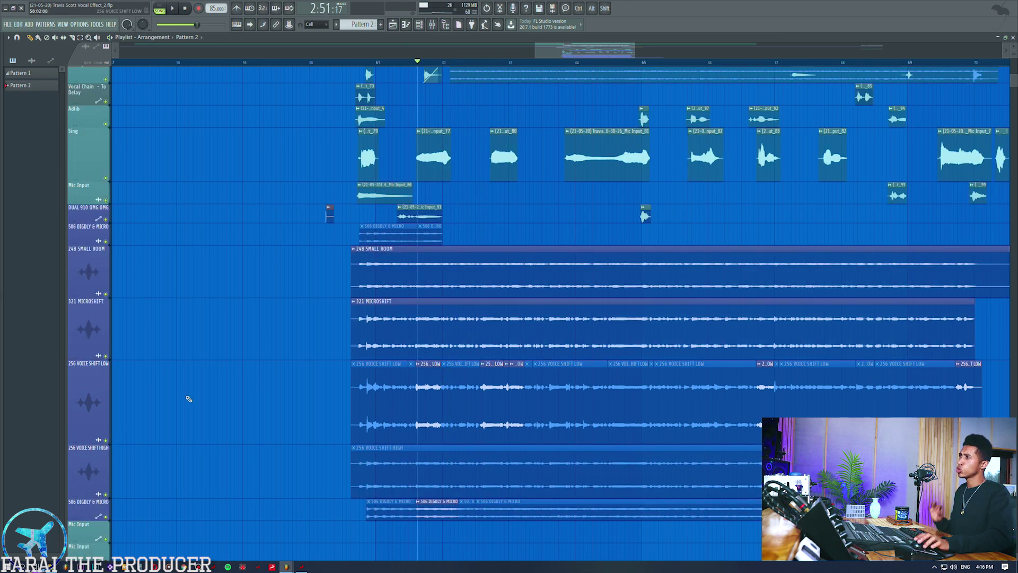
scroll(191, 395, up, 6)
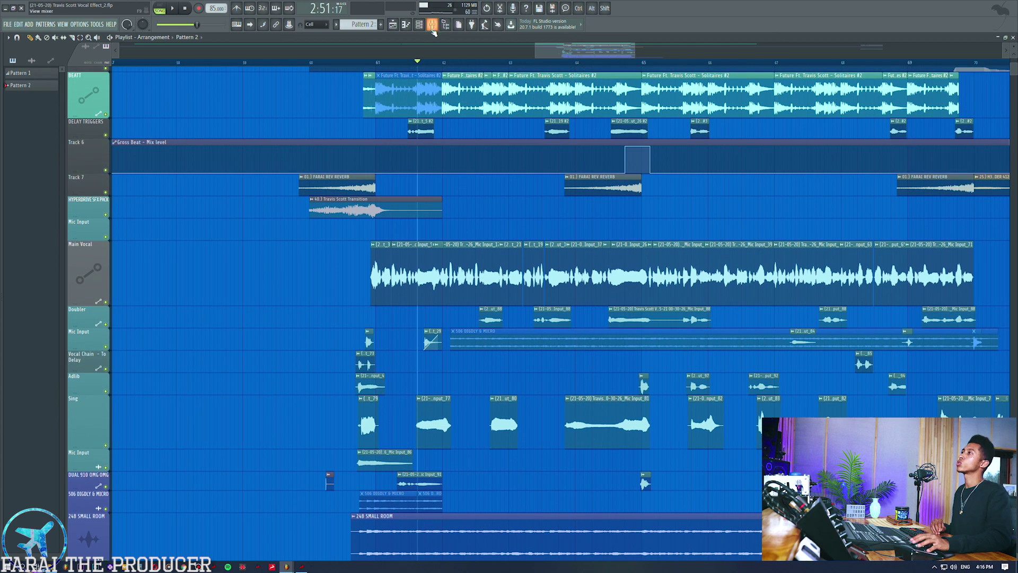
- Show the effects loaded on the verb mixer track and select the Main Rap Vocal mixer track
click(432, 25)
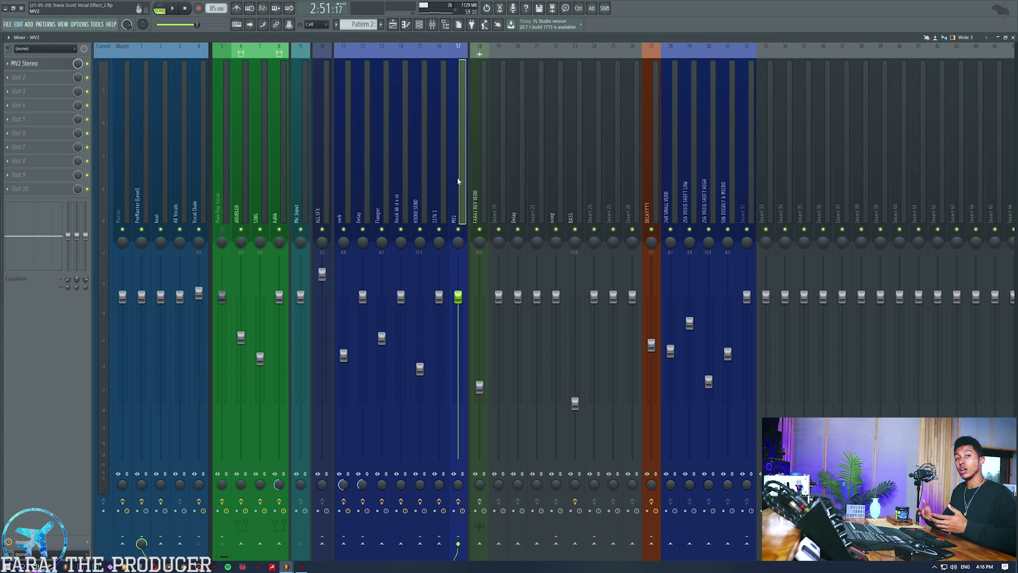
click(355, 179)
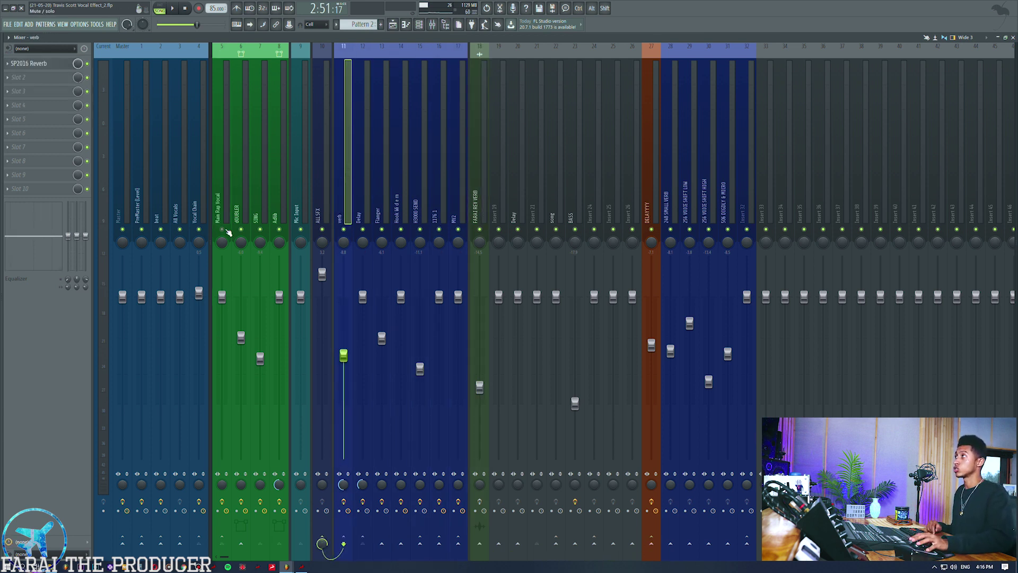
click(221, 181)
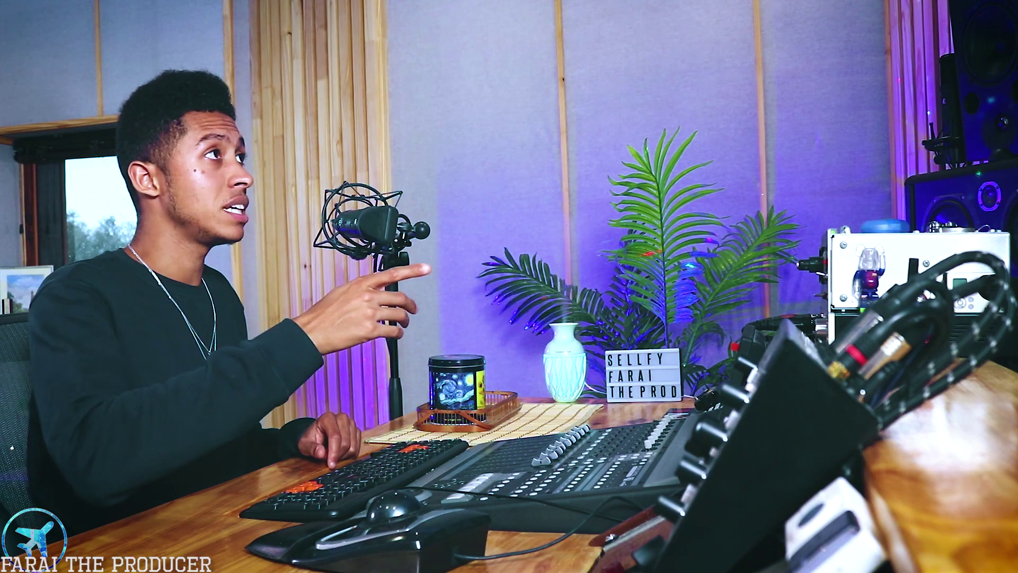